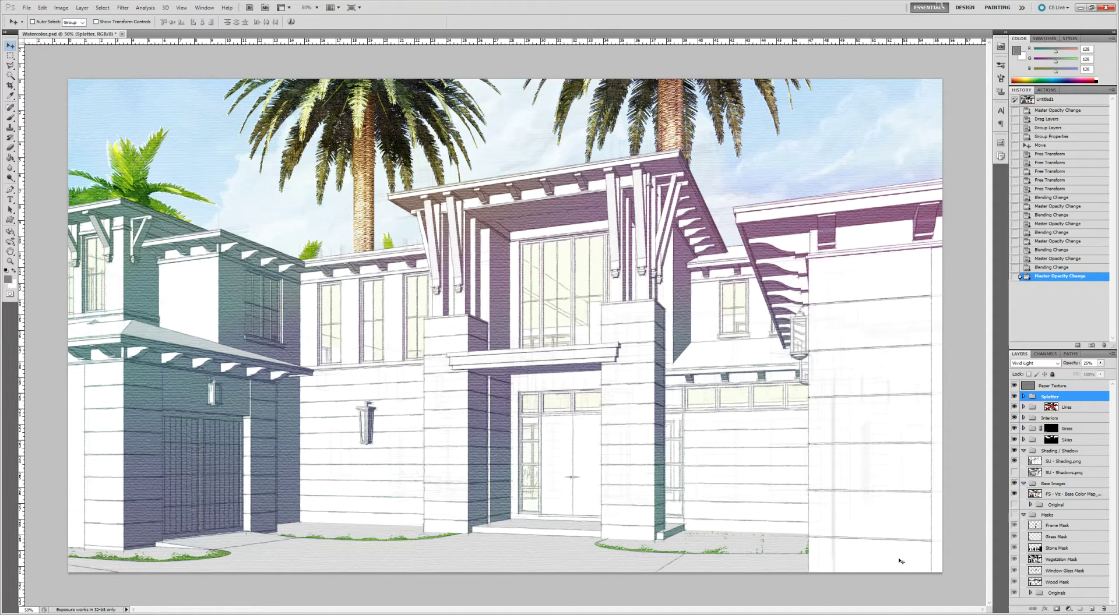
Group the SU - Shading.png and SU - Shadows.png layers as "Originals" and hide that group.
click(1055, 474)
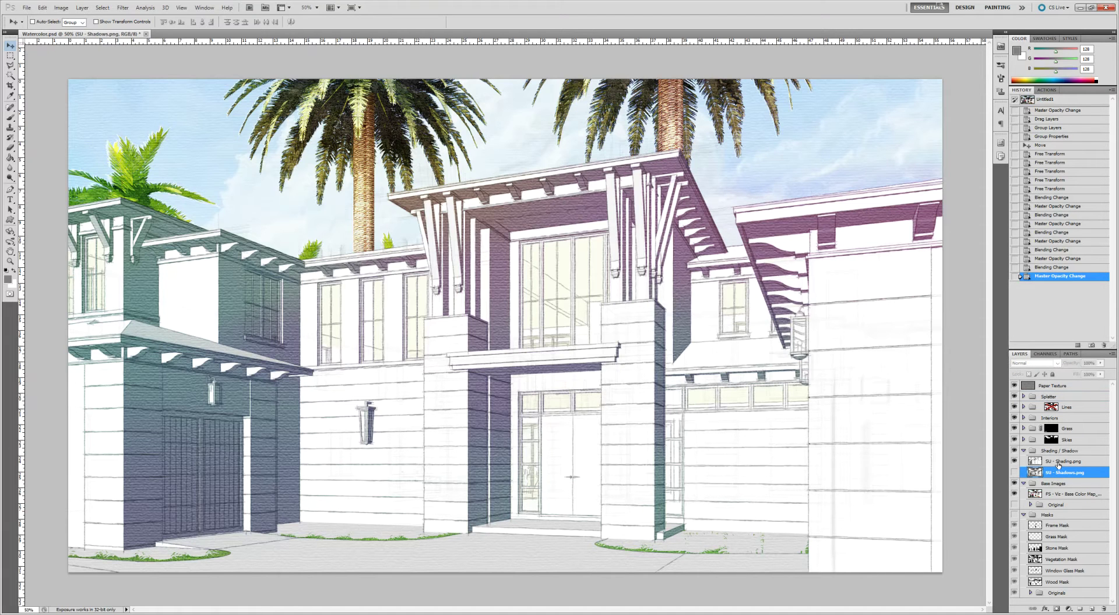
shift+click(1058, 462)
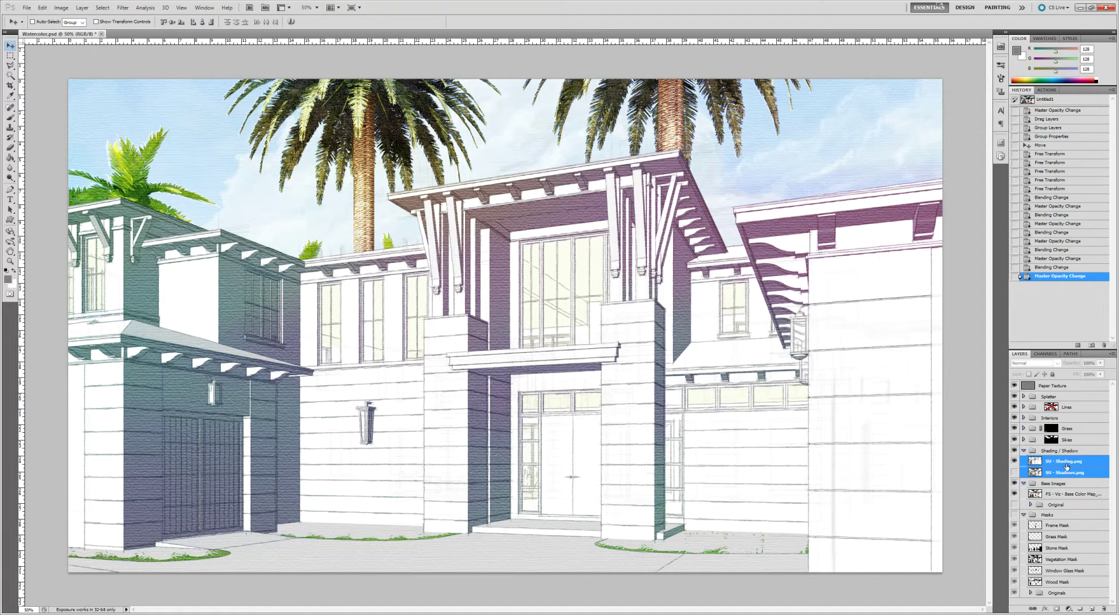
key(ctrl+g)
double_click(1057, 461)
text(Originals)
key(Return)
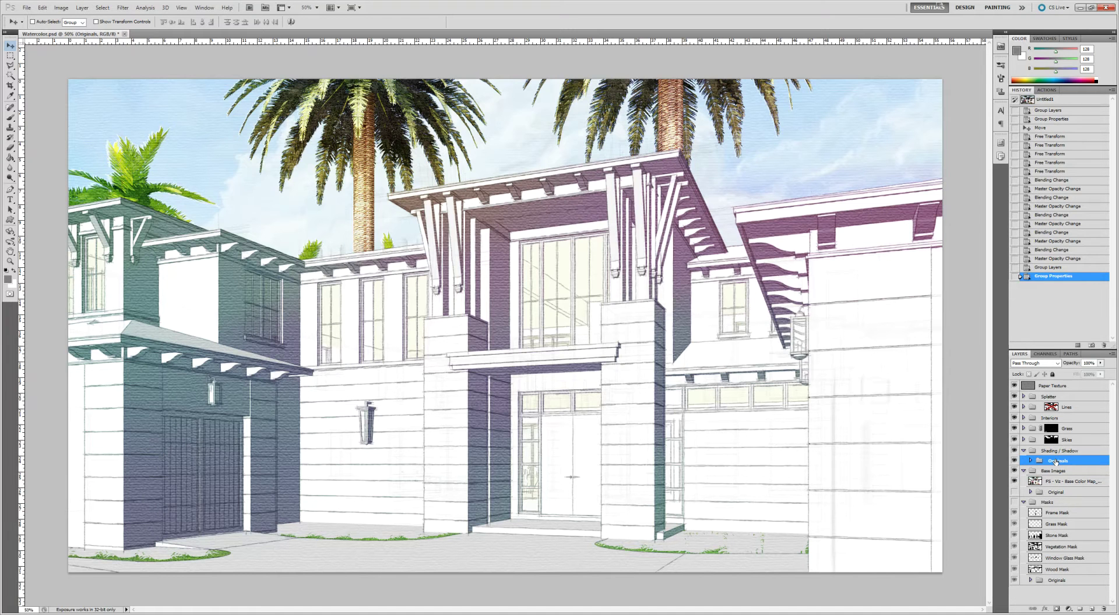
click(1014, 462)
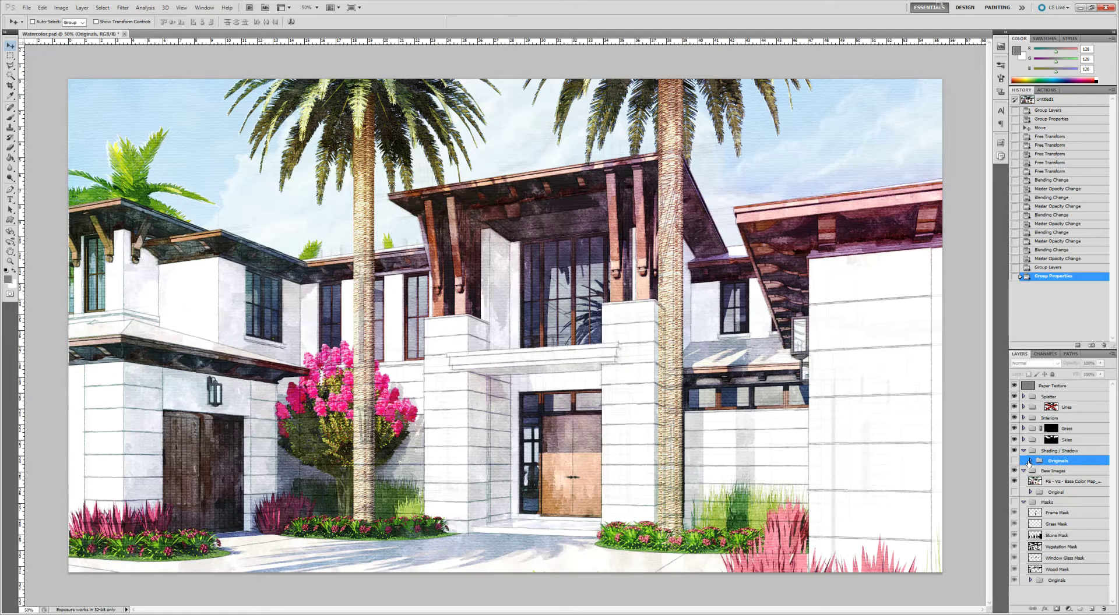
Duplicate the SU - Shading.png layer and place the copy above the Originals group within Shading / Shadow.
click(1030, 460)
click(1069, 473)
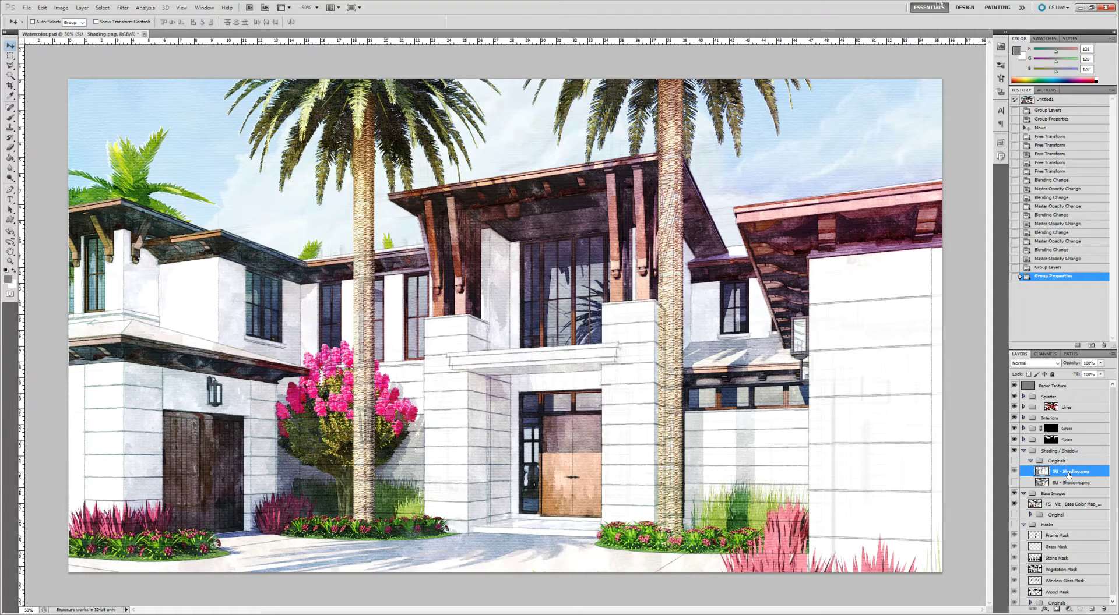
key(ctrl+j)
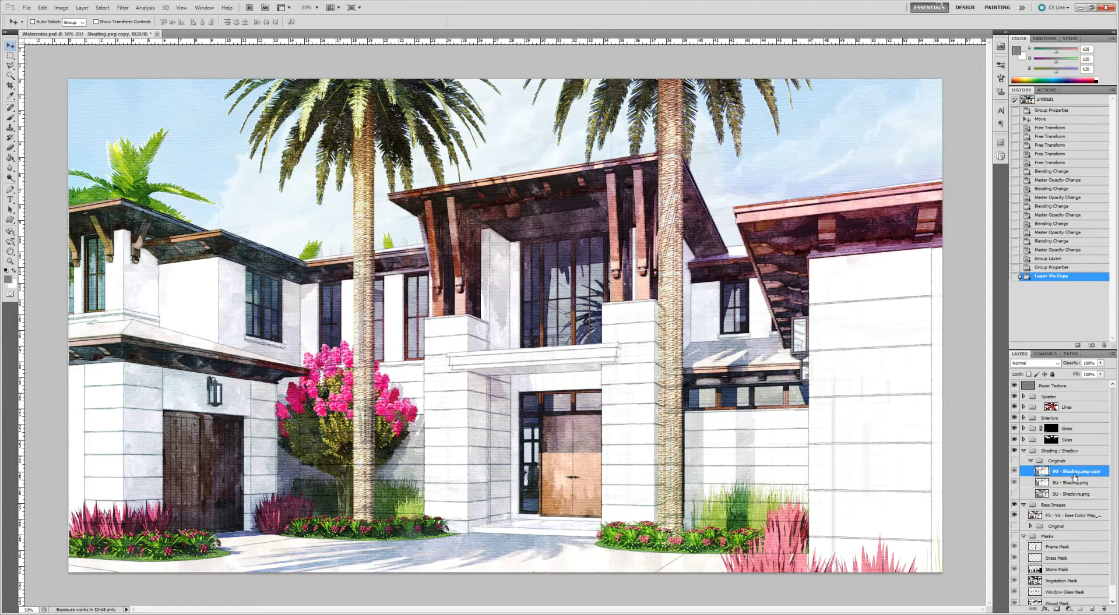
key(ctrl+shift+bracketleft)
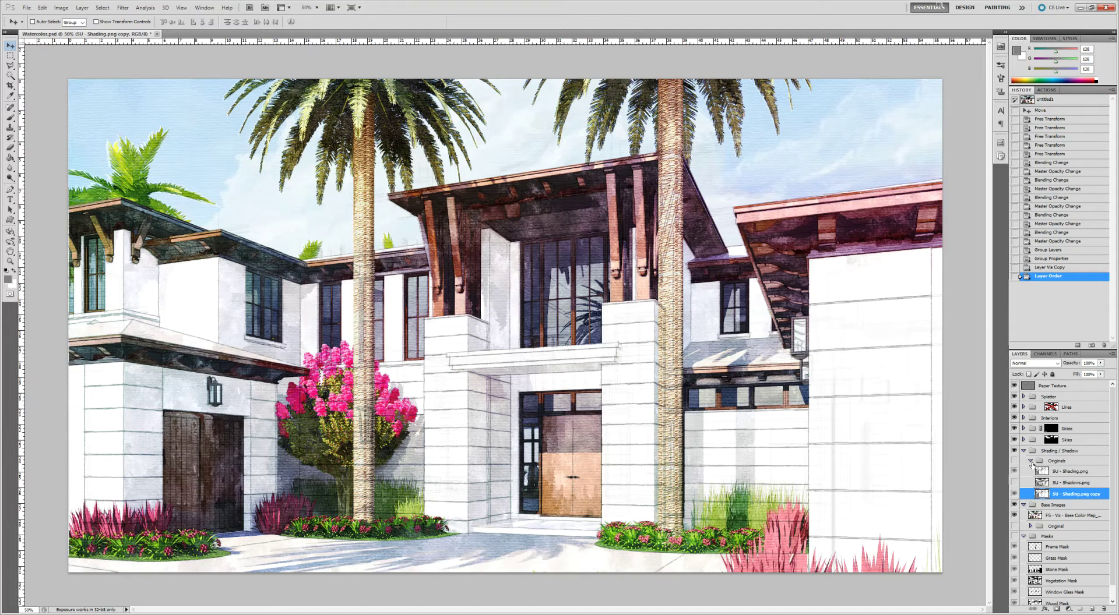
drag(1072, 496, 1069, 461)
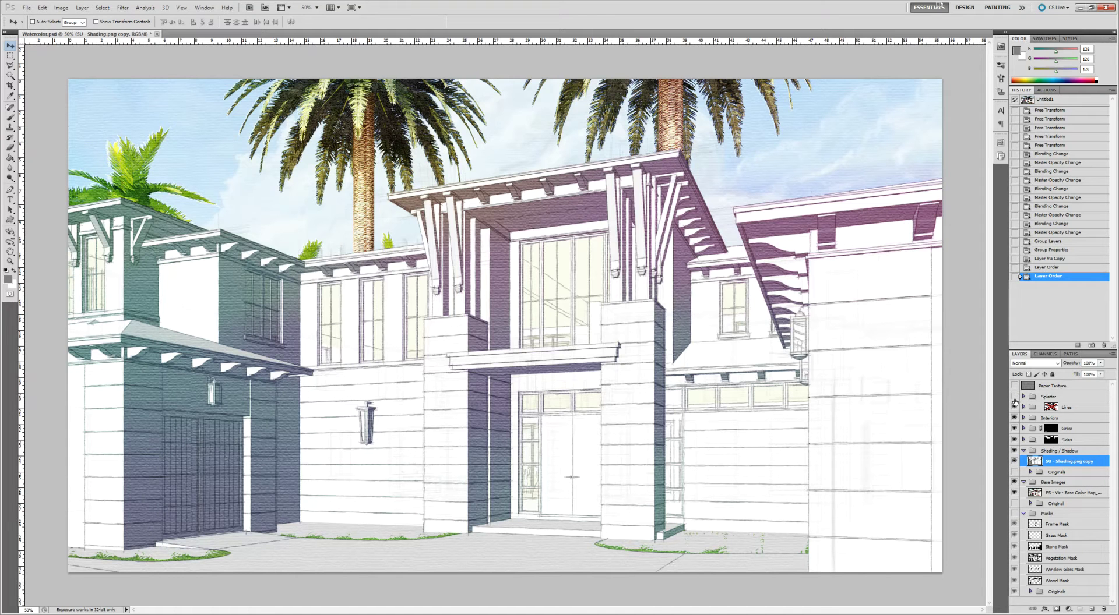
Hide the Lines, Interiors, Grass, Skies and Base Images groups to isolate the shading copy.
click(1014, 407)
click(1014, 418)
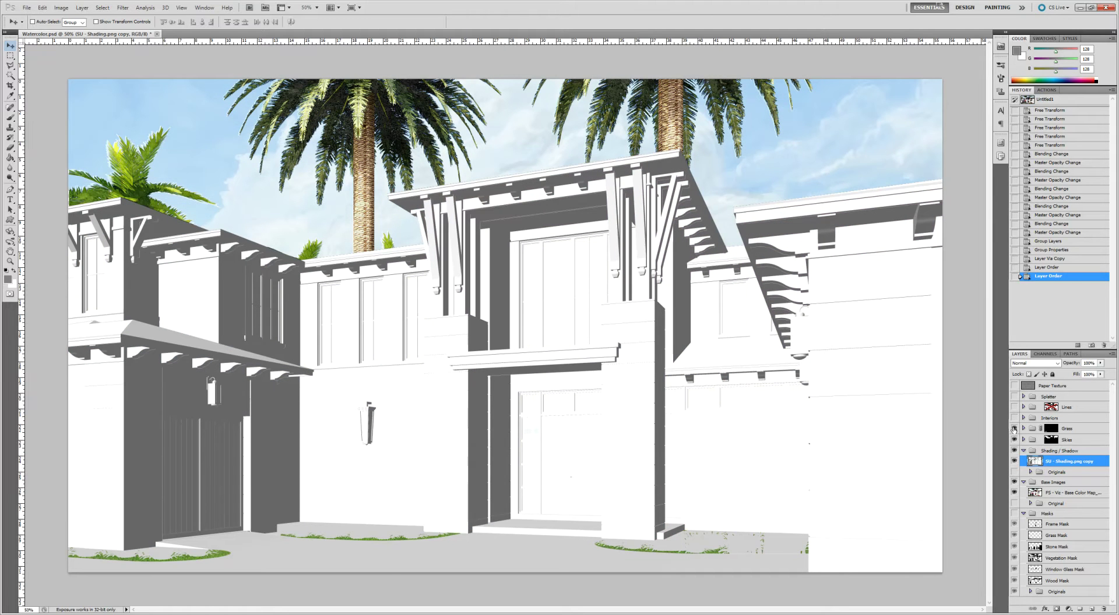
drag(1014, 430, 1014, 440)
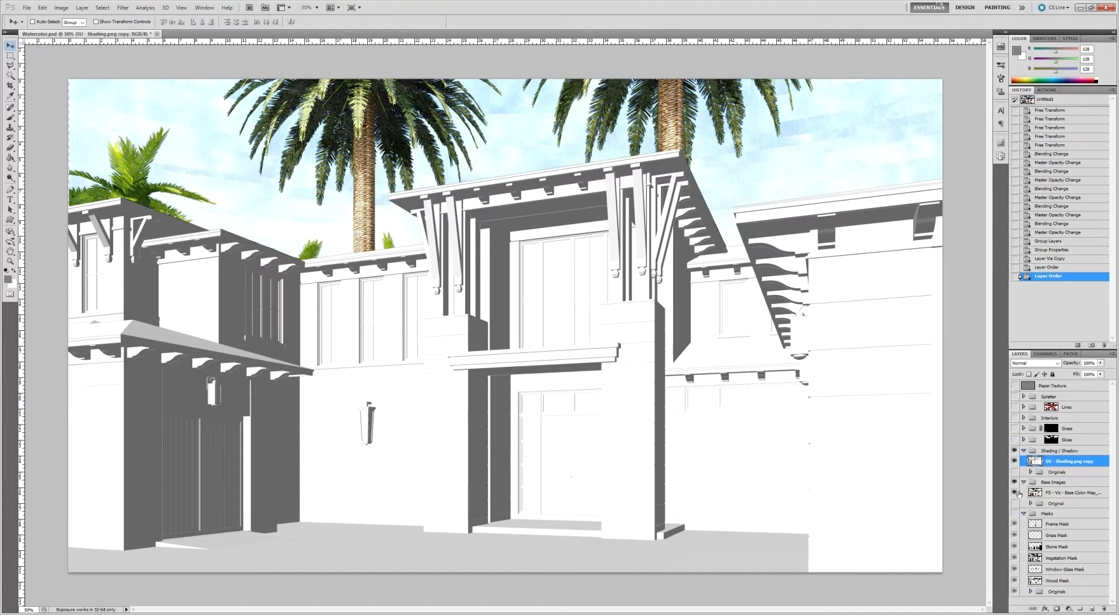
click(1014, 482)
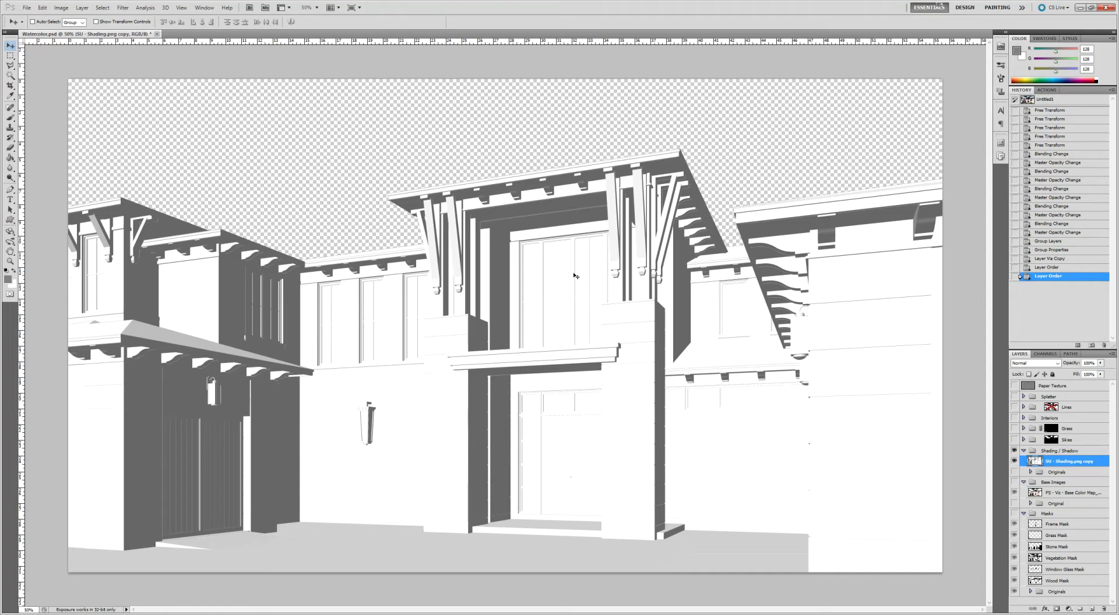
Add an empty layer directly beneath the SU - Shading.png copy layer.
key(z)
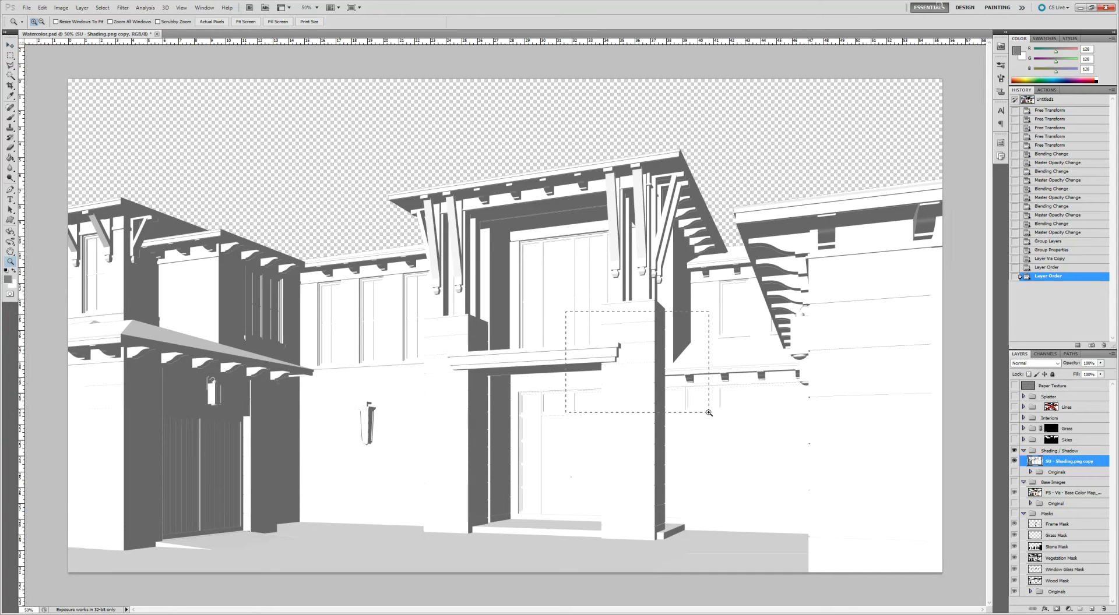
drag(565, 312, 745, 435)
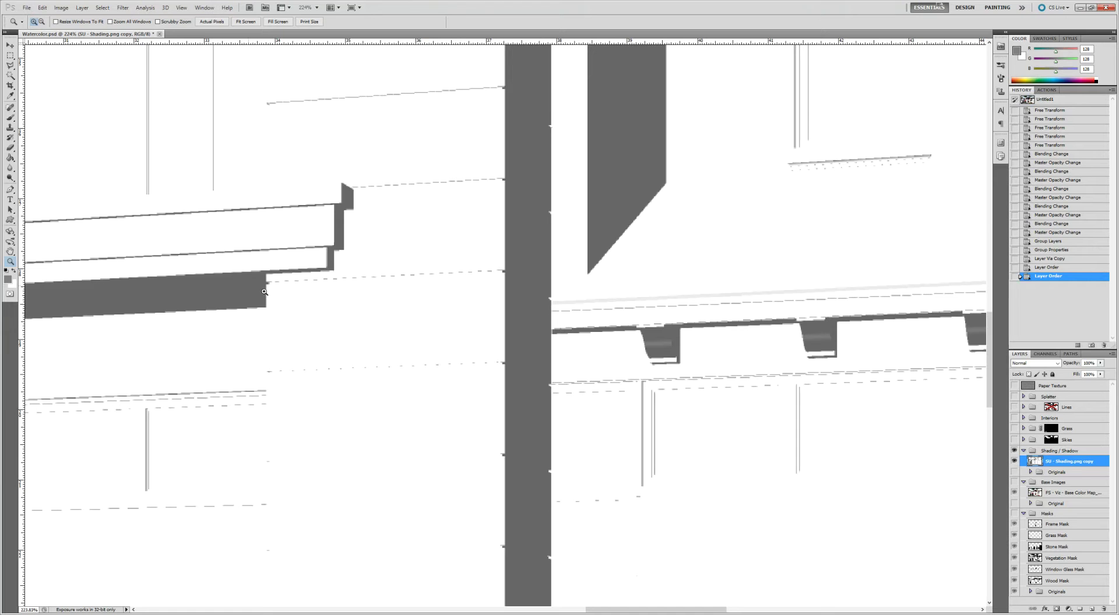
key(x)
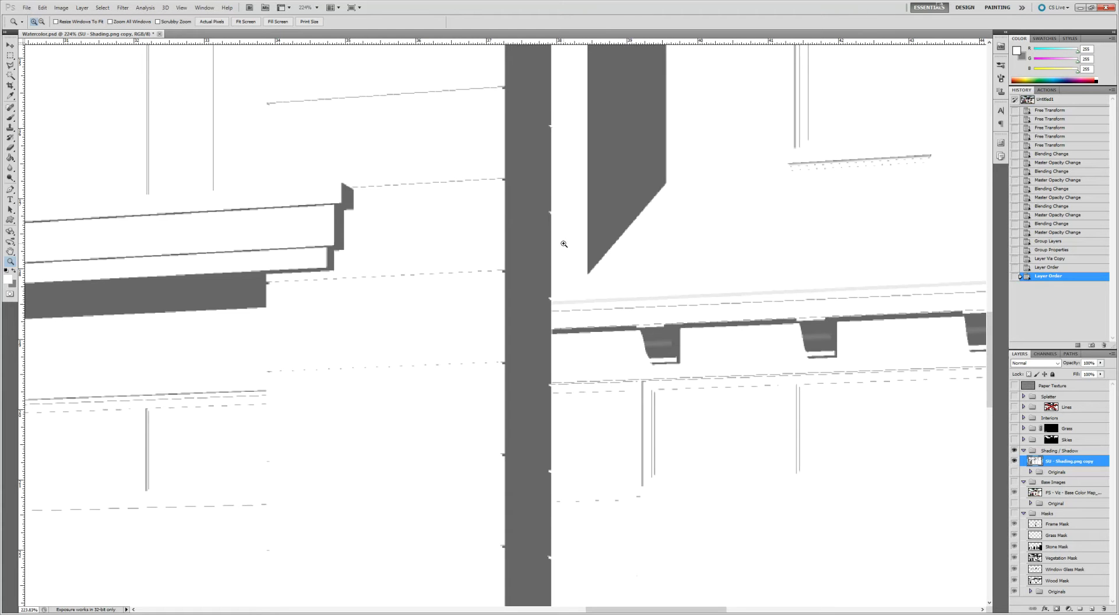
alt+click(563, 243)
alt+click(564, 243)
alt+click(590, 193)
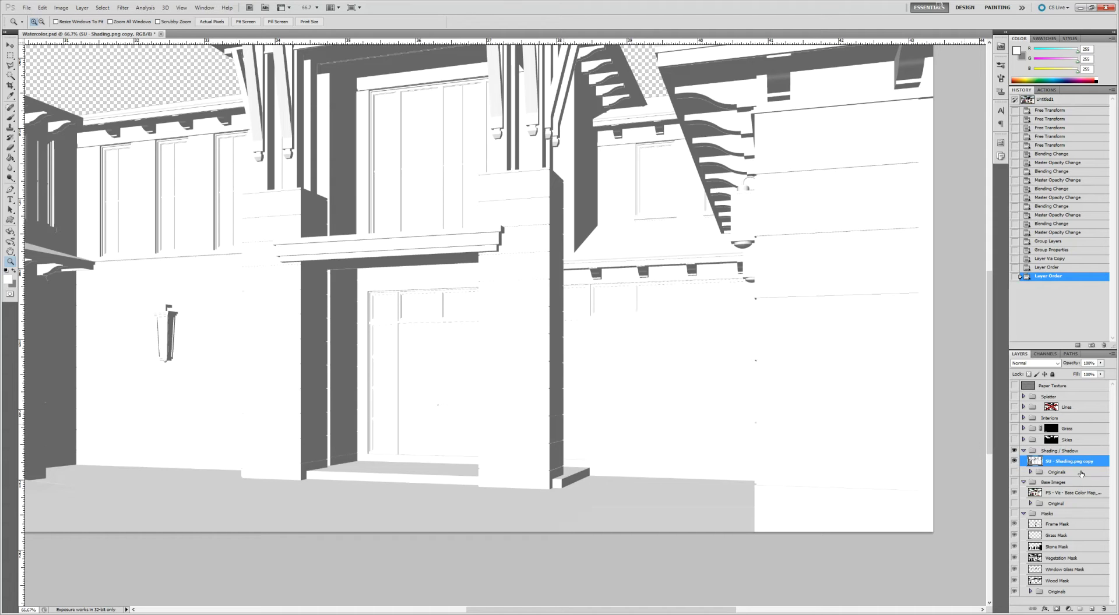
click(1089, 609)
drag(1065, 464, 1064, 477)
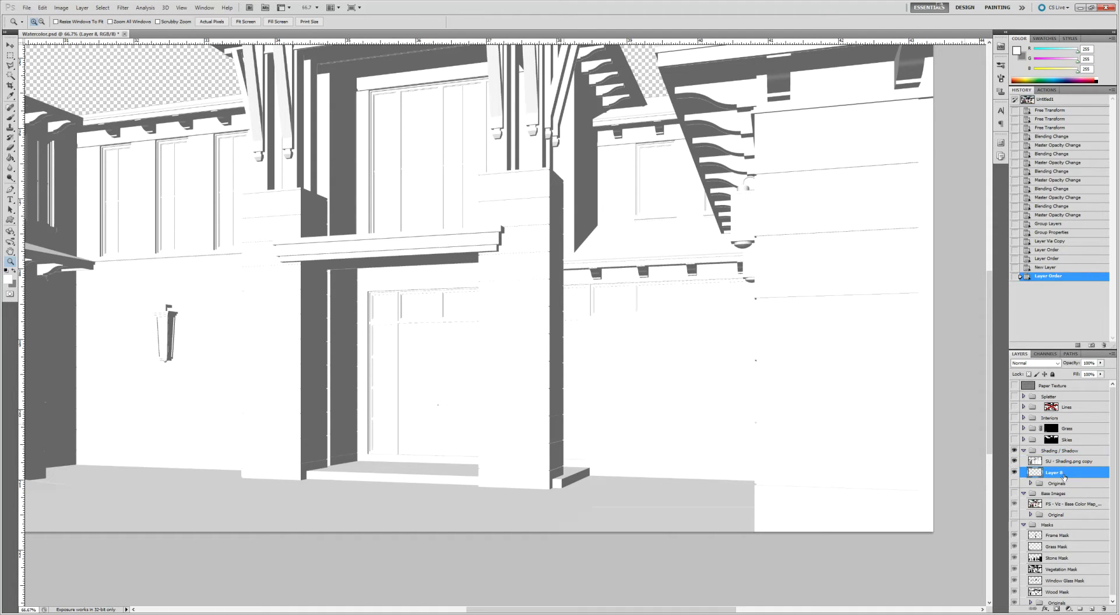
Knock out the shading copy's white areas by setting its Blend If white limit for This Layer to 250.
double_click(1101, 464)
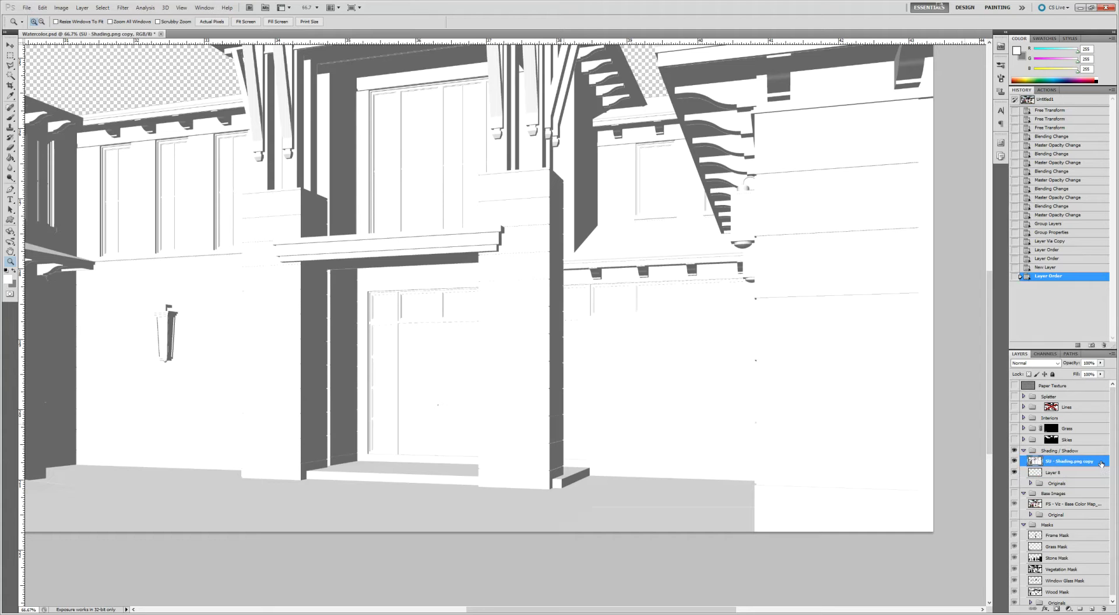
drag(189, 153, 547, 218)
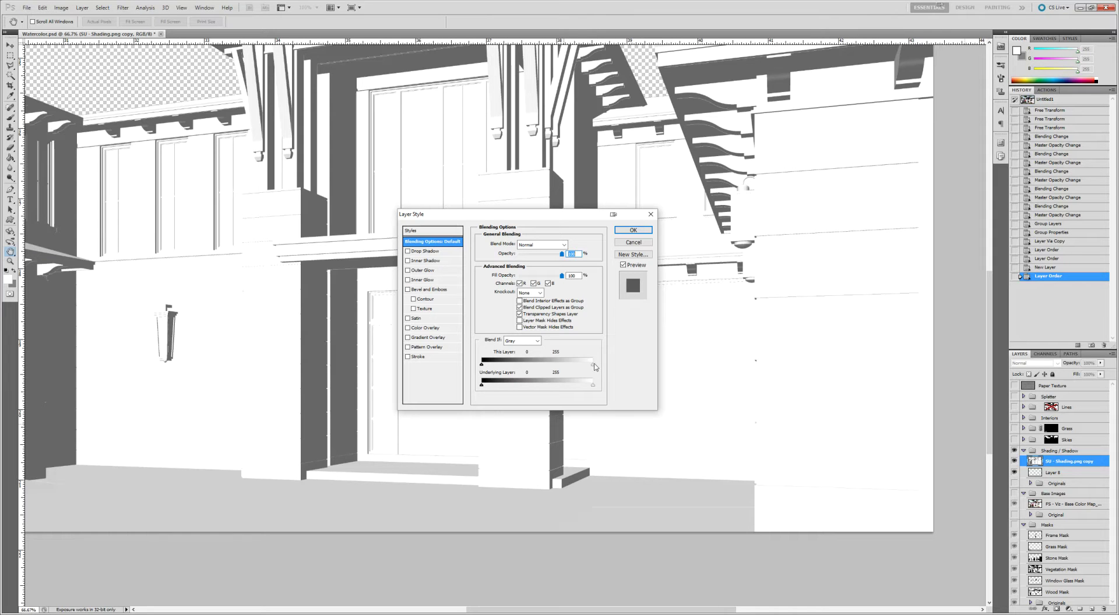
mouse_move(594, 368)
mouse_down()
mouse_move(494, 367)
mouse_move(604, 366)
mouse_move(591, 367)
mouse_up()
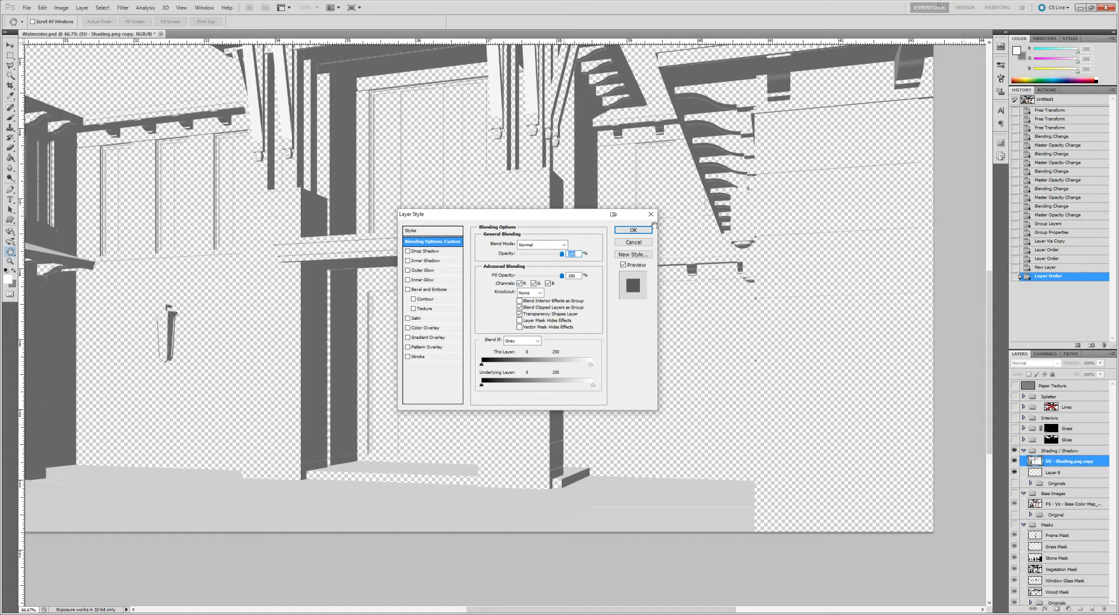
click(633, 230)
key(z)
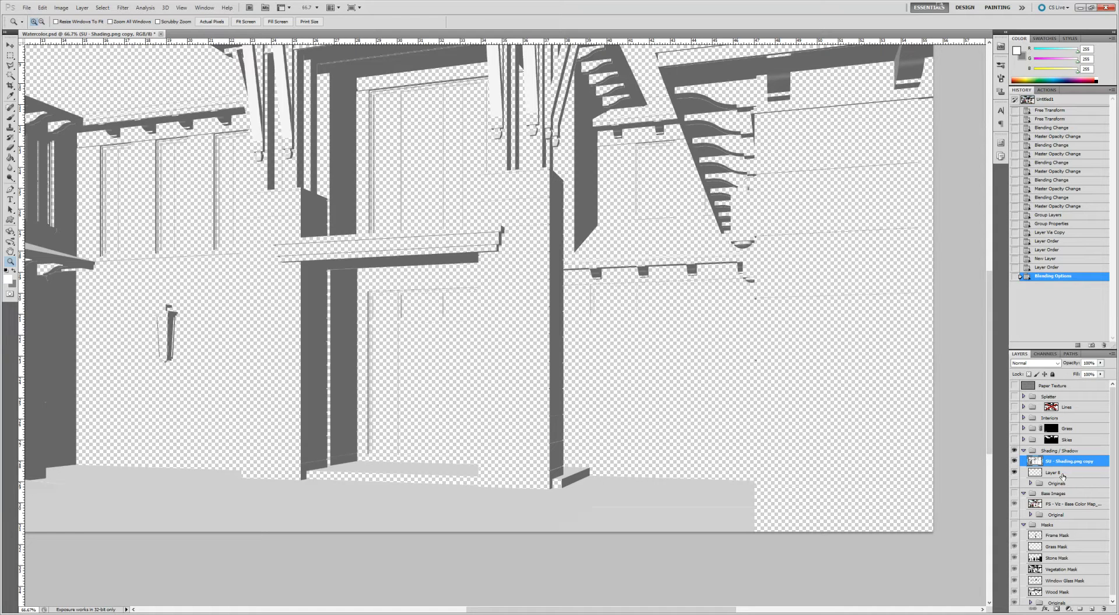
Merge the shading copy with the empty layer beneath it.
shift+click(1020, 474)
right_click(1057, 465)
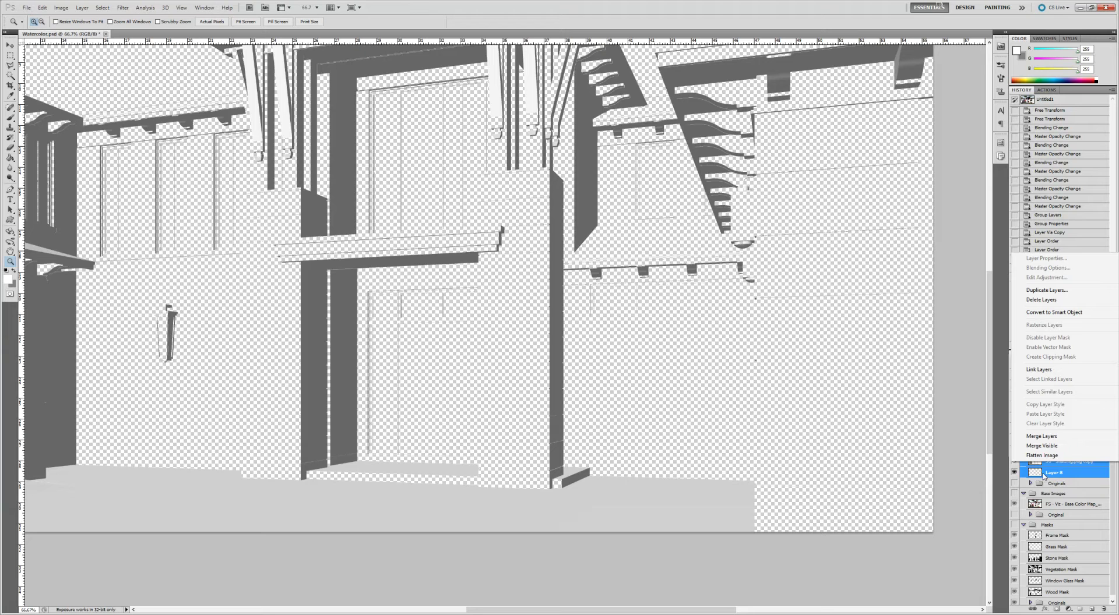
click(1041, 435)
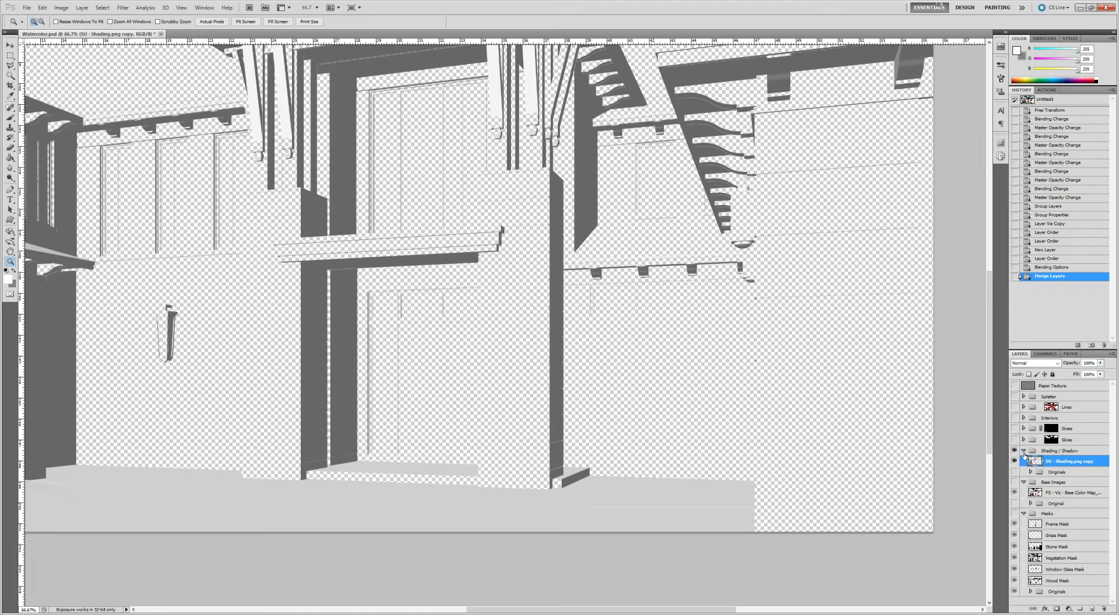
Set the Shading / Shadow group's blend mode to Multiply.
click(1067, 452)
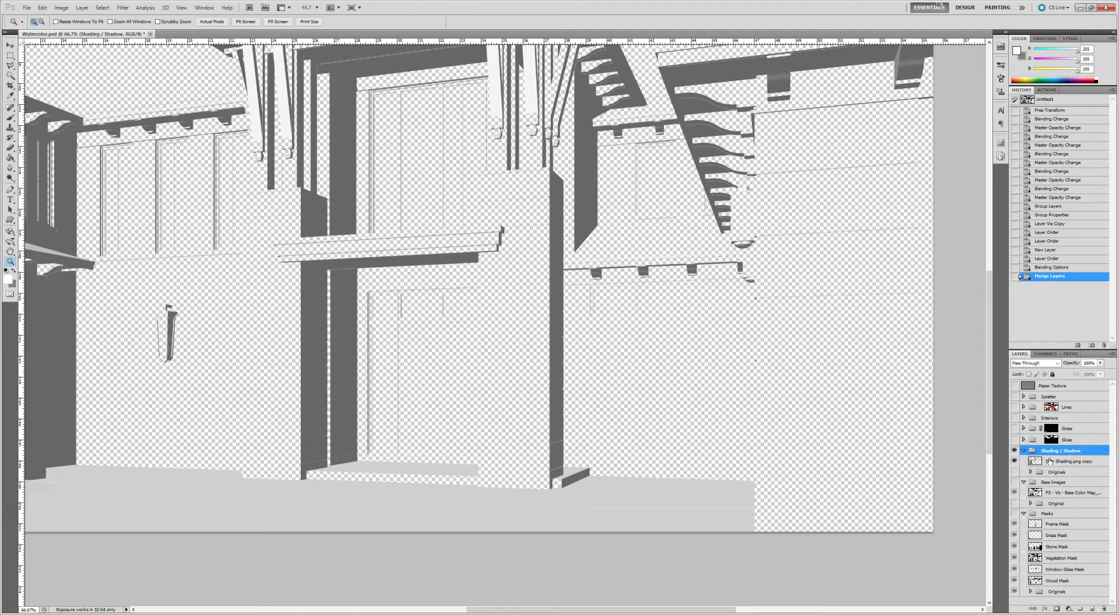
click(1057, 364)
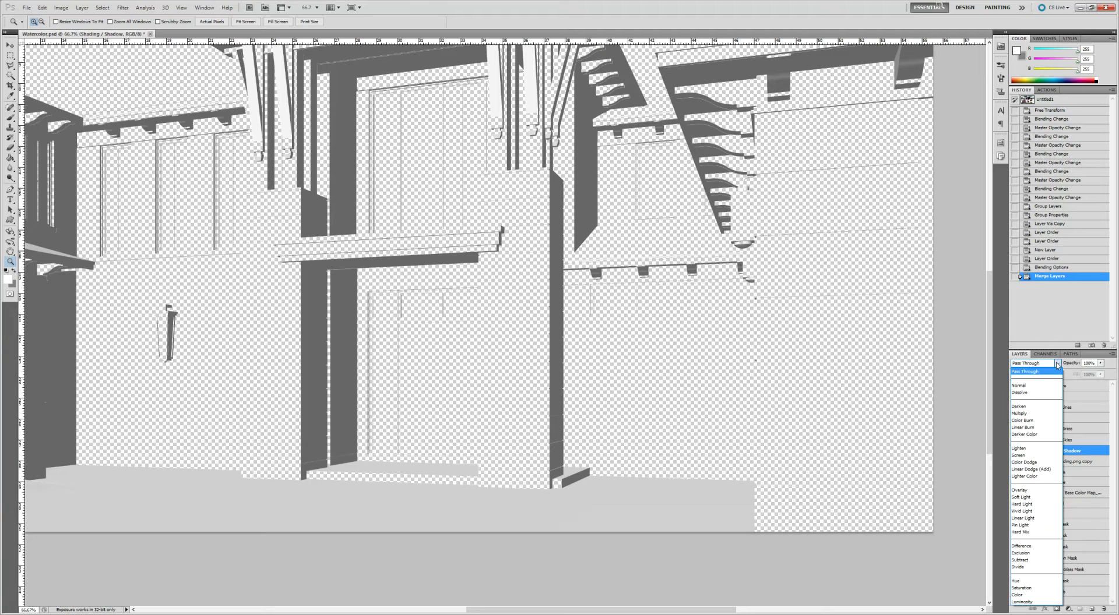
click(1022, 415)
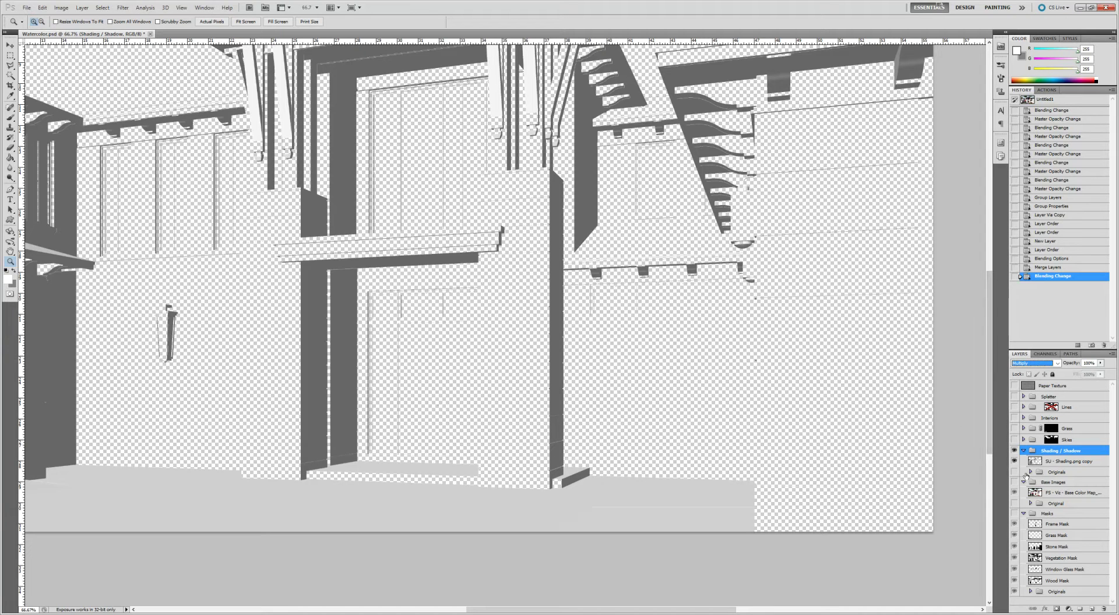
Add a Hue/Saturation adjustment layer named "Shade Coloring" above the shading copy and clip it to that layer.
click(1064, 462)
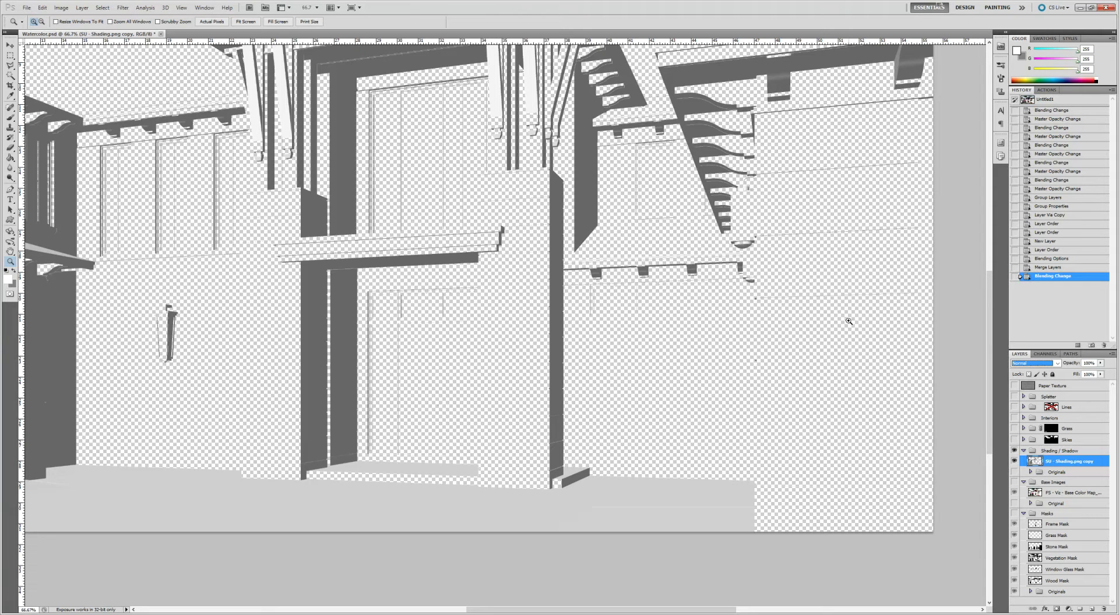
click(82, 8)
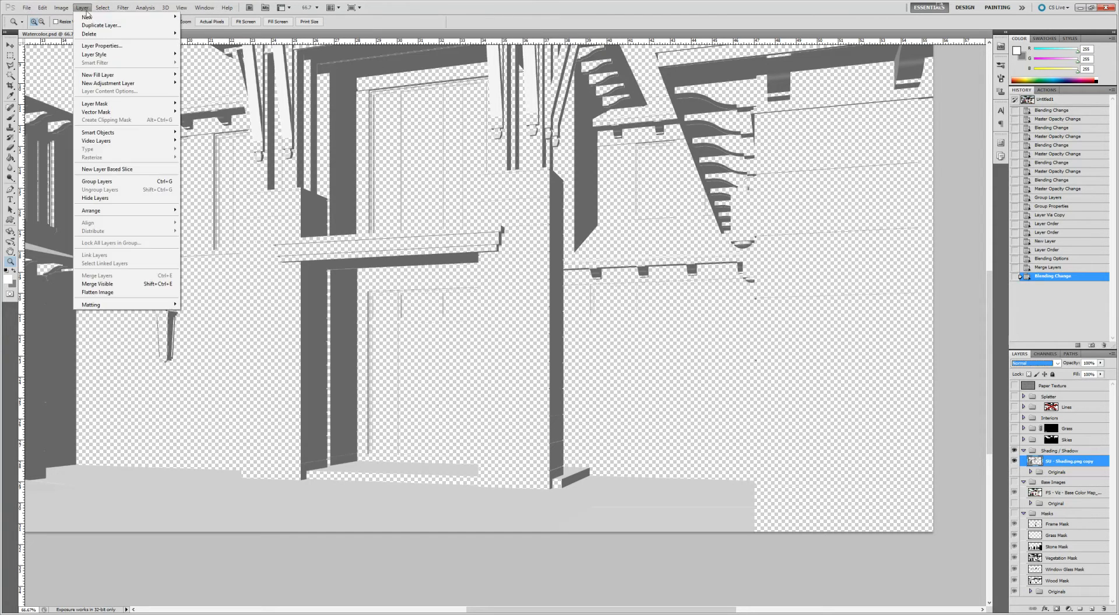
mouse_move(108, 84)
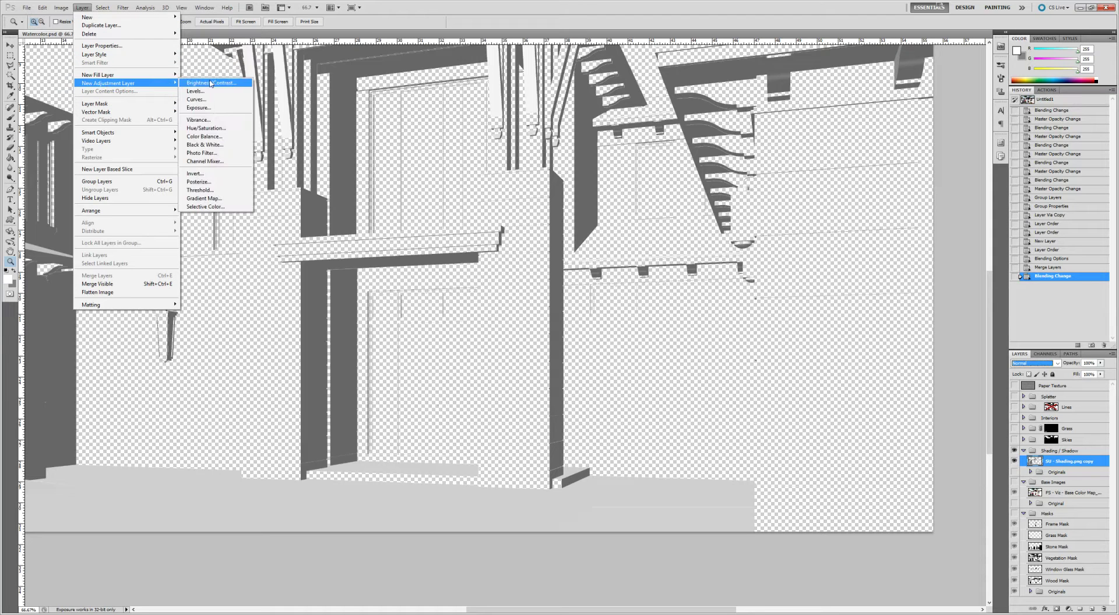
click(204, 128)
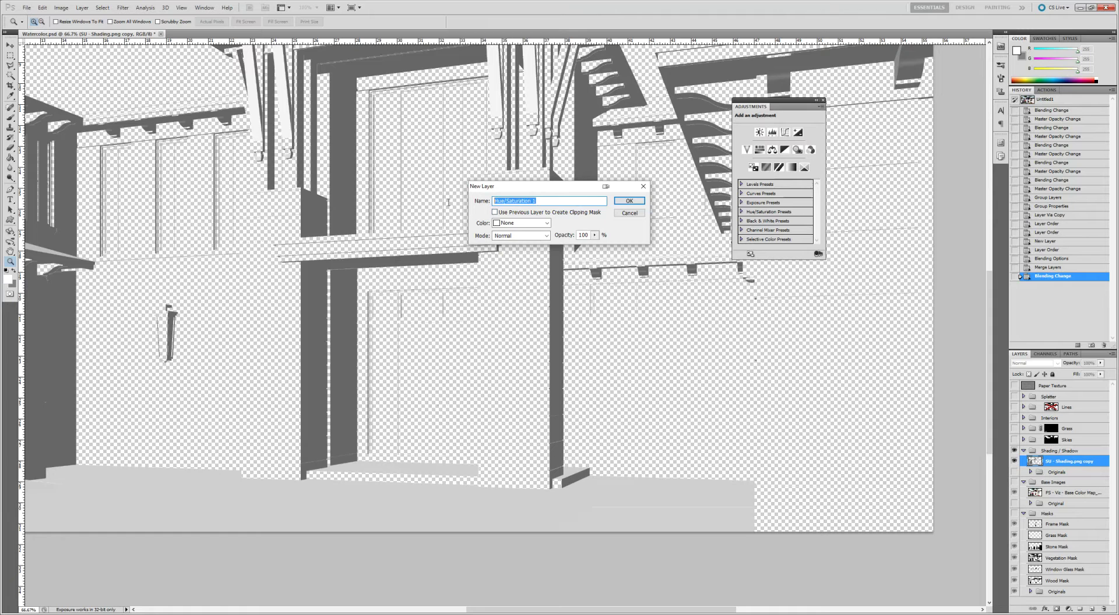
text(Shade Coloring)
key(Return)
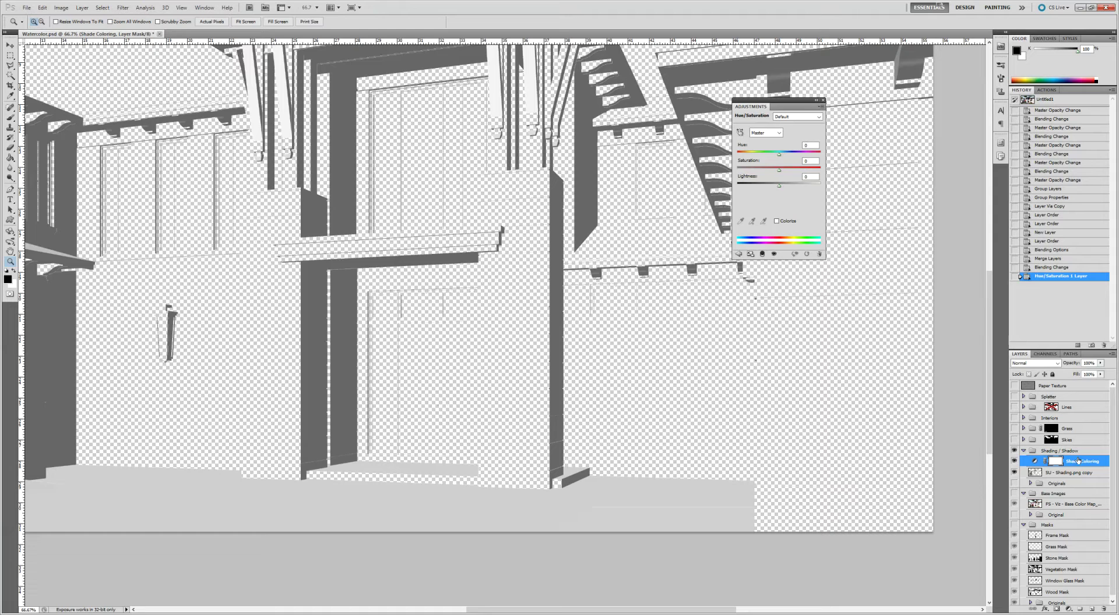
alt+click(1085, 467)
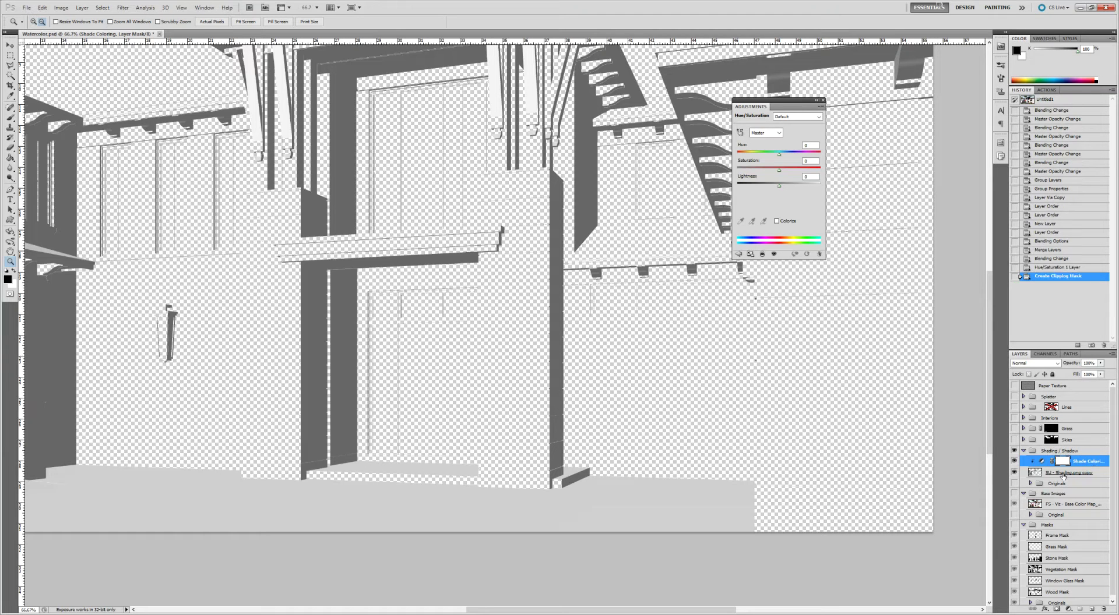
Colorize the shading with hue 254, saturation 15 and lightness -33 in the Shade Coloring adjustment.
click(777, 221)
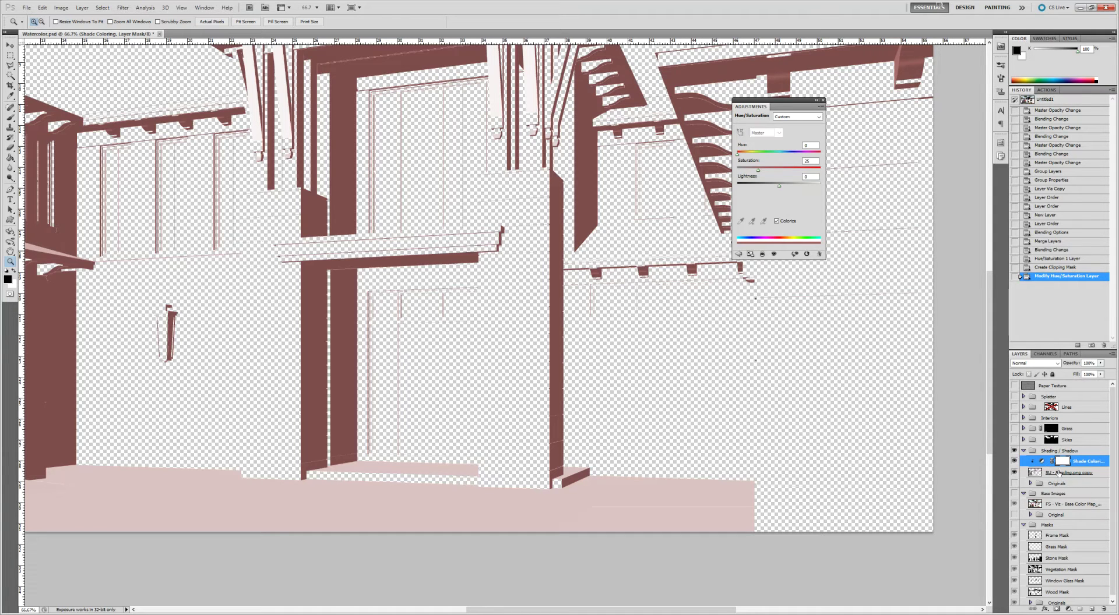
drag(737, 155, 799, 158)
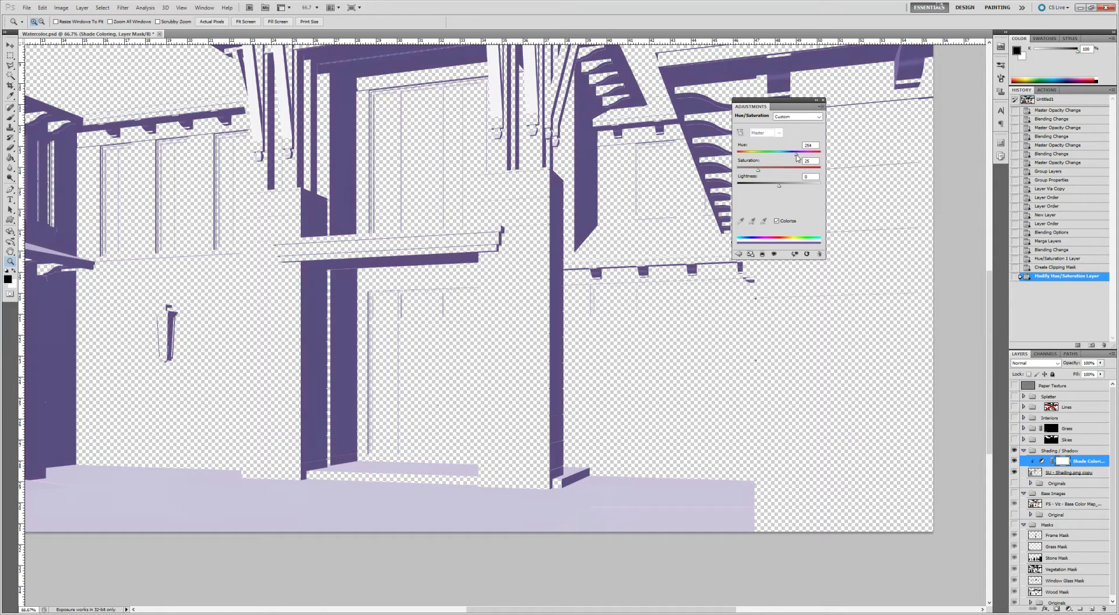
drag(775, 188, 765, 188)
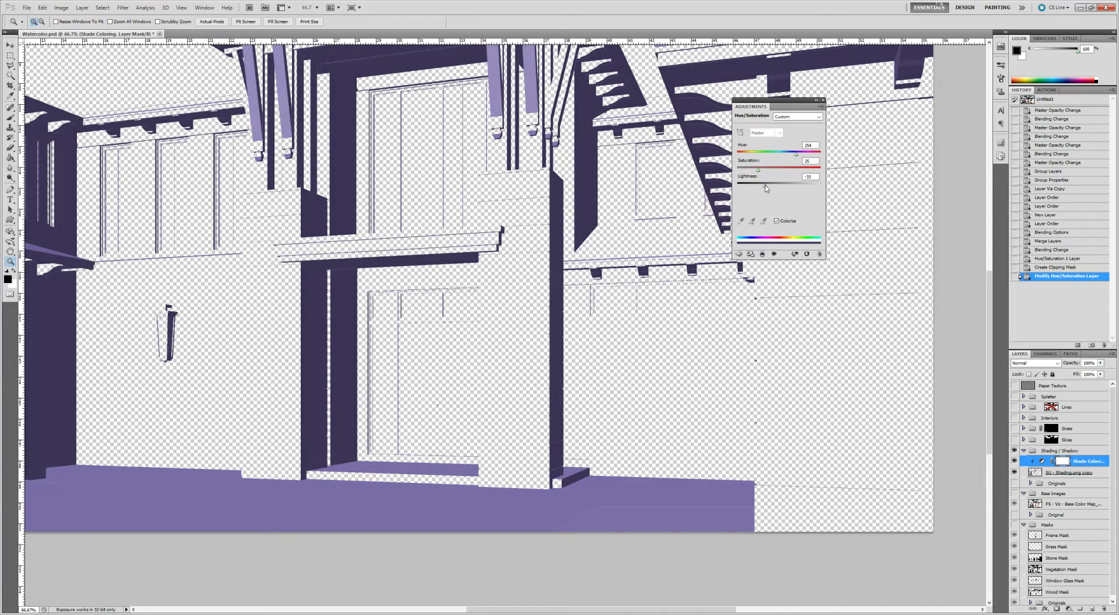
drag(758, 172, 750, 175)
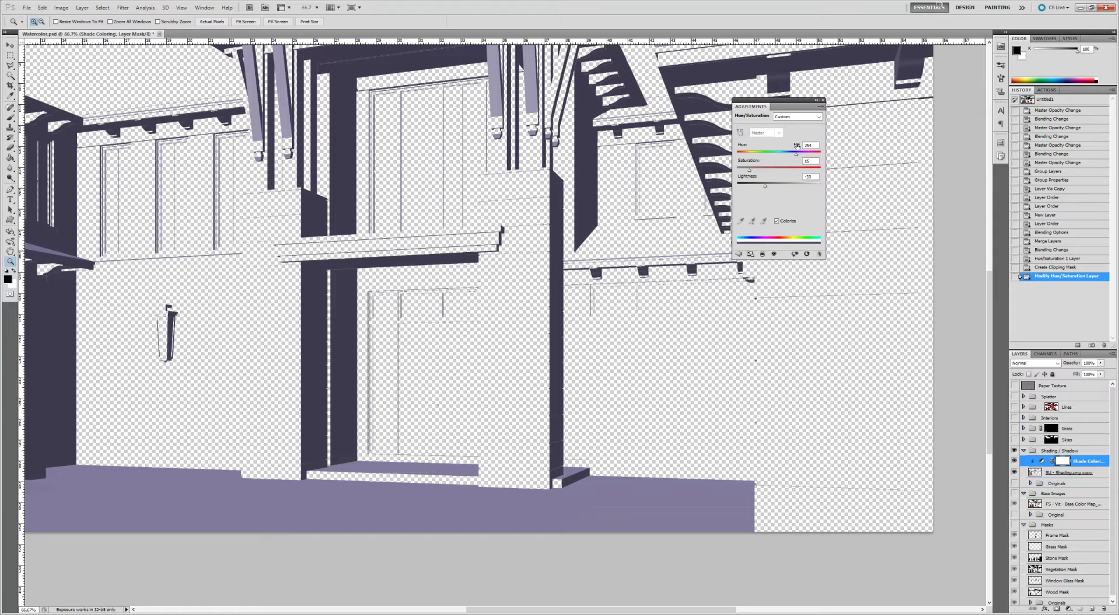
Close the Shade Coloring settings, turn on the Base Images group and fit the whole image in view.
click(823, 100)
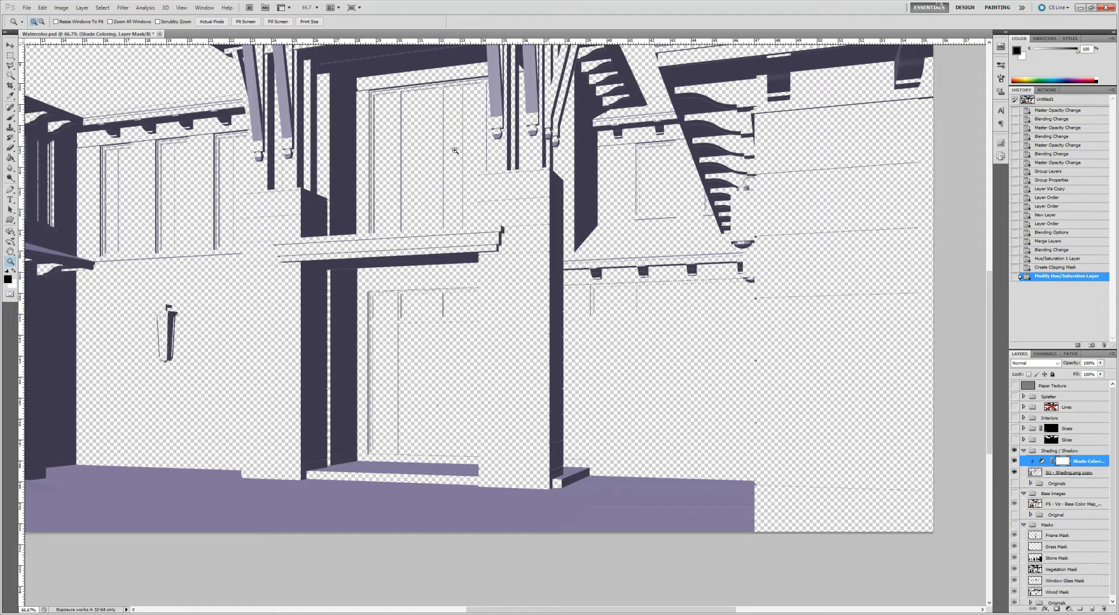
double_click(1024, 462)
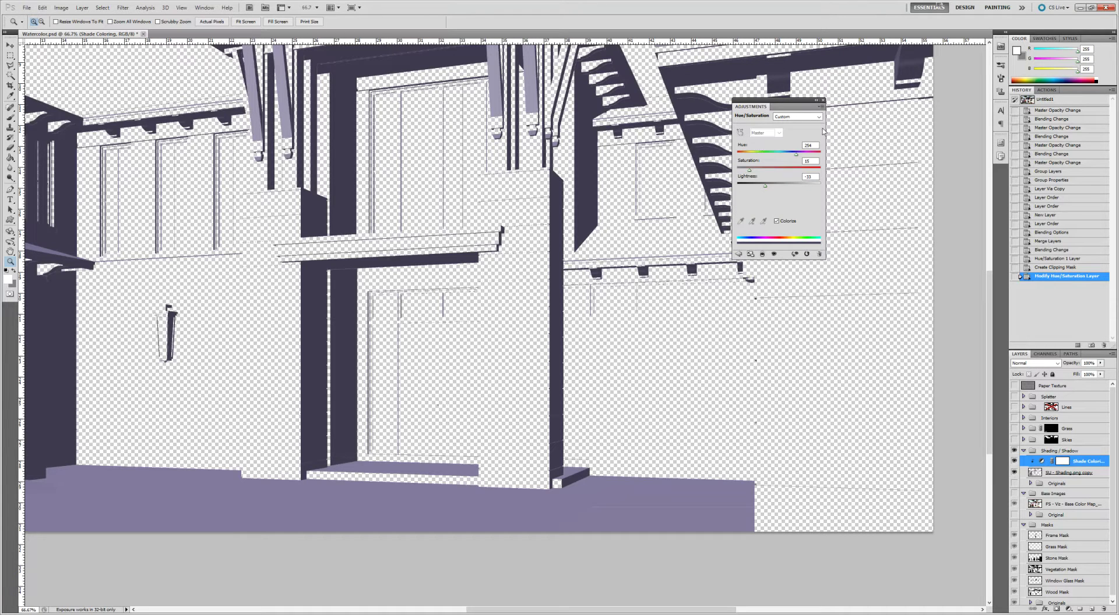
click(823, 100)
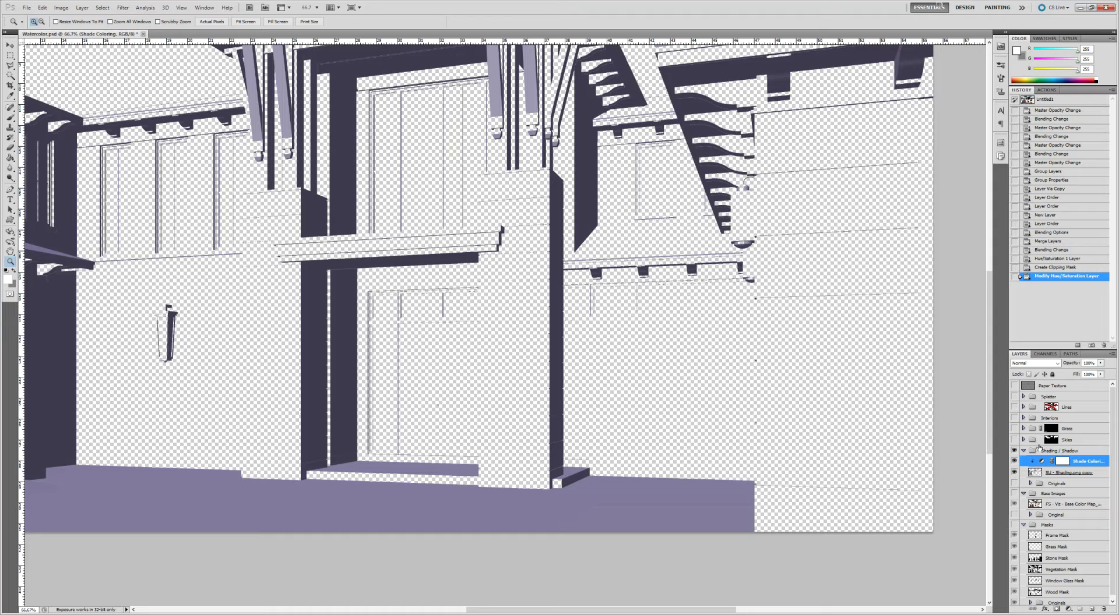
click(1014, 494)
right_click(533, 189)
click(575, 235)
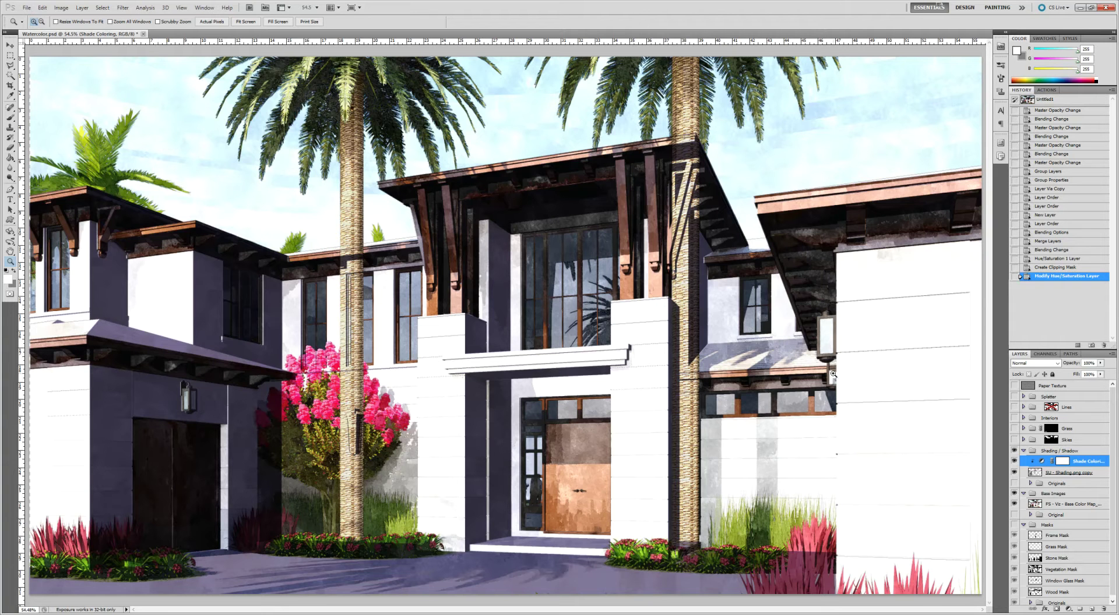
Compare the rendering with the SU - Shading.png copy layer hidden and shown.
click(1014, 474)
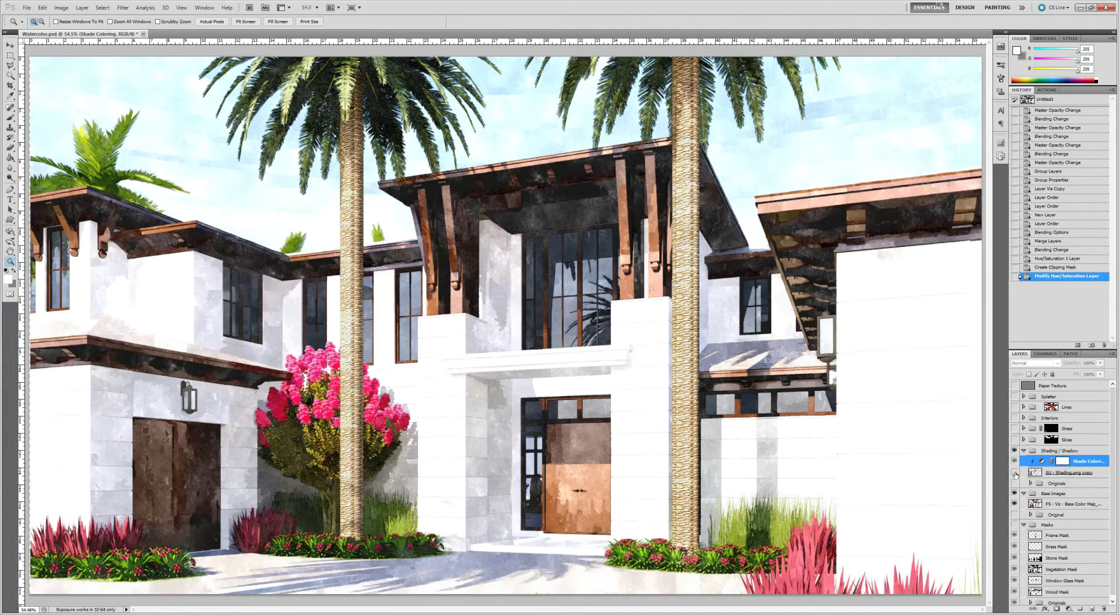
click(1015, 474)
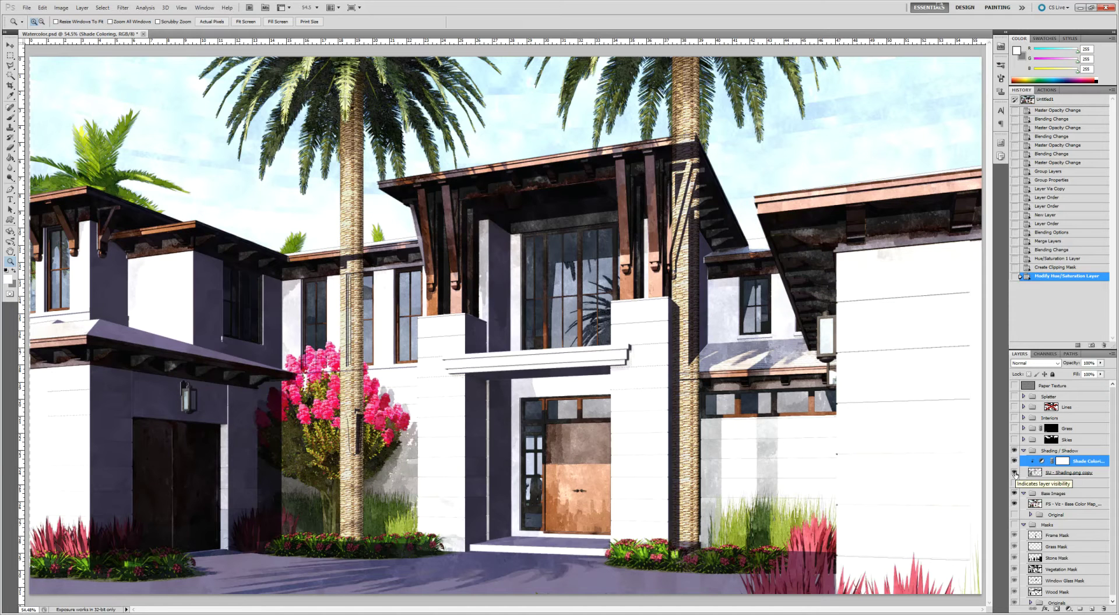
click(1015, 473)
click(1014, 474)
click(1014, 474)
click(1014, 474)
Mask the shading copy from the Vegetation Mask layer's selection, invert that mask and set the layer's opacity to 40%.
click(1098, 474)
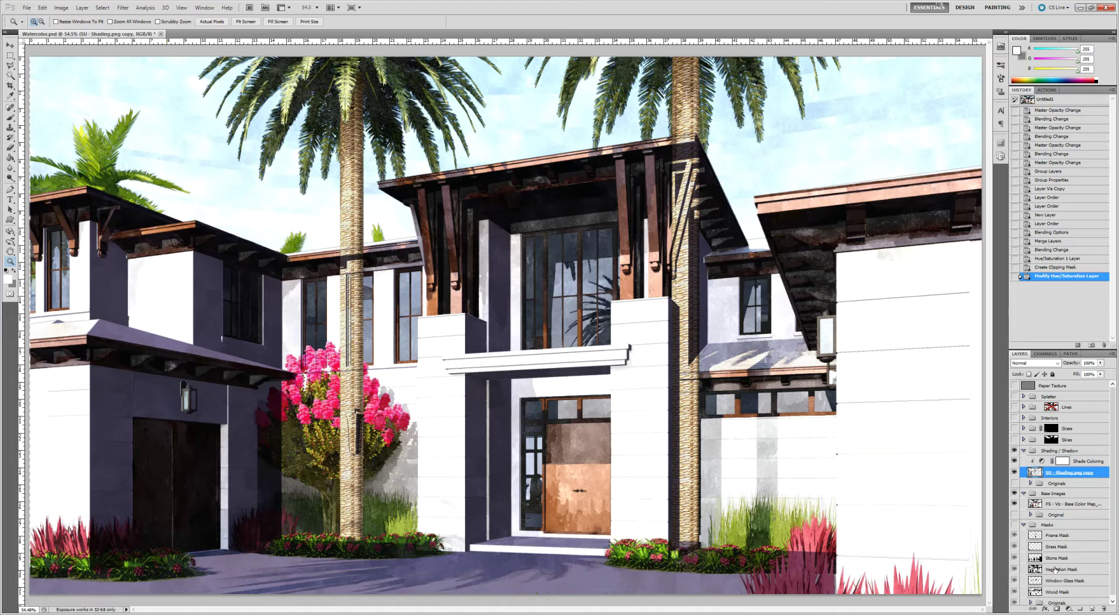
scroll(1059, 477, down, 1)
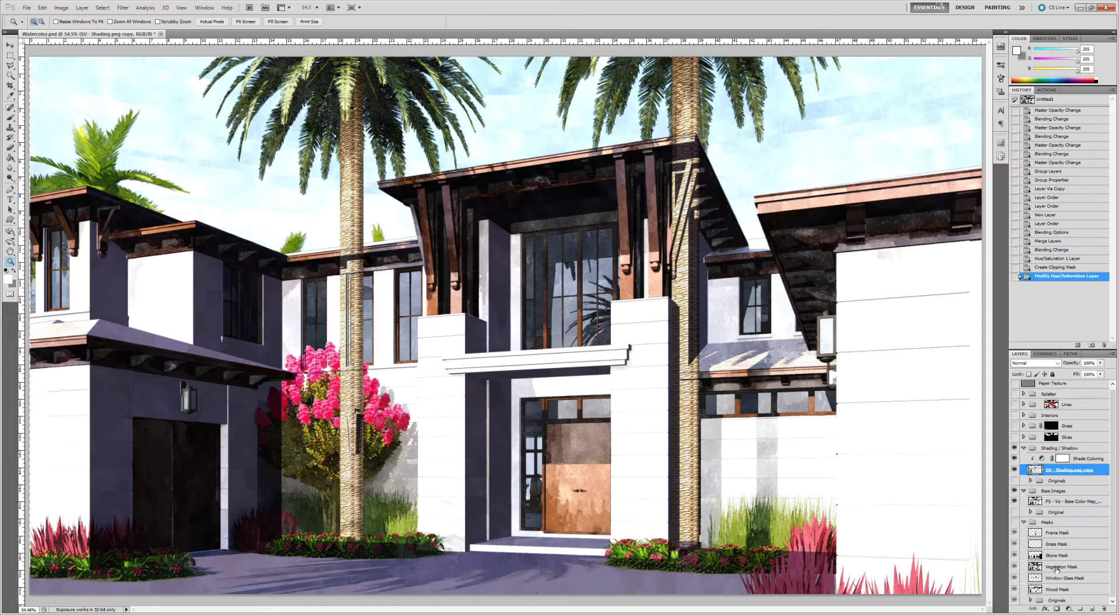
ctrl+click(1035, 568)
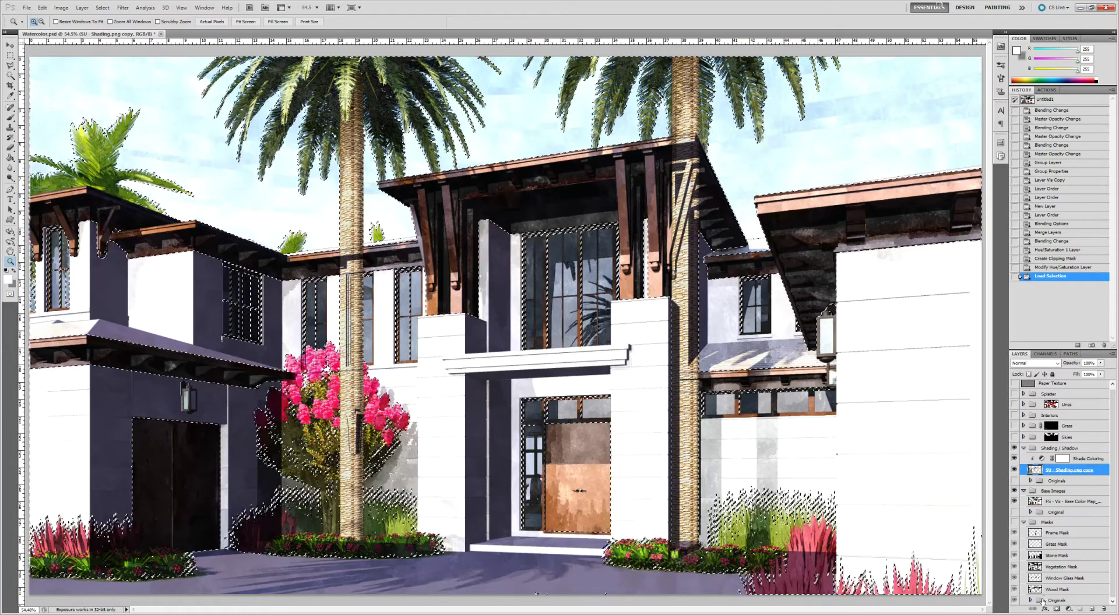
click(1057, 609)
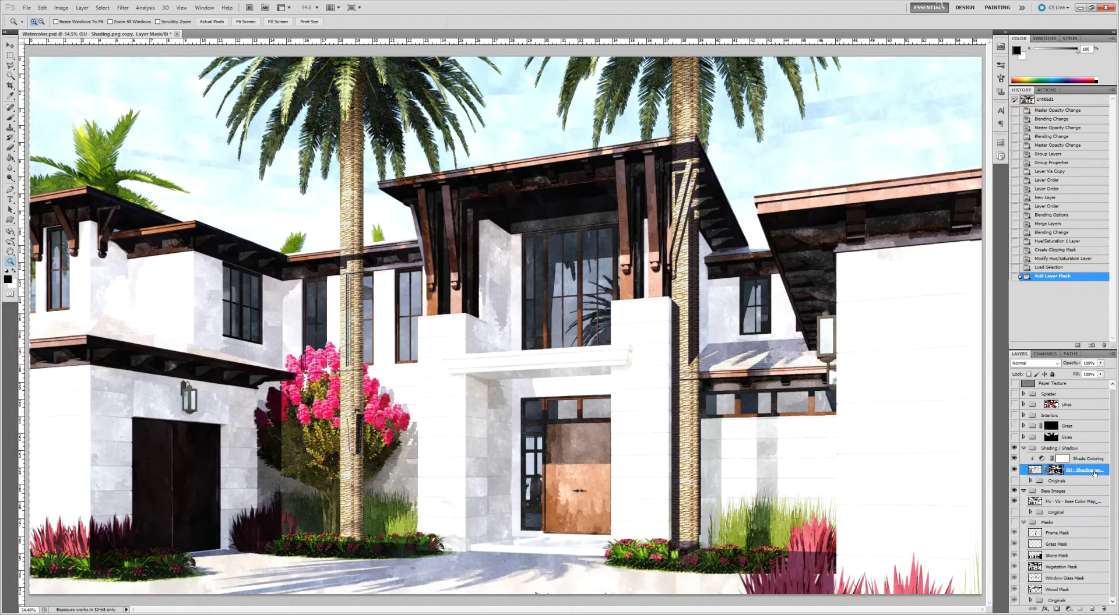
key(ctrl+i)
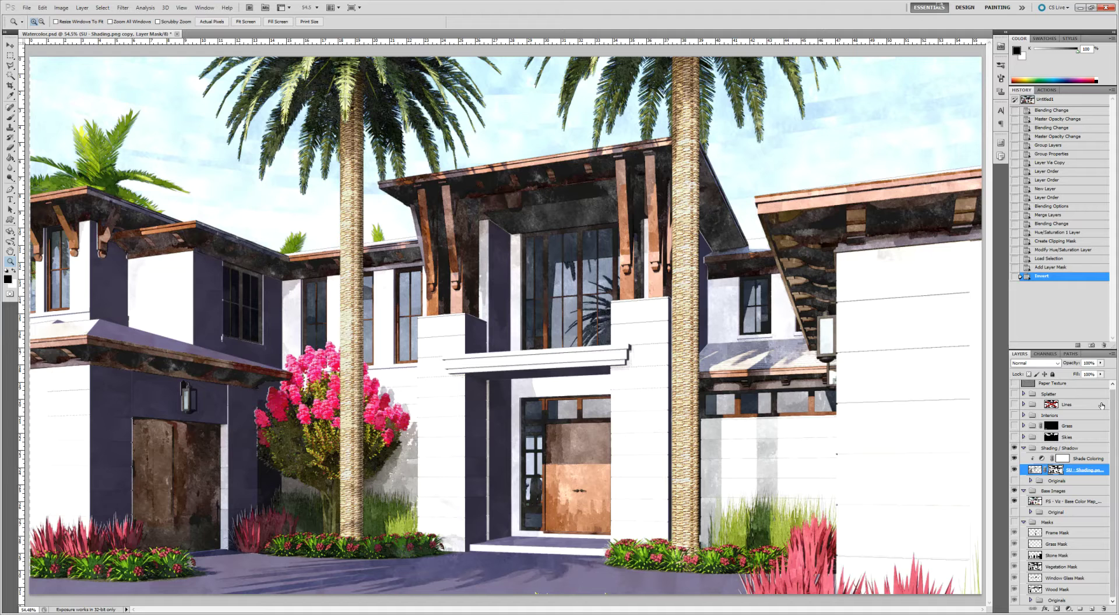
click(1099, 363)
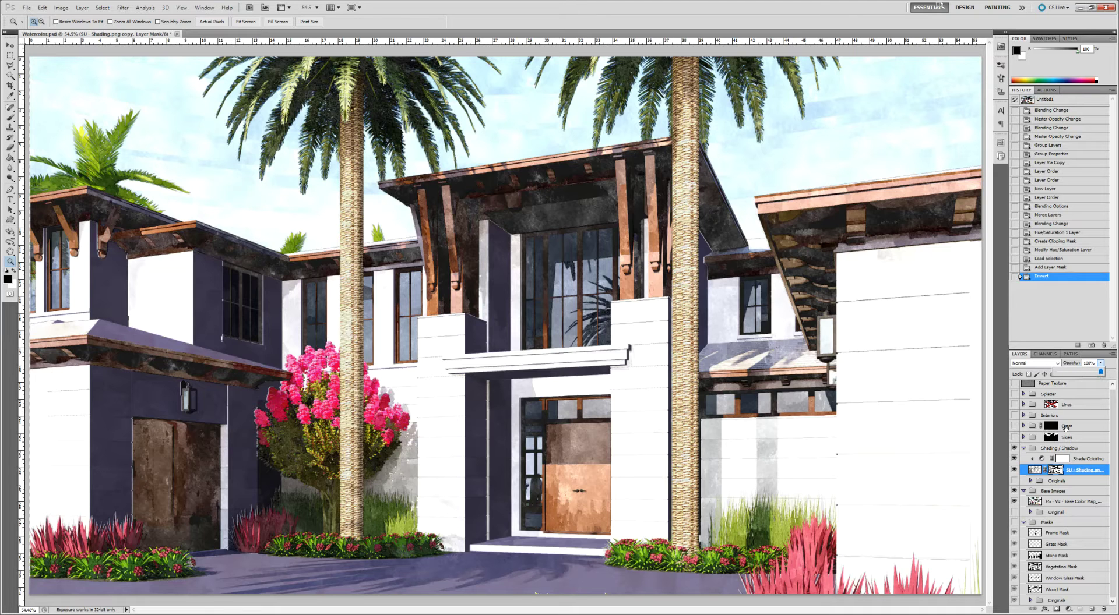
mouse_move(1101, 373)
mouse_down()
mouse_move(1066, 377)
mouse_move(1075, 378)
mouse_up()
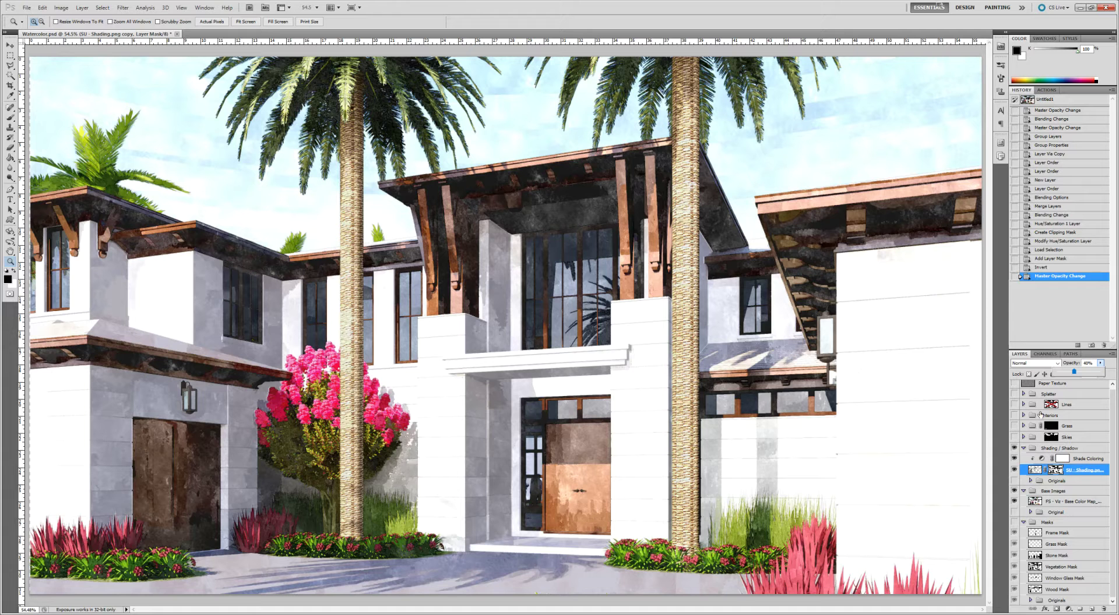
Compare the rendering with the Shading / Shadow group hidden and shown.
click(1015, 448)
click(1014, 448)
click(1015, 448)
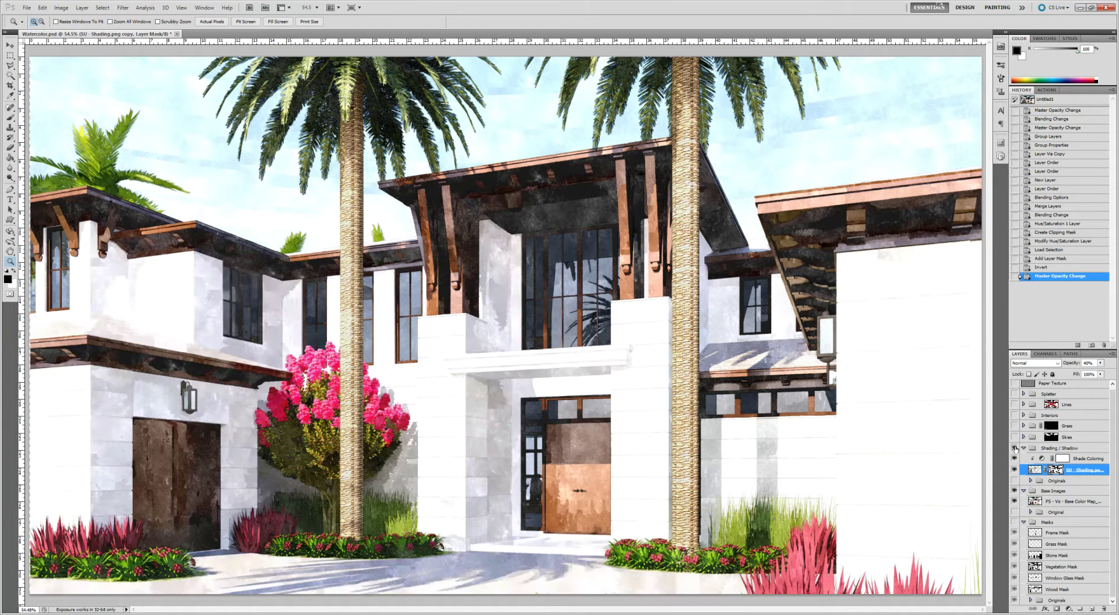
click(1015, 448)
click(1014, 449)
click(1014, 449)
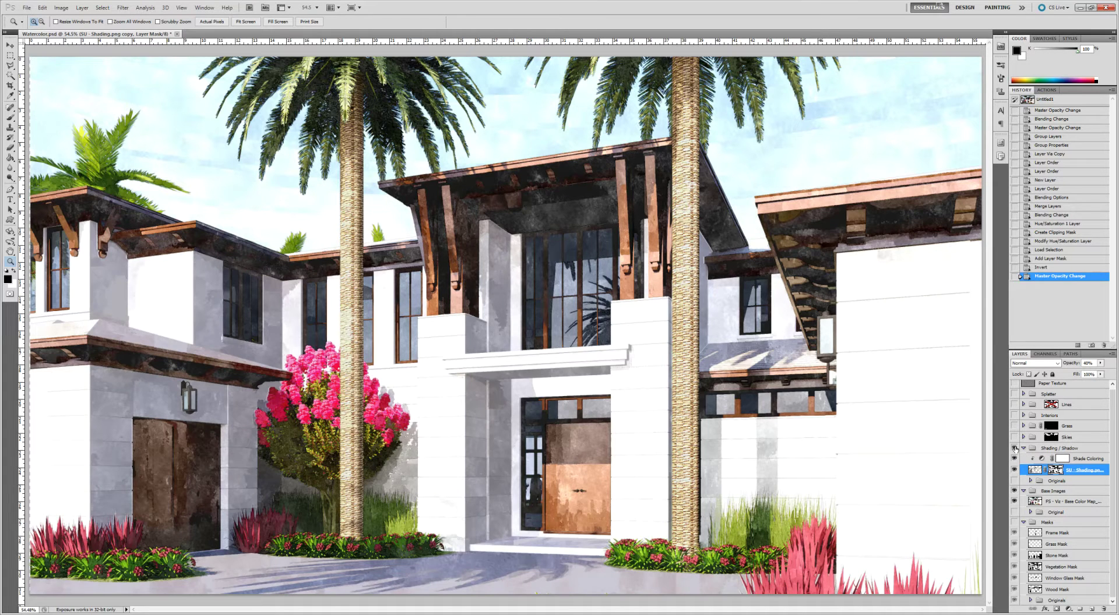
click(1014, 448)
click(1015, 448)
Group the Shade Coloring adjustment with the shading copy and name the group "Shade".
shift+click(1088, 459)
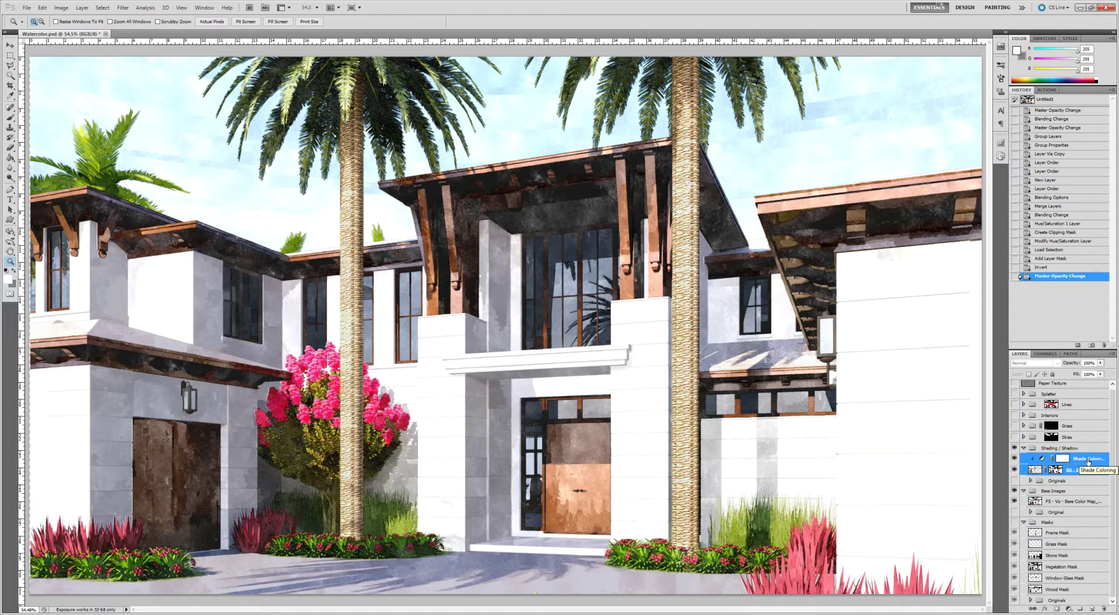
key(ctrl+g)
double_click(1058, 460)
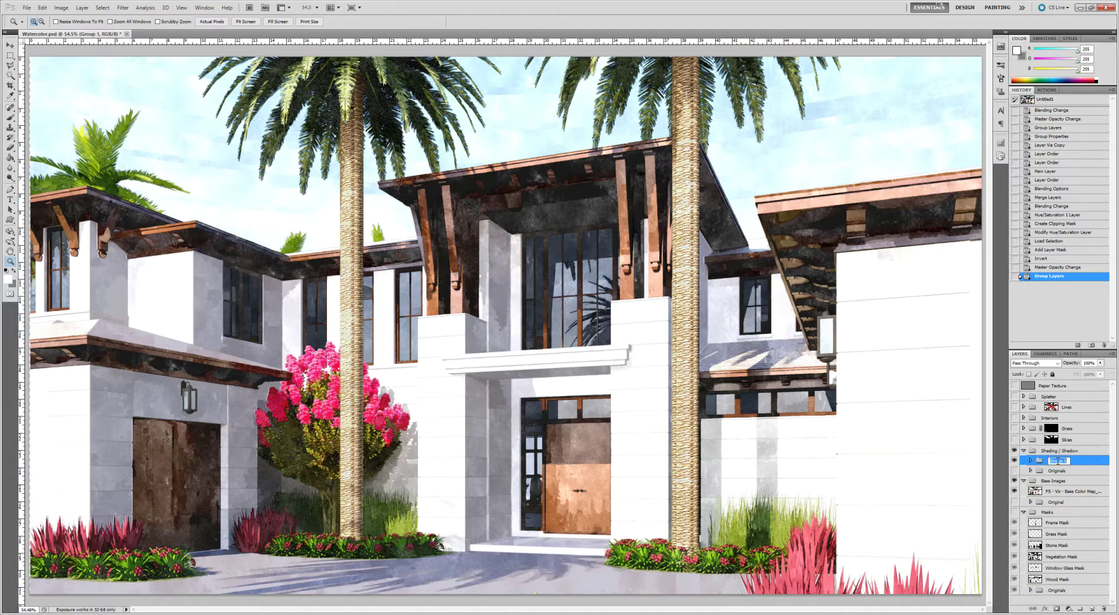
text(Shade)
key(Return)
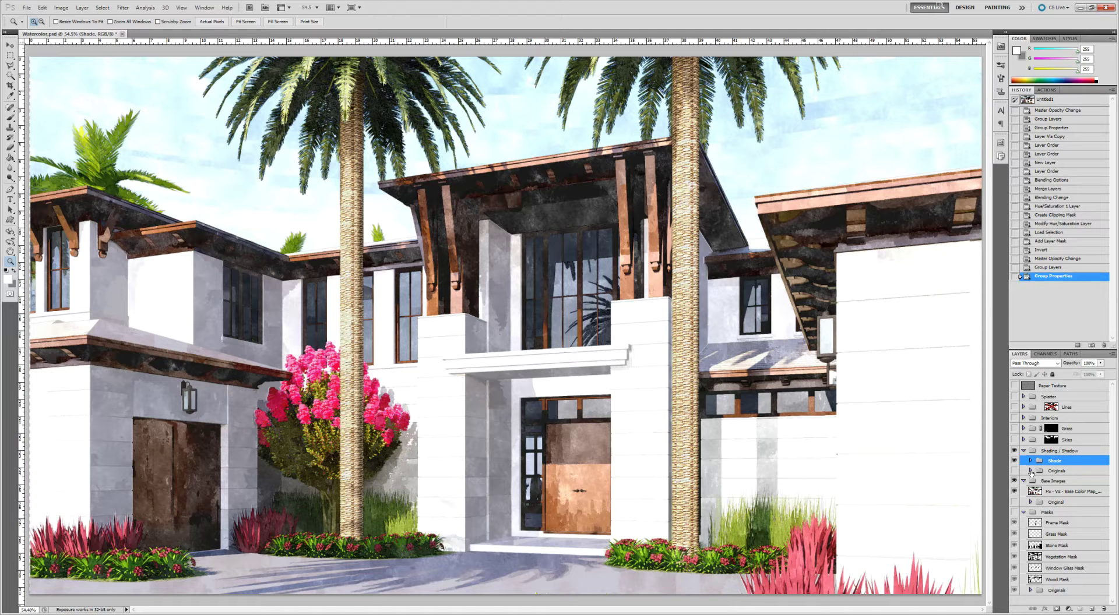
Duplicate the SU - Shadows.png layer, place the copy above the collapsed Originals group and show it in place of the Shade group.
click(1030, 471)
click(1078, 493)
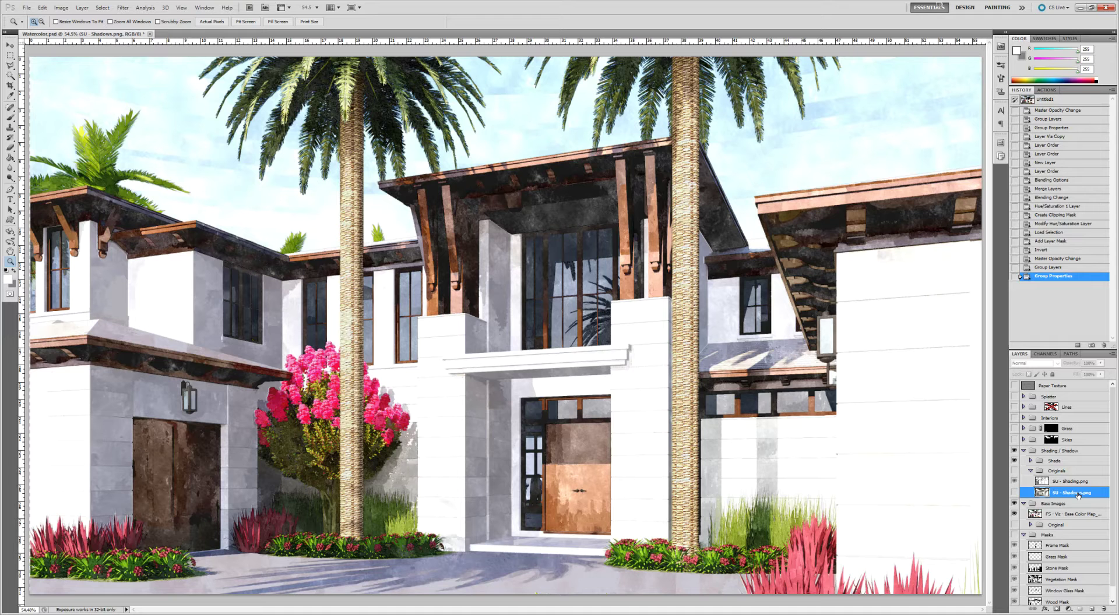
key(ctrl+j)
drag(1078, 494, 1076, 469)
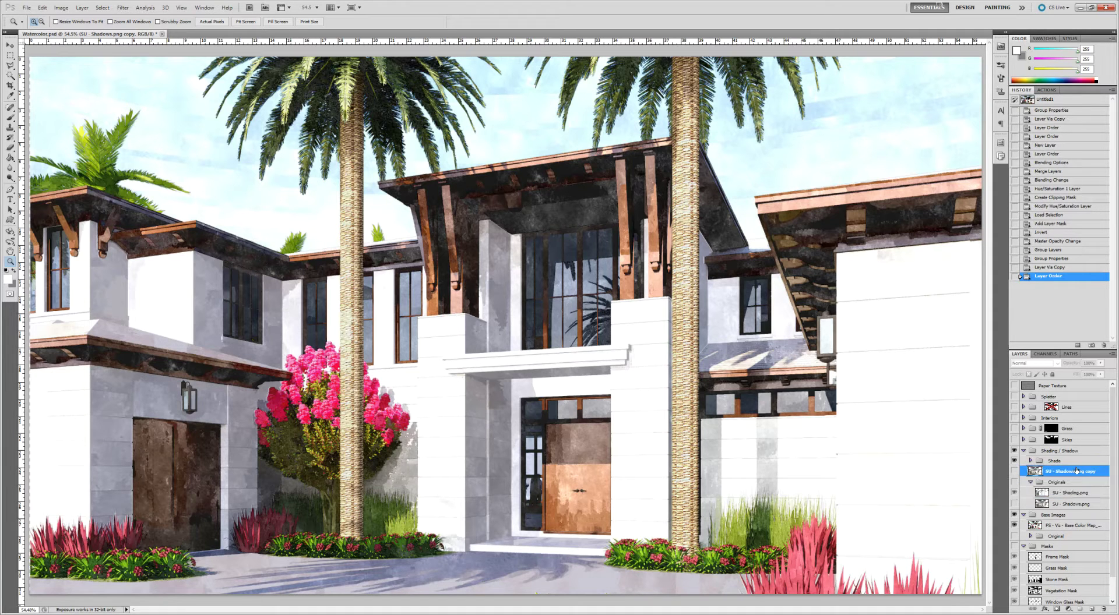
click(1030, 483)
click(1030, 483)
click(1014, 482)
click(1014, 483)
click(1030, 483)
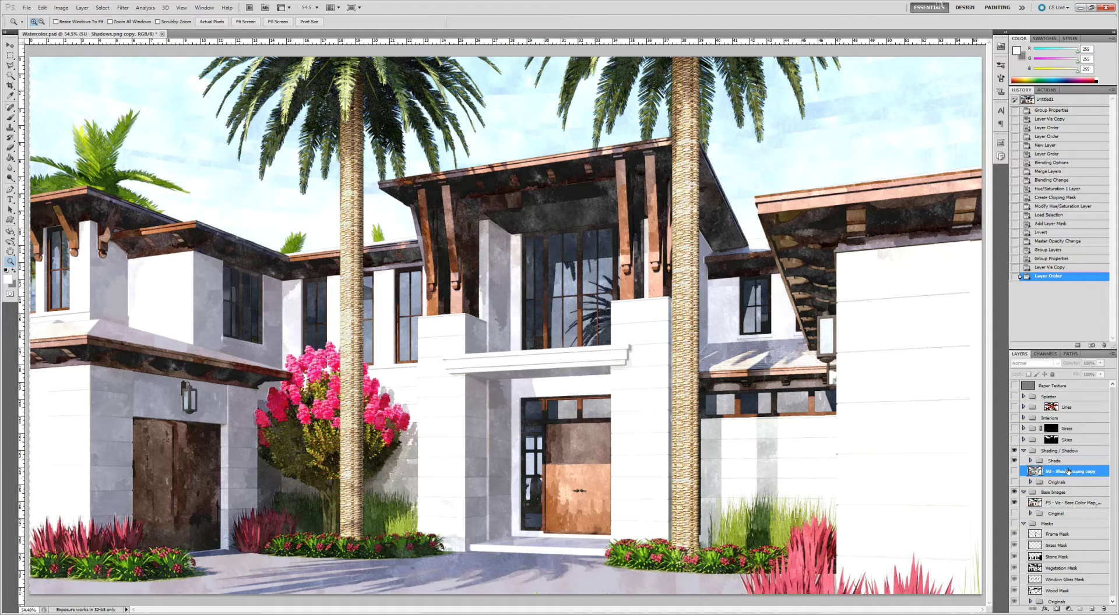
click(1015, 470)
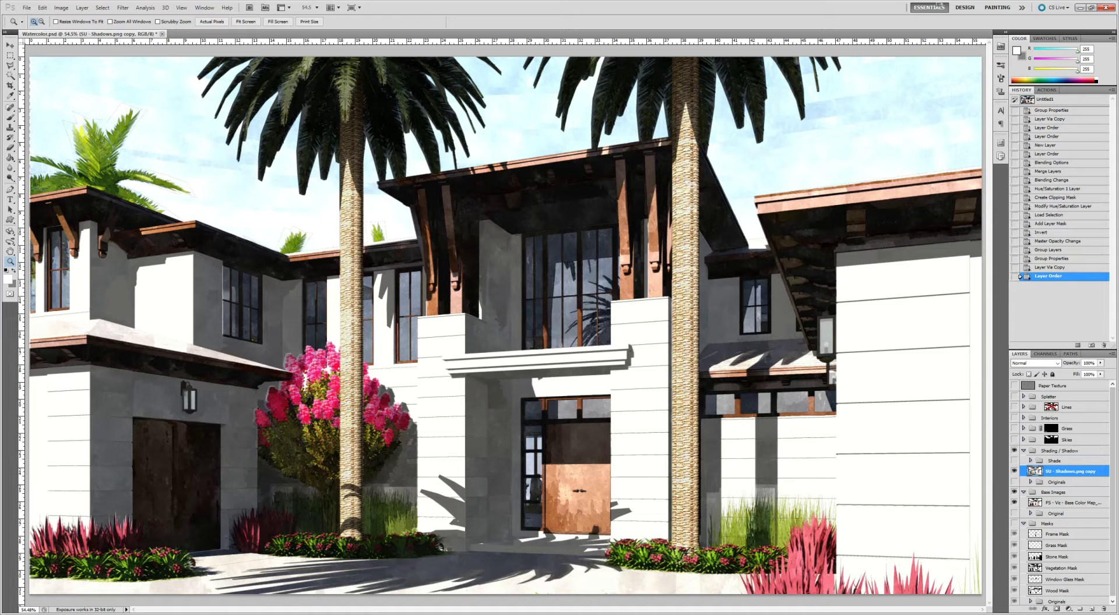
Compare the palm, roof and driveway shadows with the SU - Shadows.png copy layer hidden and shown.
click(1015, 471)
click(1015, 471)
click(1015, 471)
click(1015, 471)
click(1015, 472)
click(1015, 472)
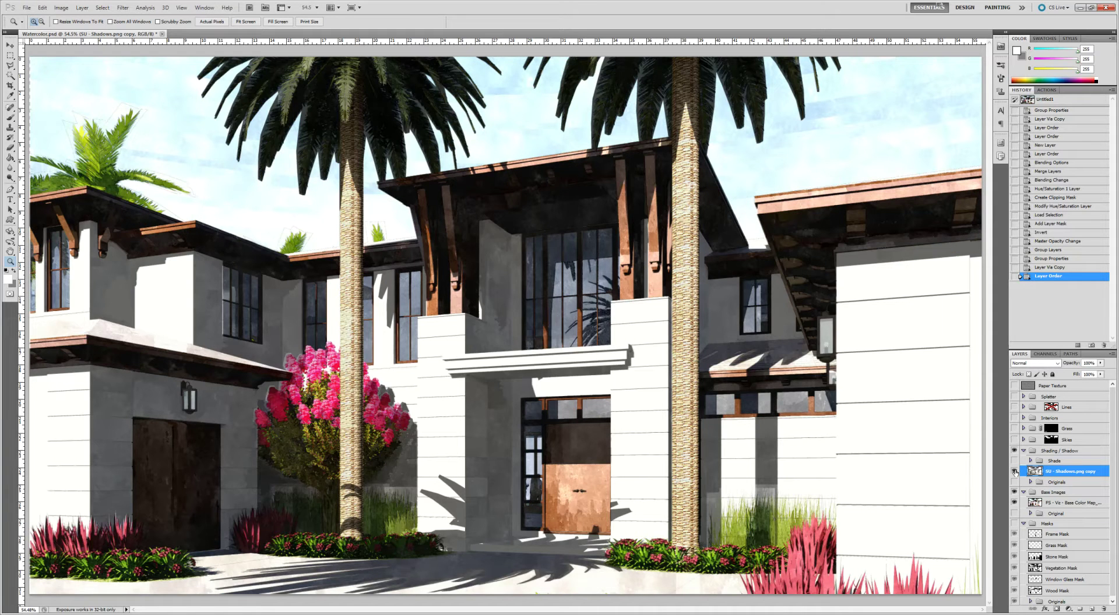
click(1016, 471)
click(1015, 471)
click(1015, 471)
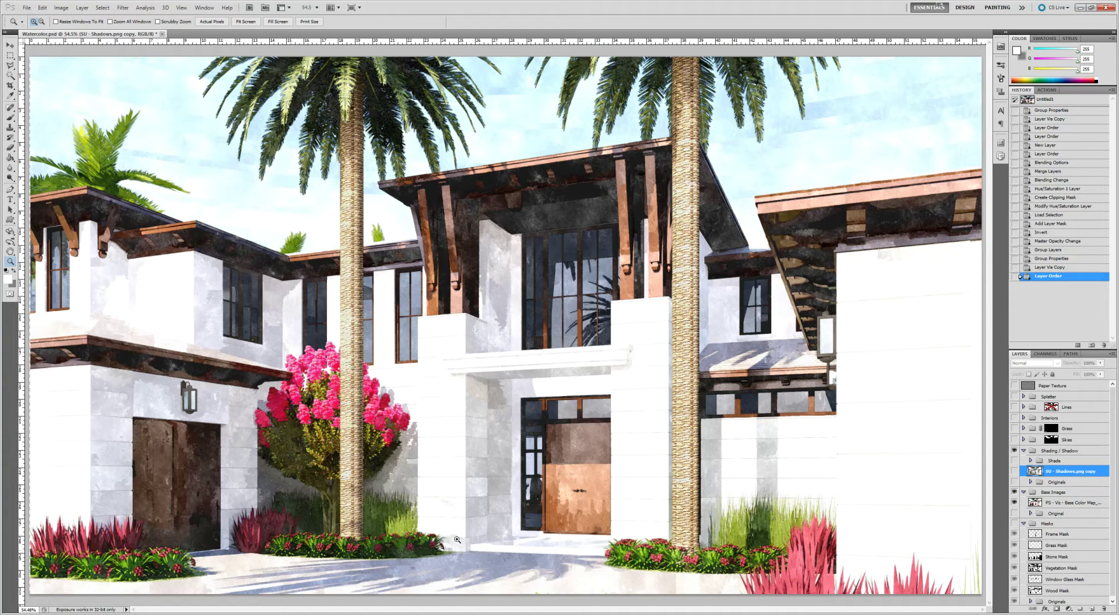
click(1015, 472)
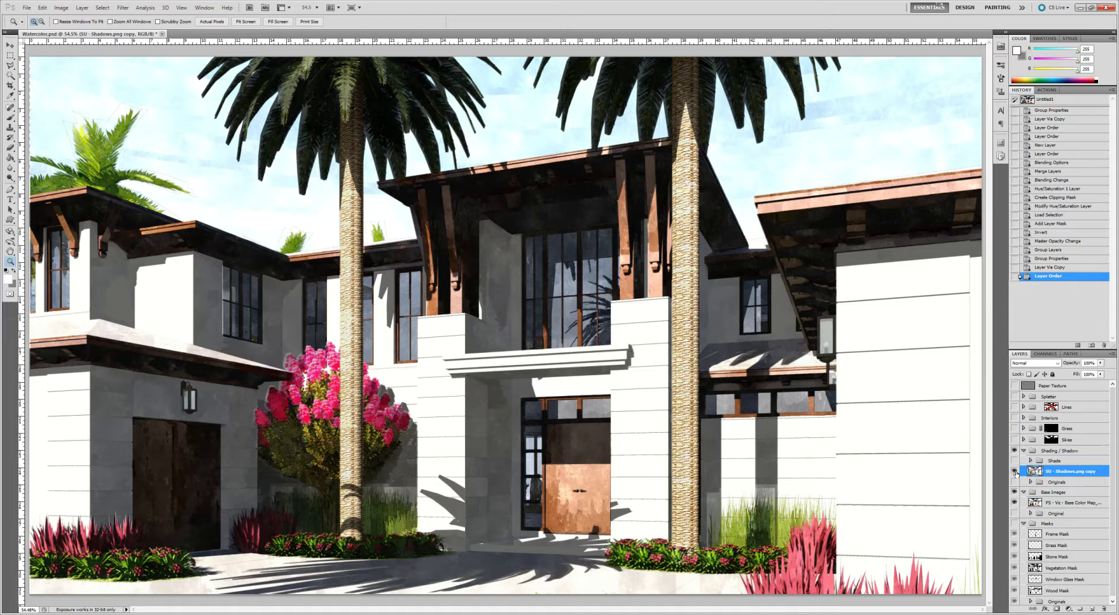
click(1014, 472)
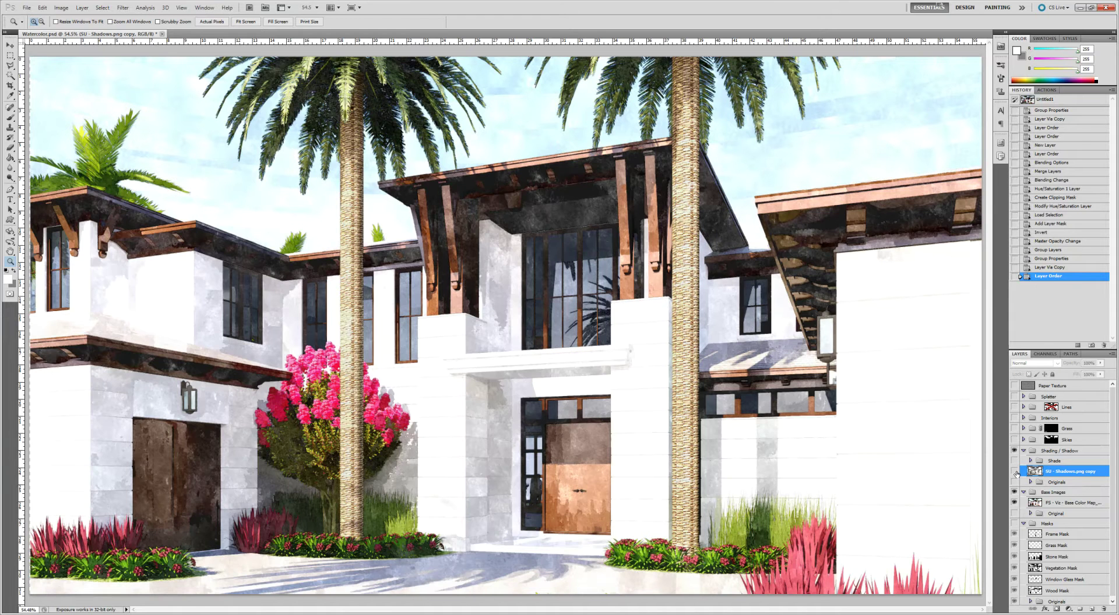
click(1014, 472)
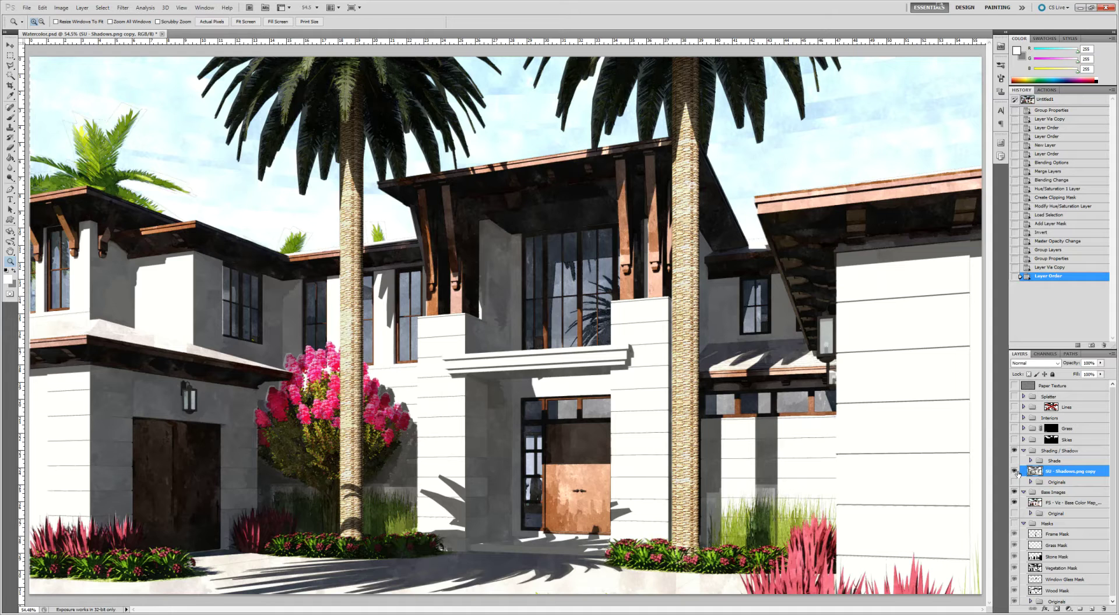
Add an empty layer directly beneath the SU - Shadows.png copy and hide the Base Images group.
click(1092, 609)
drag(1075, 483, 1075, 490)
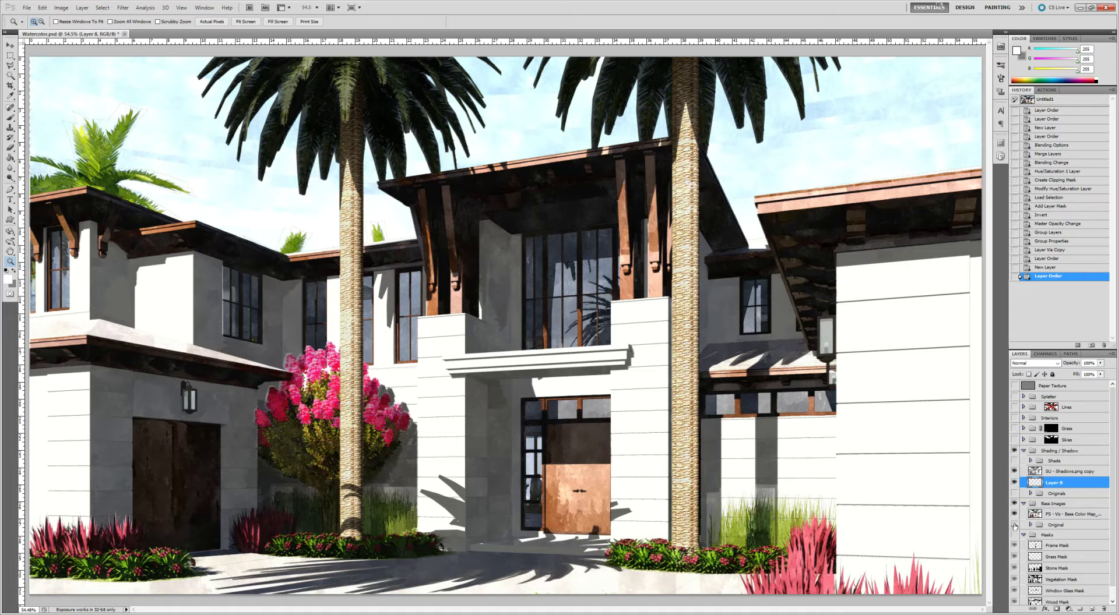
click(1014, 503)
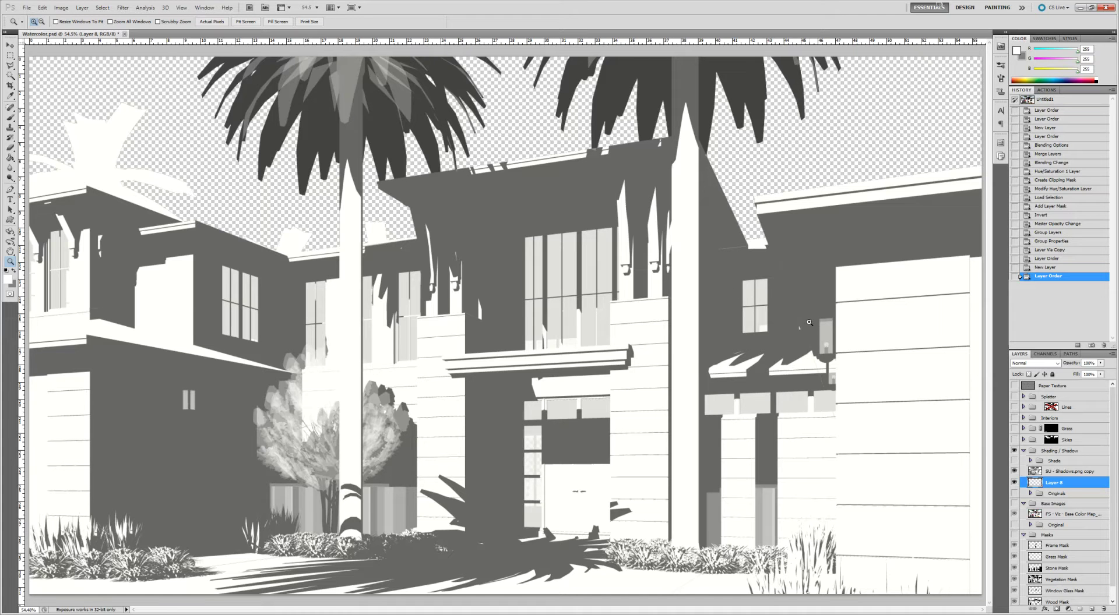
Drop out the white areas of the shadows copy by setting its Blend If white point for This Layer to 250.
click(1100, 473)
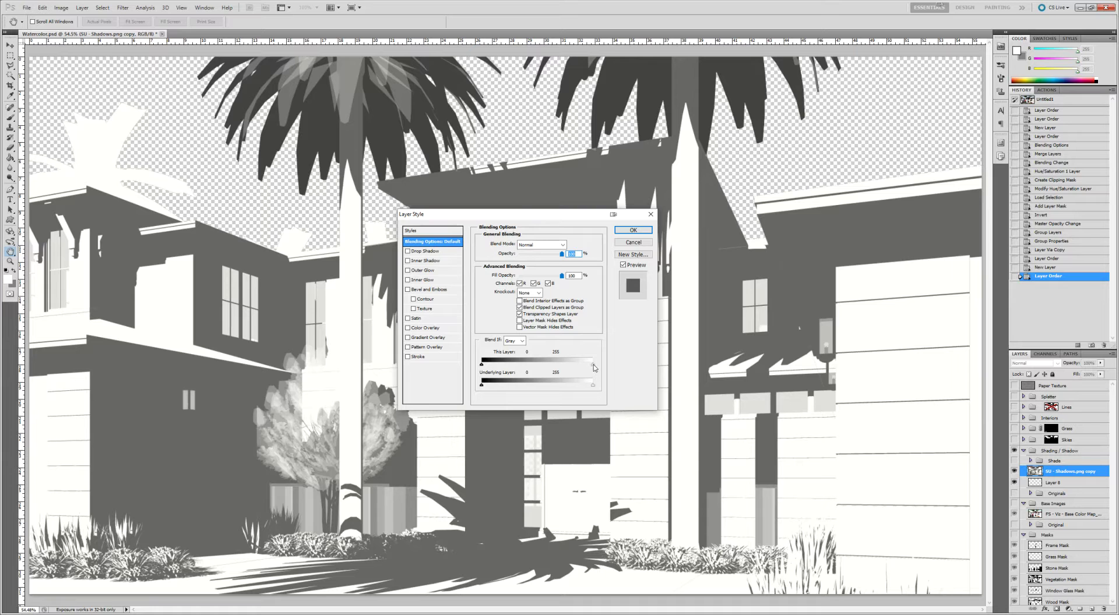
drag(593, 367, 592, 367)
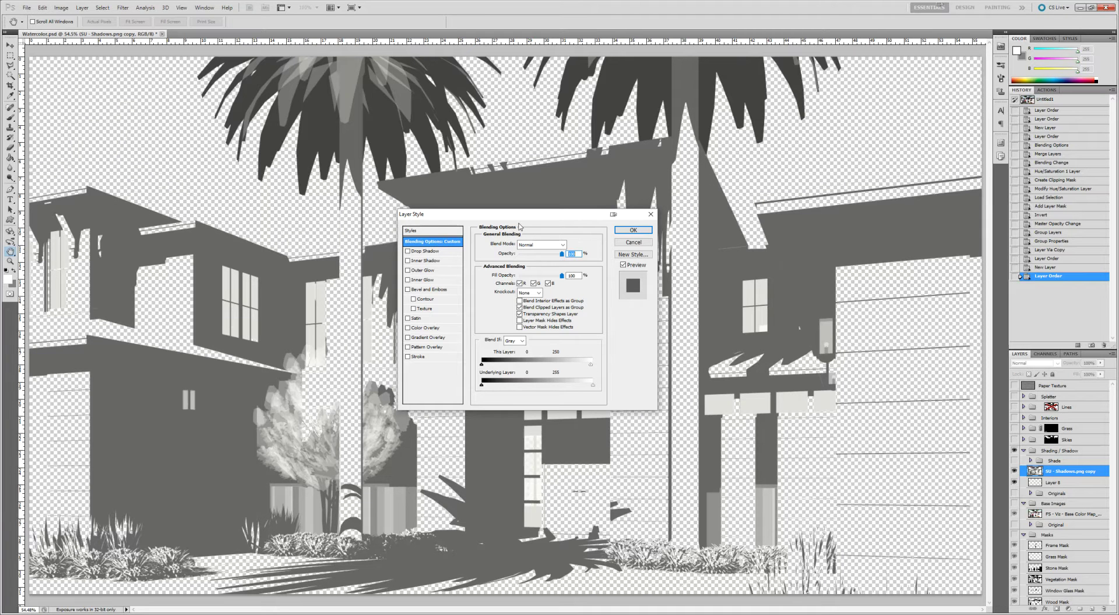
click(627, 230)
key(z)
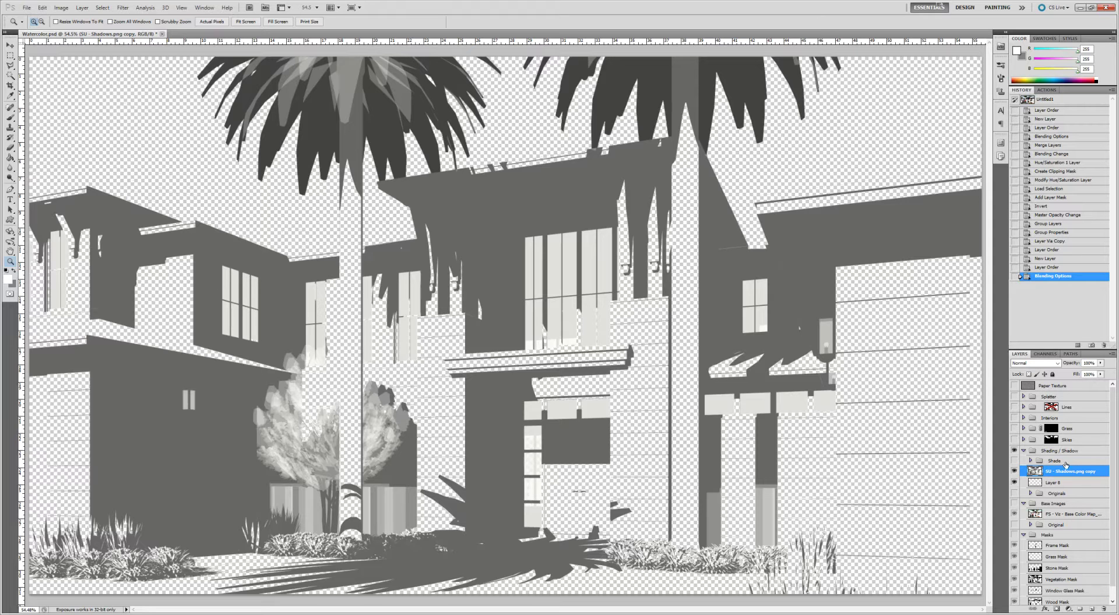
Merge the shadows copy with the empty layer beneath it.
shift+click(1068, 482)
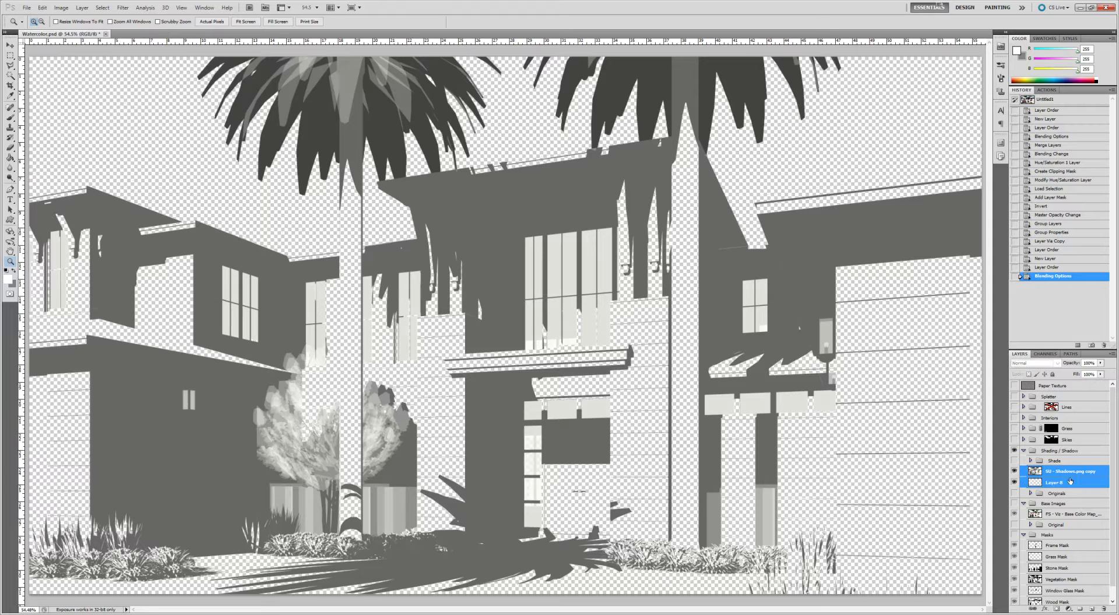
right_click(1070, 481)
click(1072, 459)
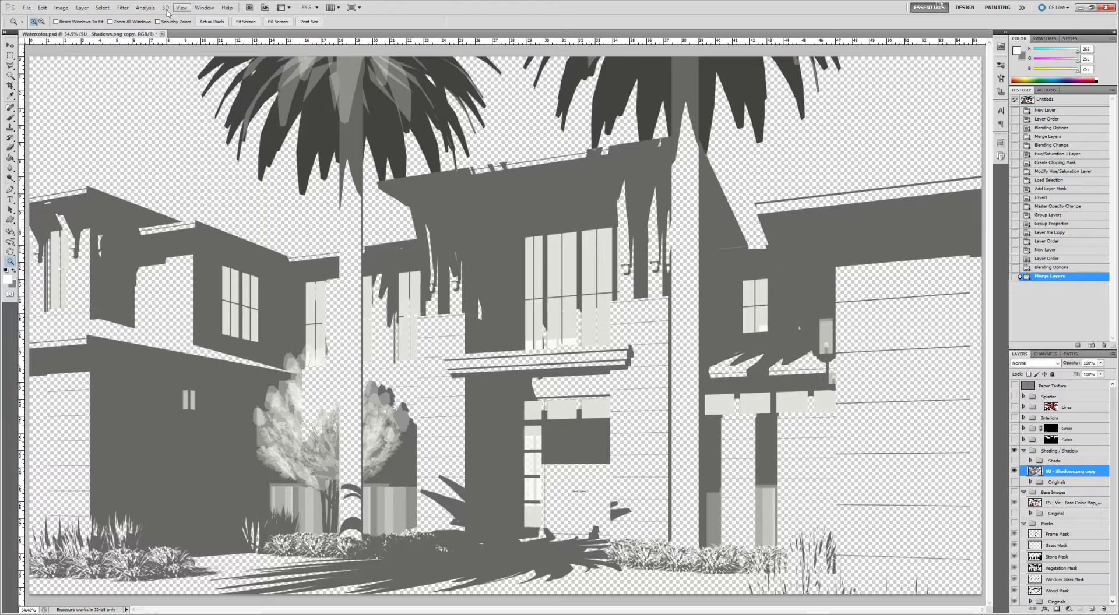
Add a Hue/Saturation adjustment layer named Shadow Coloring above the SU - Shadows.png copy and clip it to that layer.
click(80, 9)
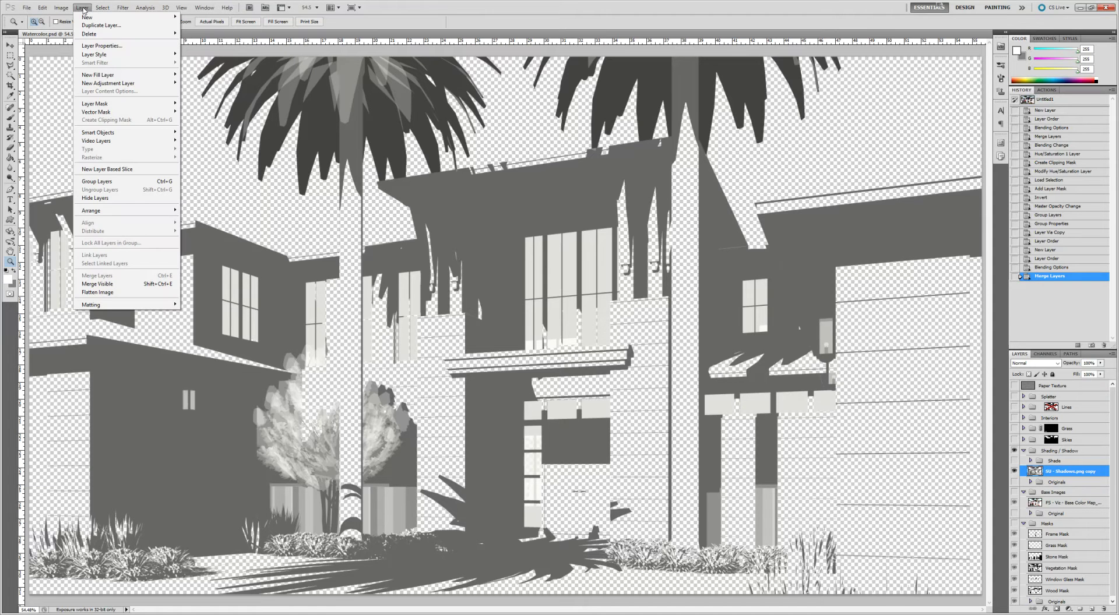
mouse_move(123, 78)
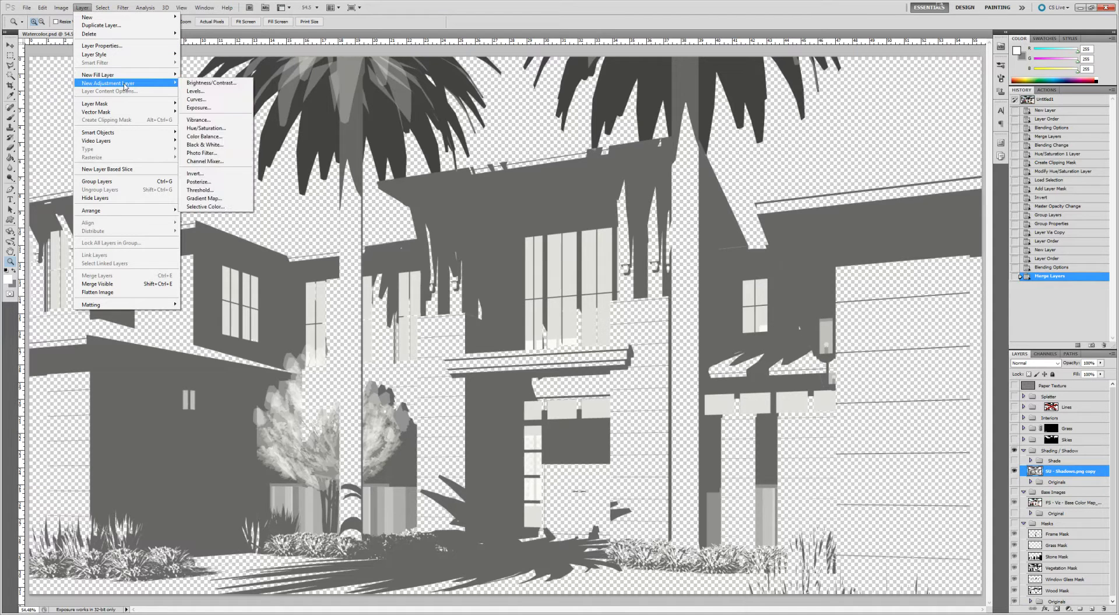
click(203, 129)
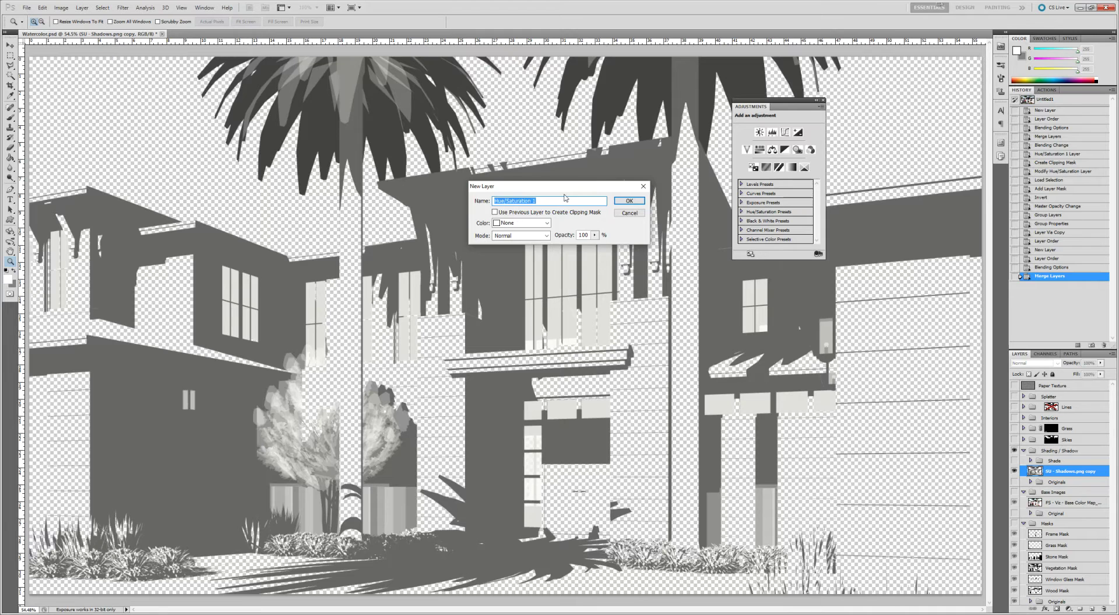
text(Shadow Coloring)
key(Return)
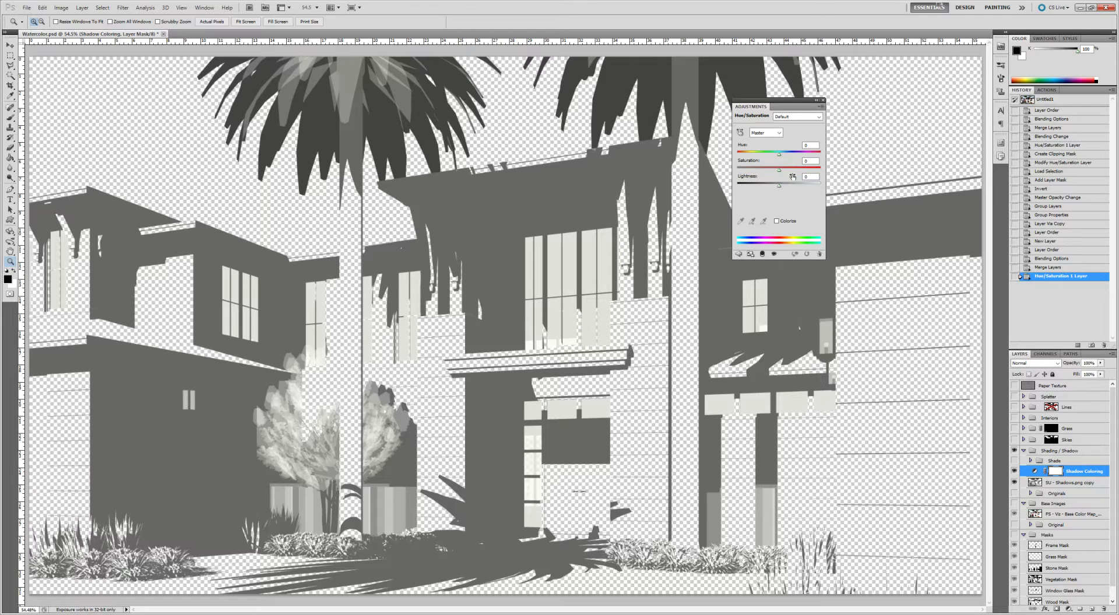
key(alt)
alt+click(1092, 476)
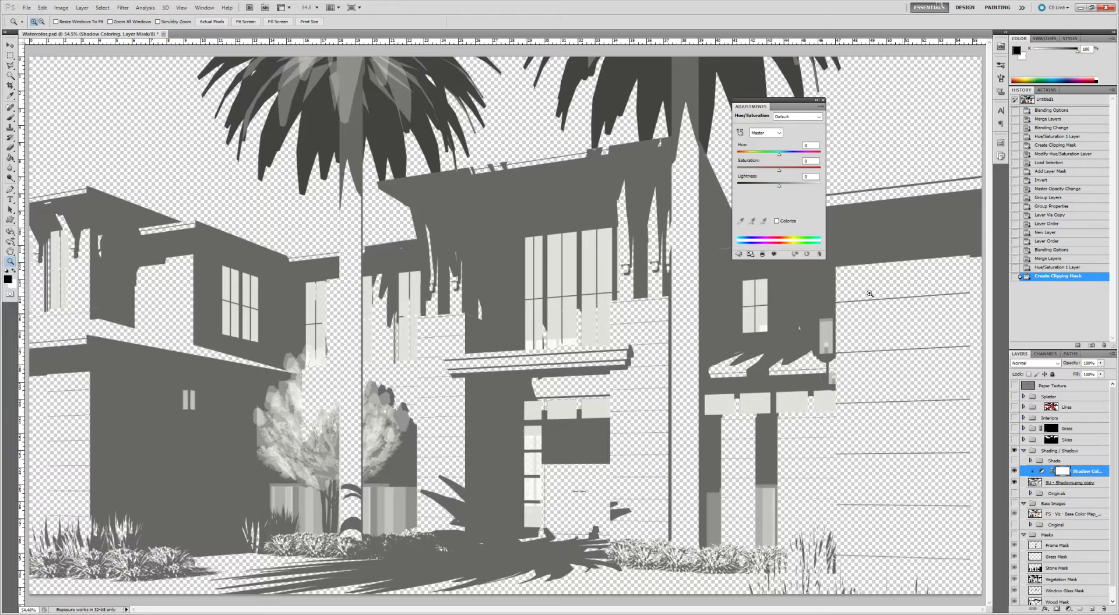
Colorize the shadows with hue 247, saturation 14 and lightness -38.
click(785, 224)
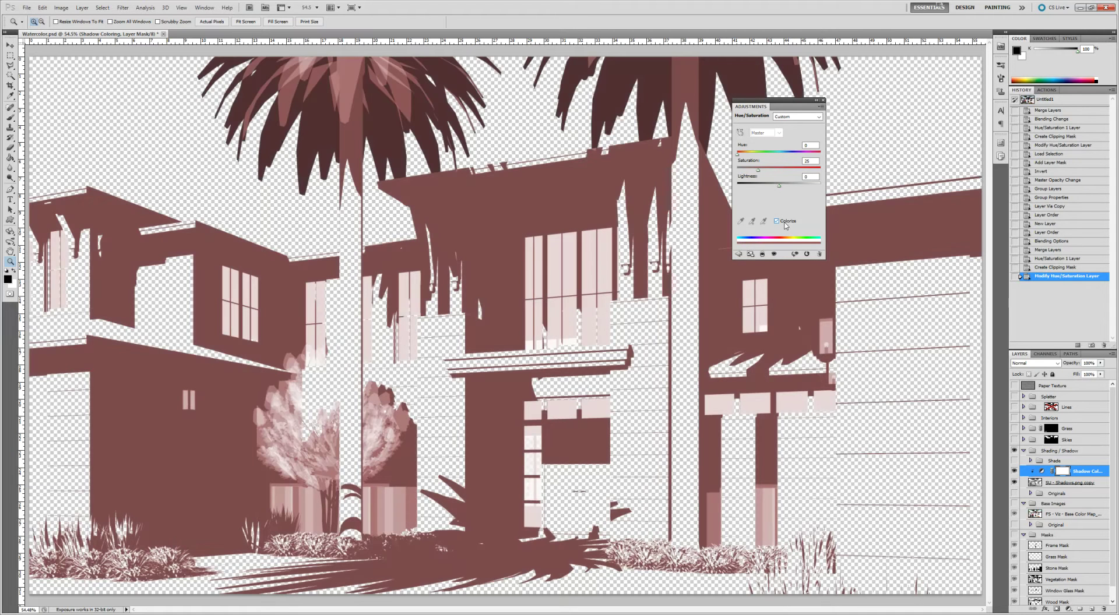
click(787, 153)
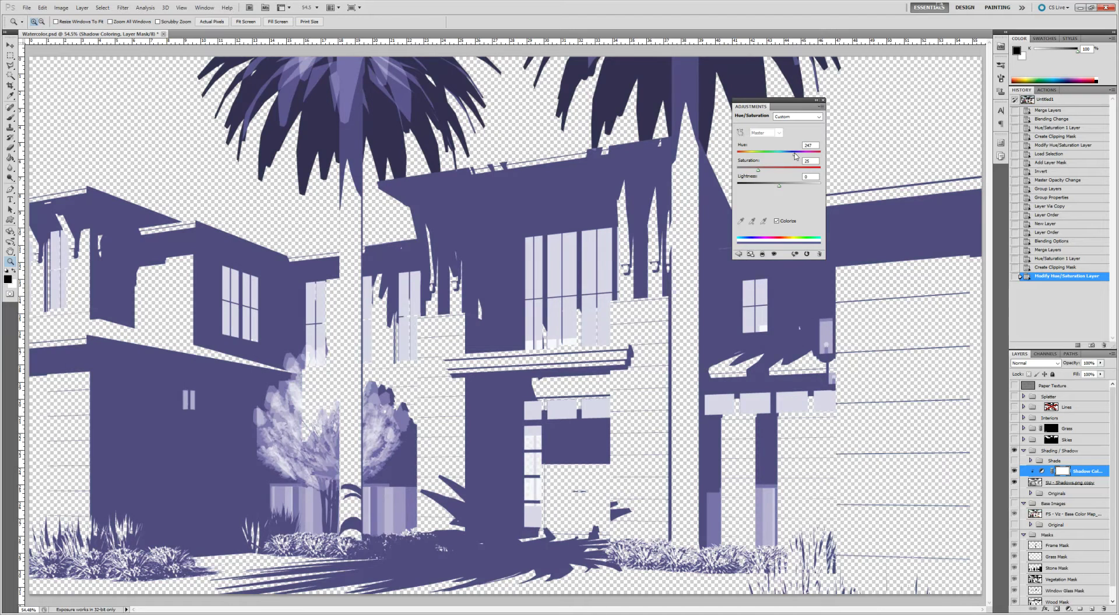
drag(778, 185, 748, 171)
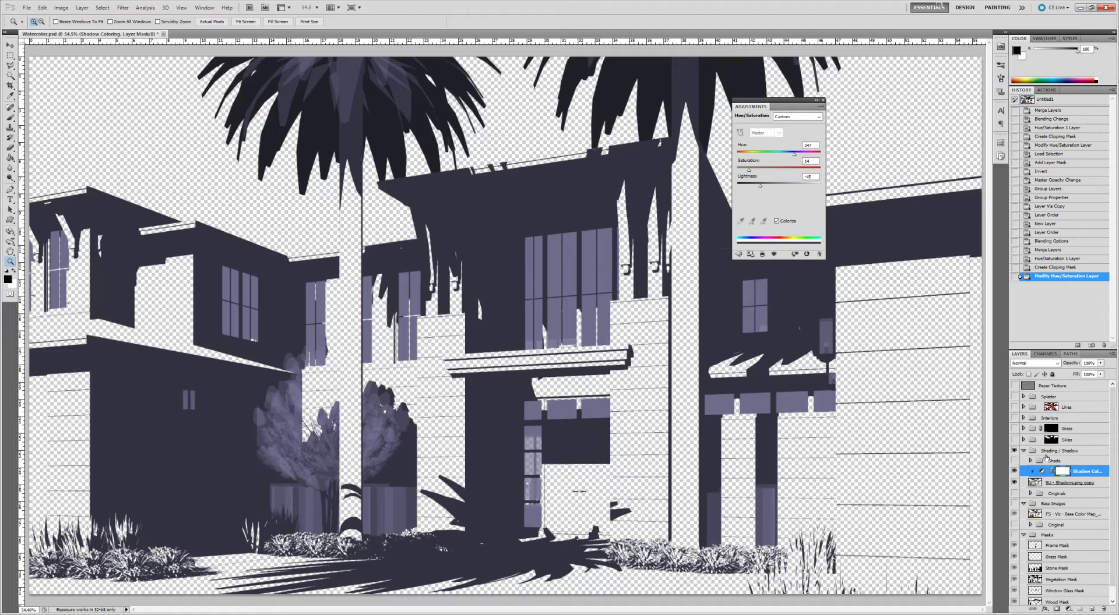
drag(760, 190, 809, 187)
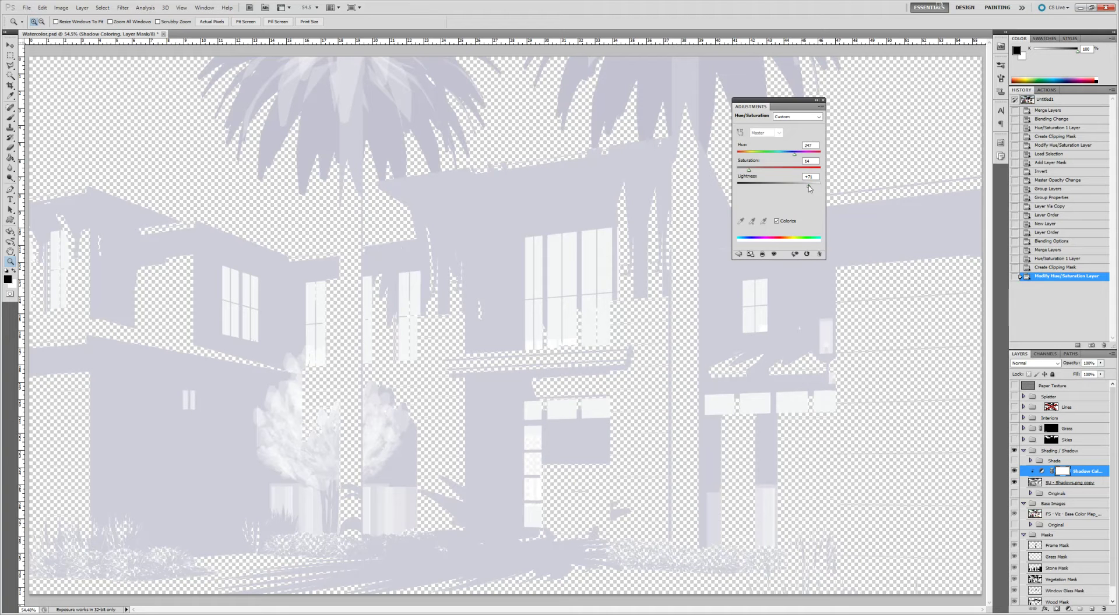
drag(809, 188, 763, 187)
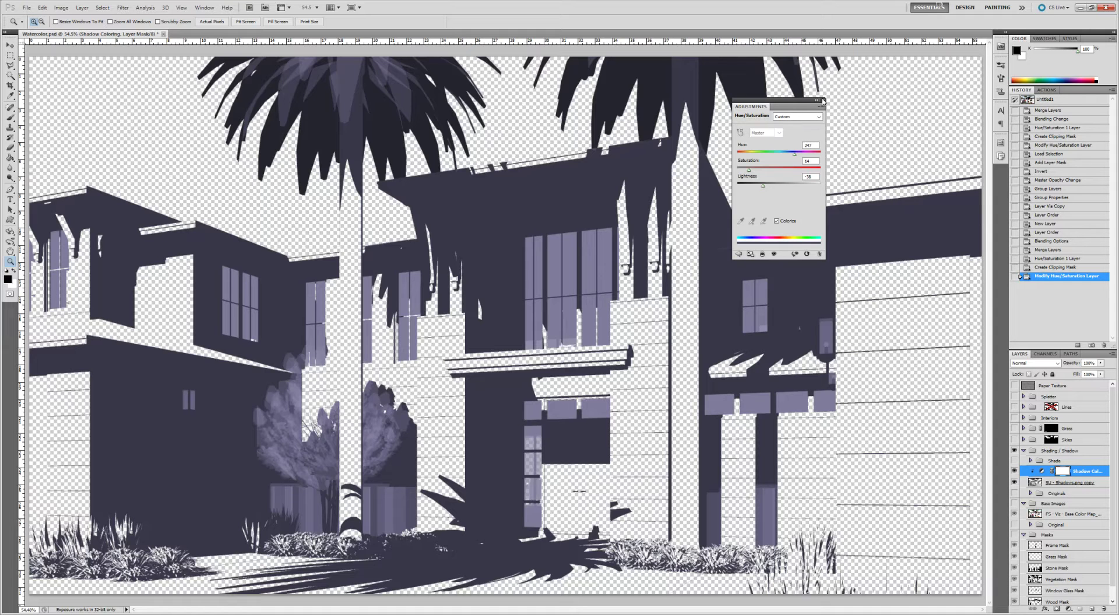
Group the Shadow Coloring and SU - Shadows.png copy layers and name the group Shadow.
click(1025, 473)
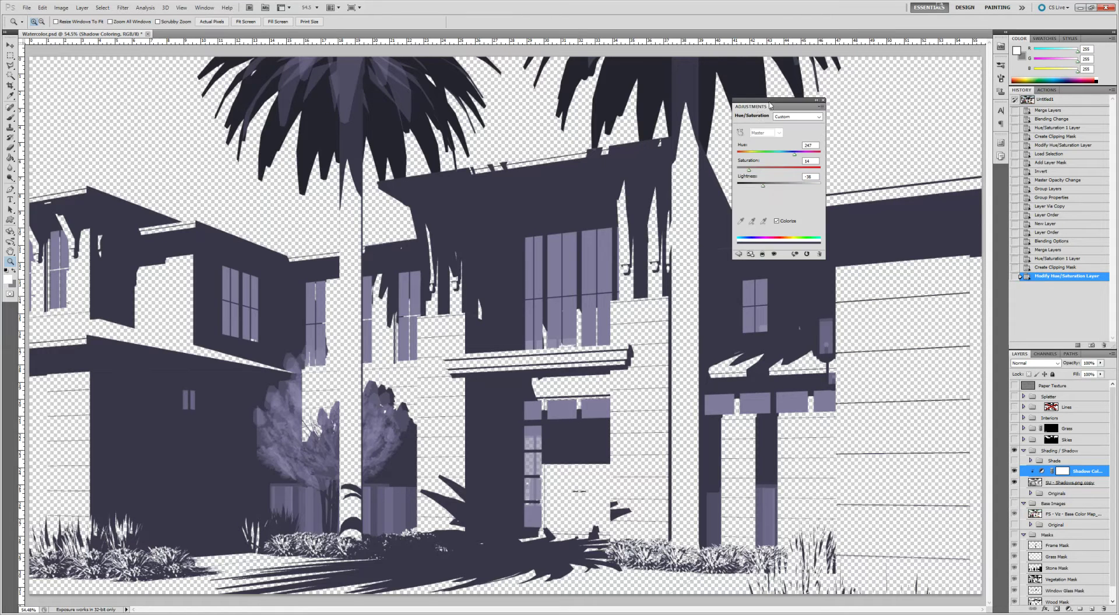
shift+click(1086, 484)
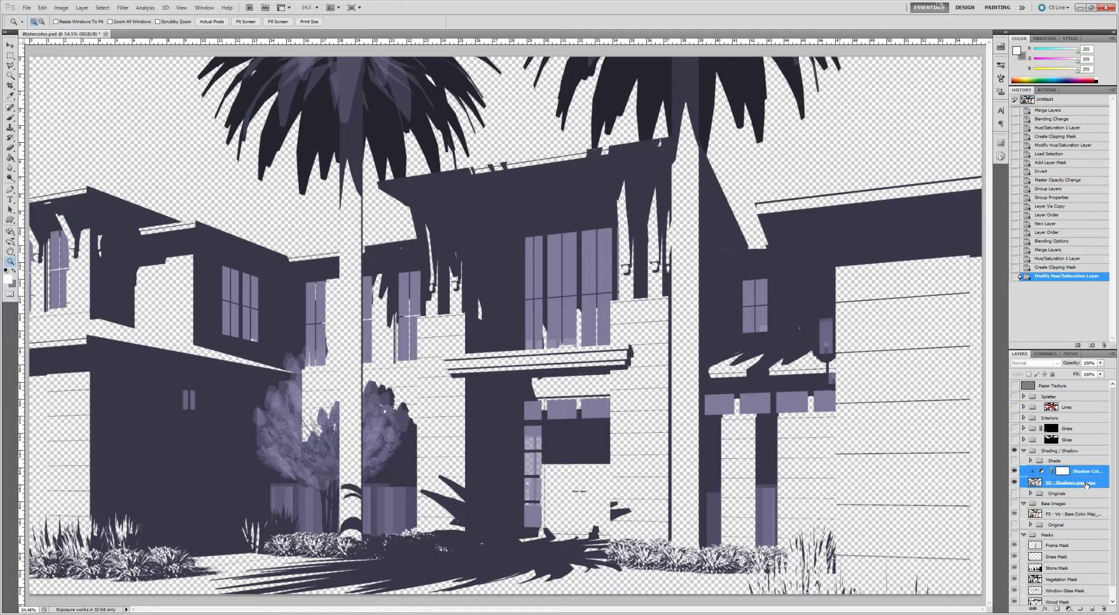
key(ctrl+g)
double_click(1056, 471)
text(Shadow)
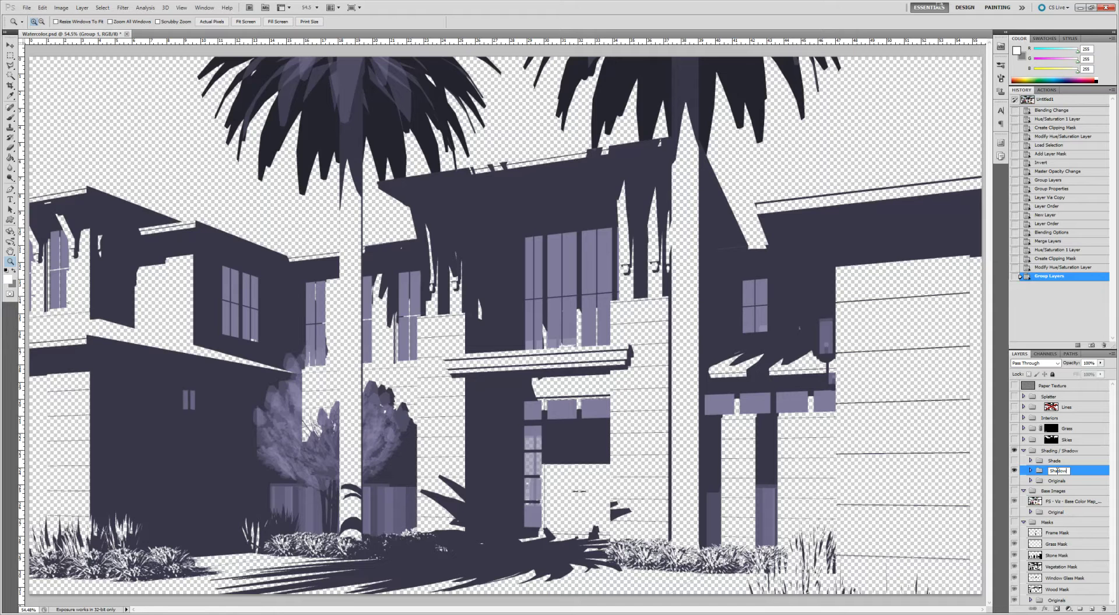
key(Return)
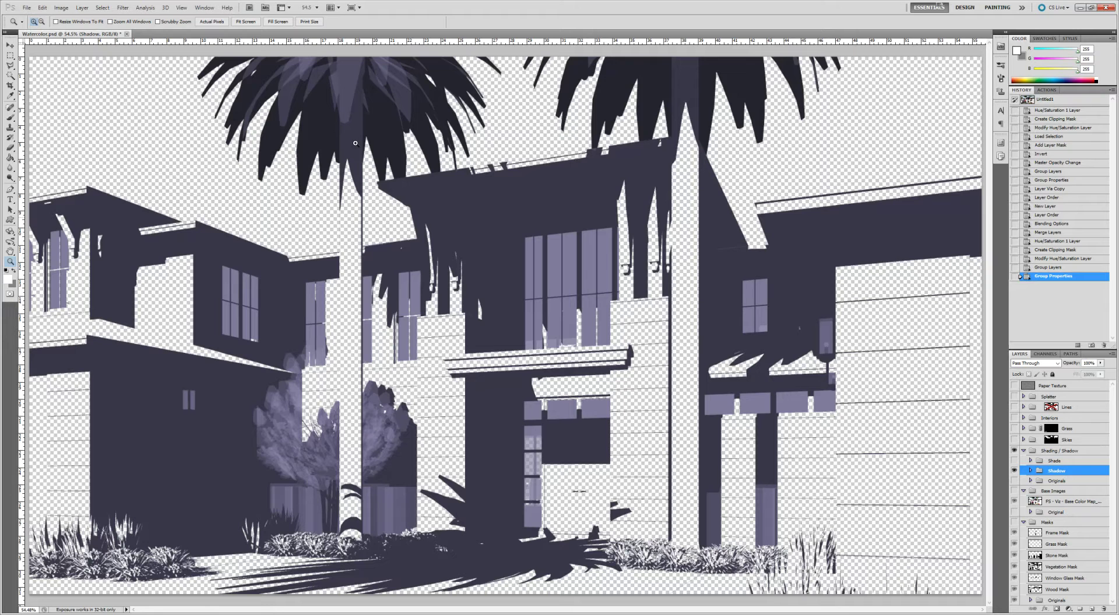
Show the Base Images group and compare the rendering with the Shadow group hidden and shown.
click(1014, 491)
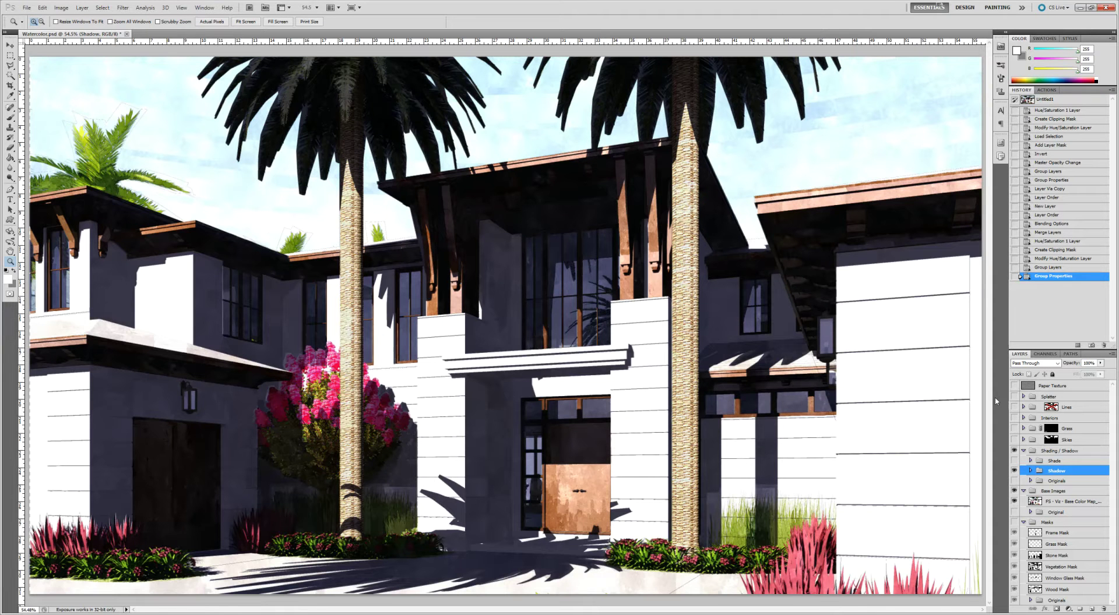
click(1014, 471)
click(1014, 470)
Try lowering the Shadow group's opacity to 40%.
click(1100, 363)
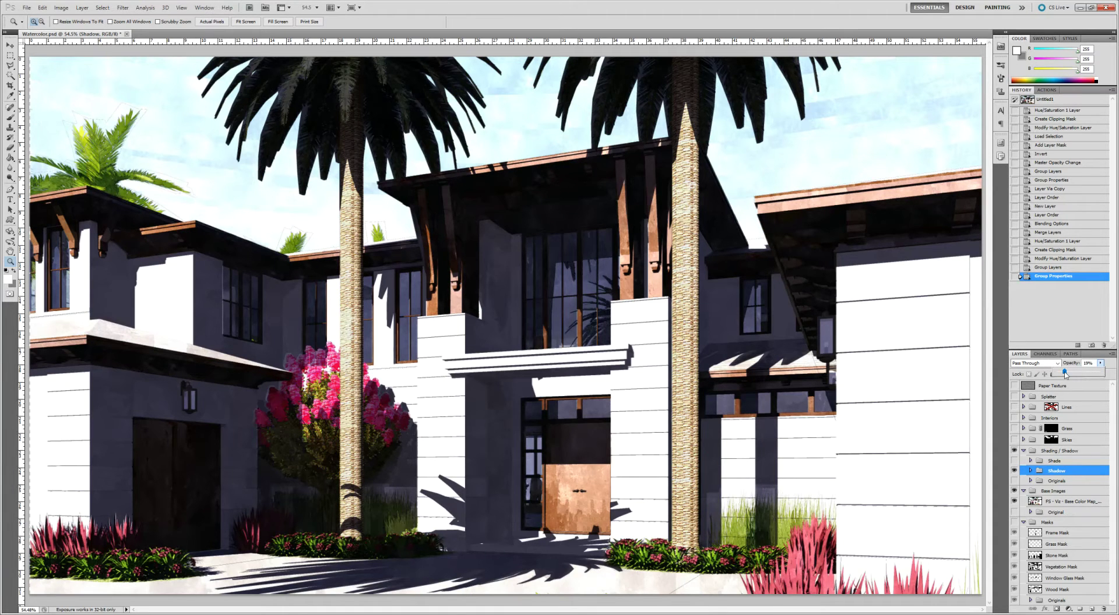
click(1065, 374)
drag(1065, 373, 1075, 375)
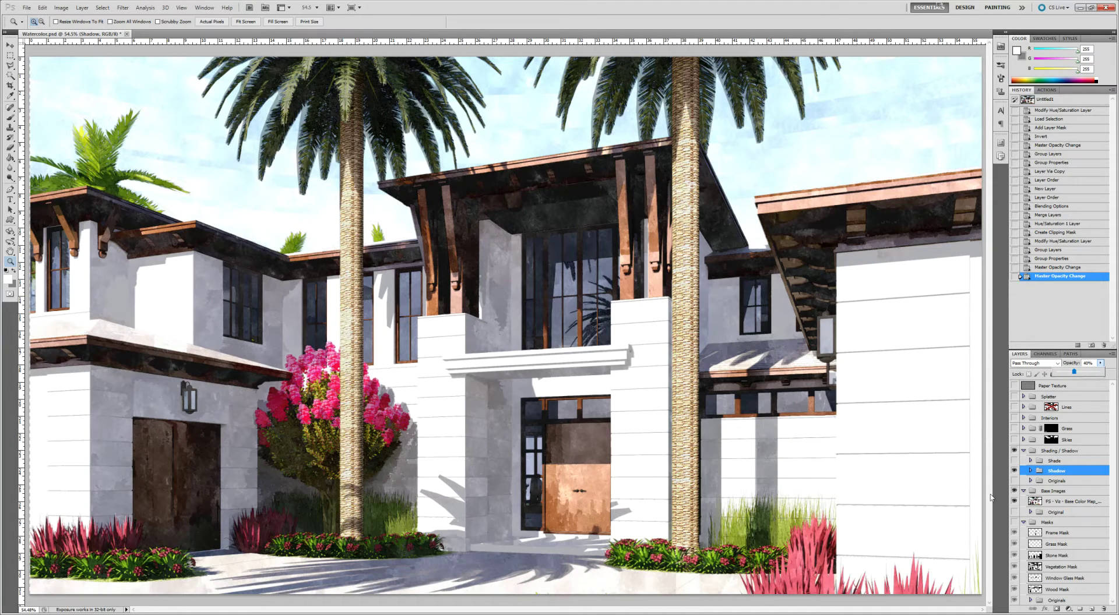
Compare the house rendering with the Shadow group toggled off and on at its reduced opacity.
click(1014, 471)
click(1014, 471)
click(1014, 471)
click(1015, 471)
click(1014, 471)
click(1014, 471)
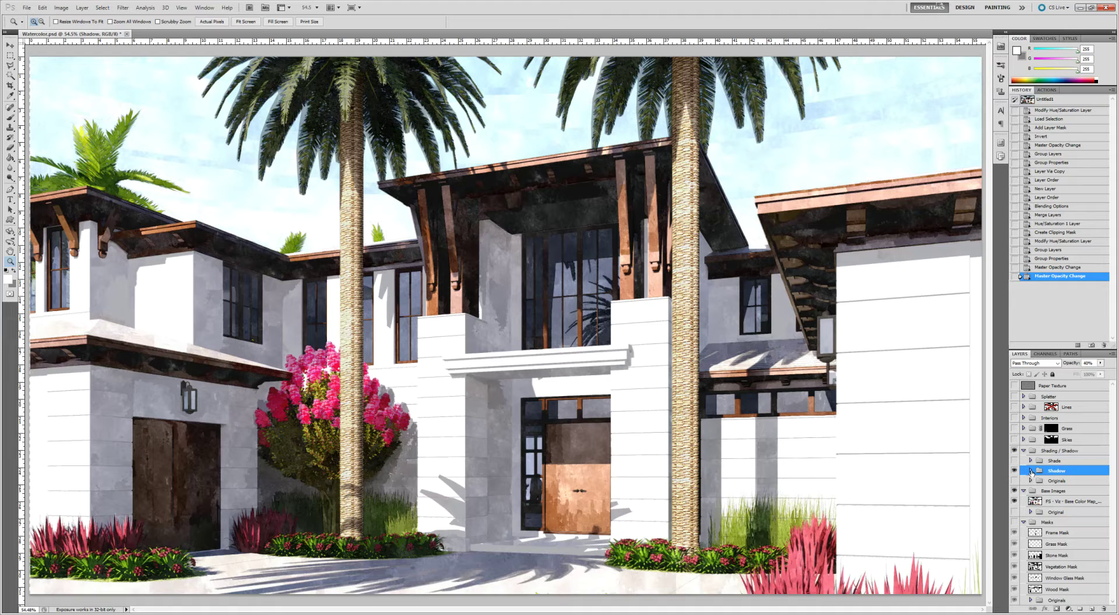
click(1030, 471)
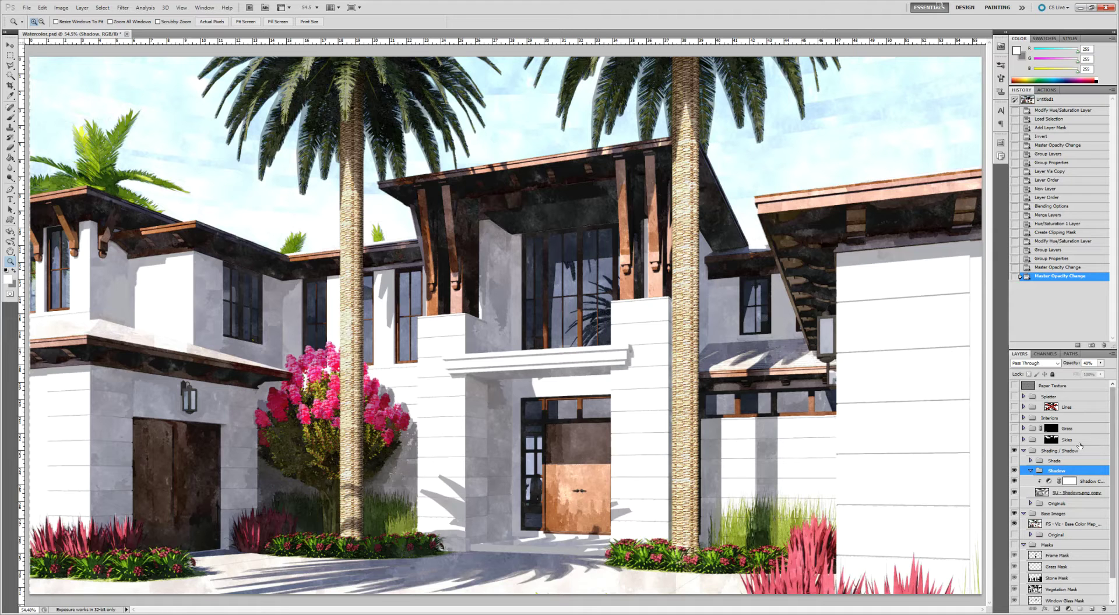
click(1044, 494)
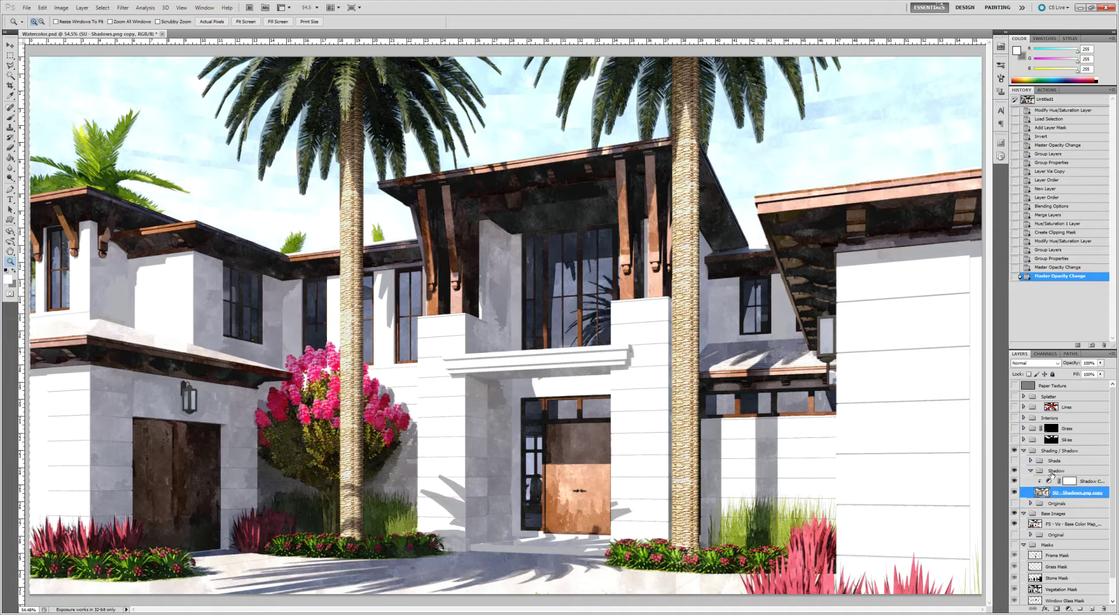
click(1029, 472)
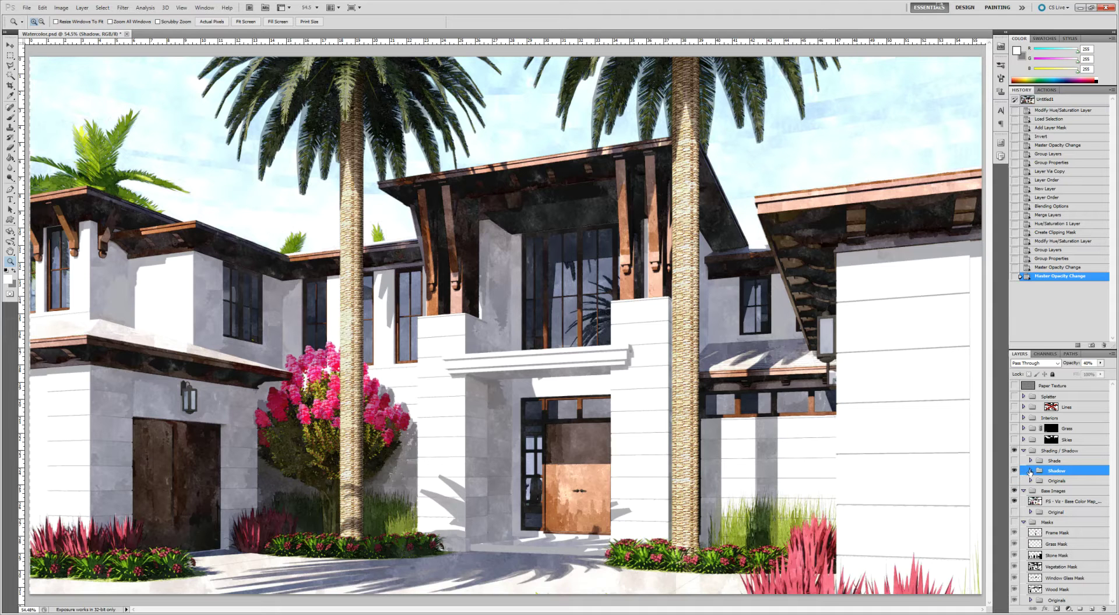
click(1030, 472)
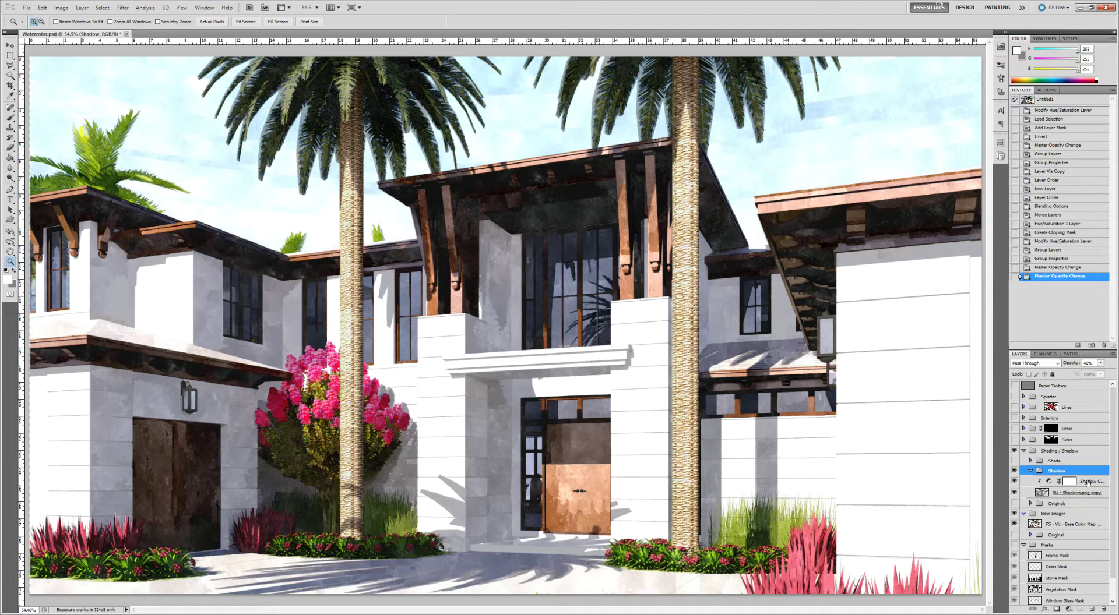
click(1085, 483)
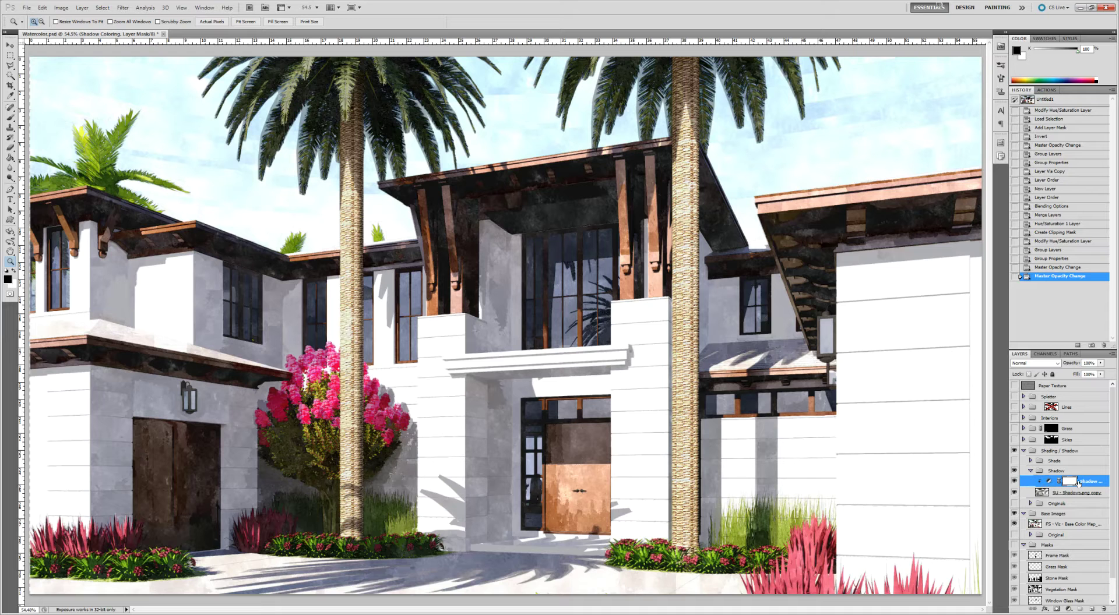
drag(1074, 481, 1081, 472)
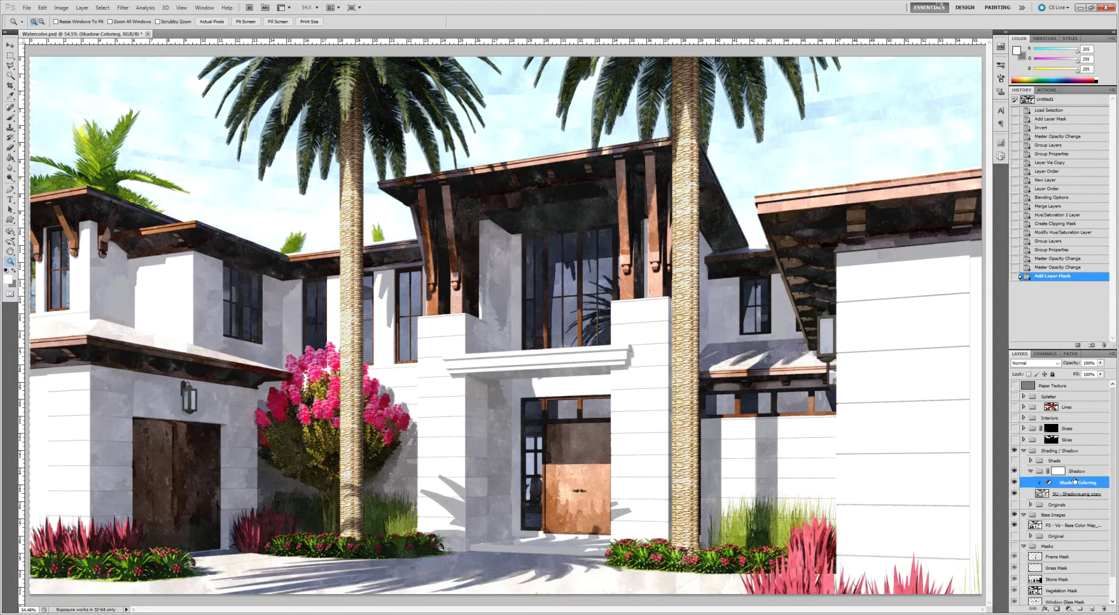
drag(1050, 483, 1058, 496)
click(1058, 259)
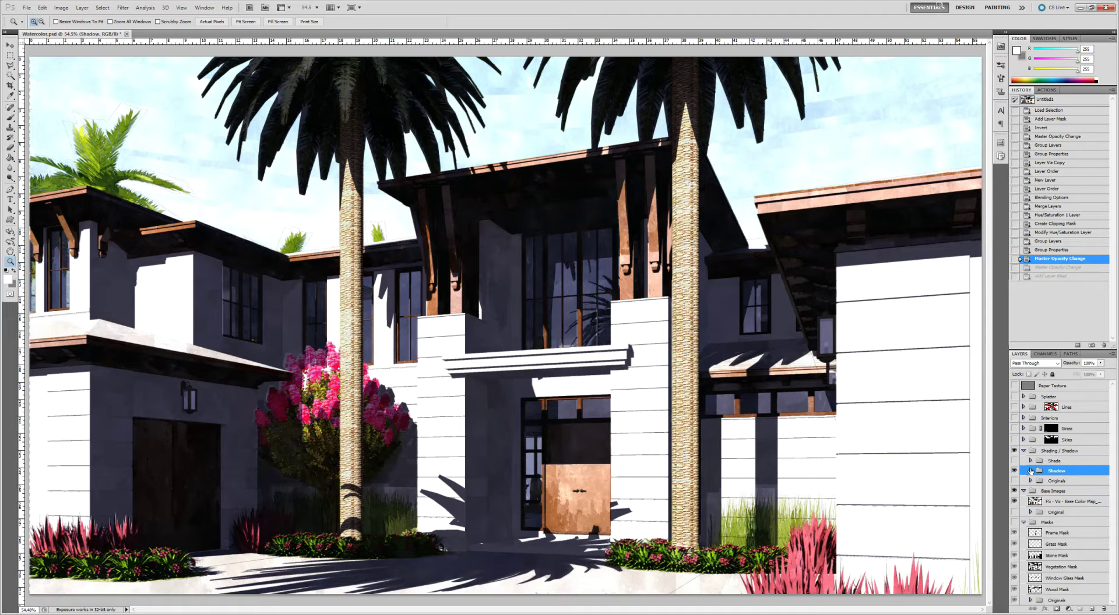
click(1031, 471)
drag(1047, 482, 1059, 473)
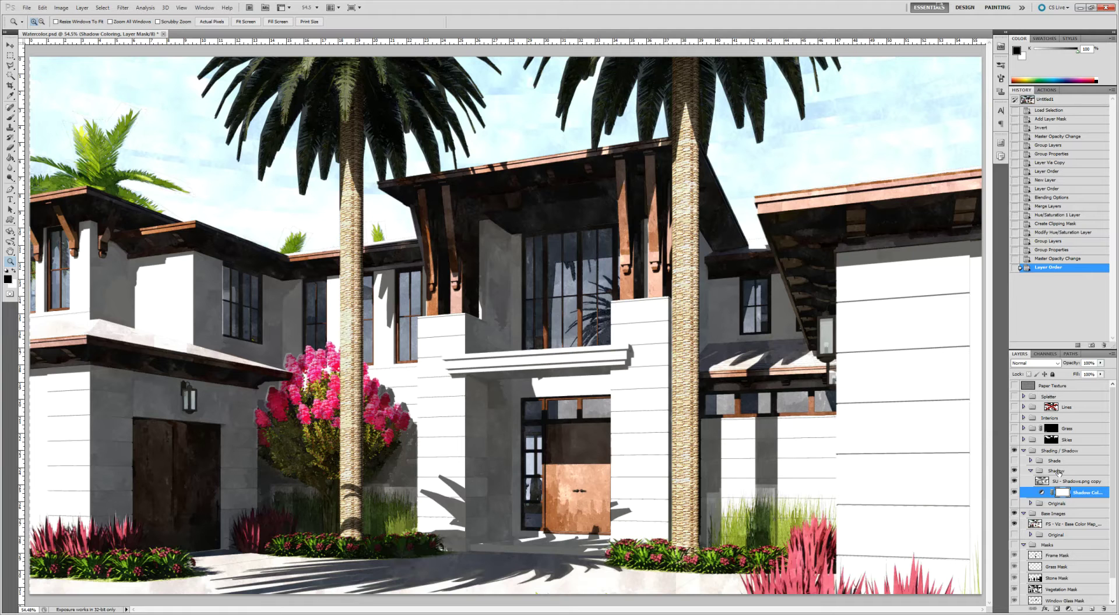
click(1052, 260)
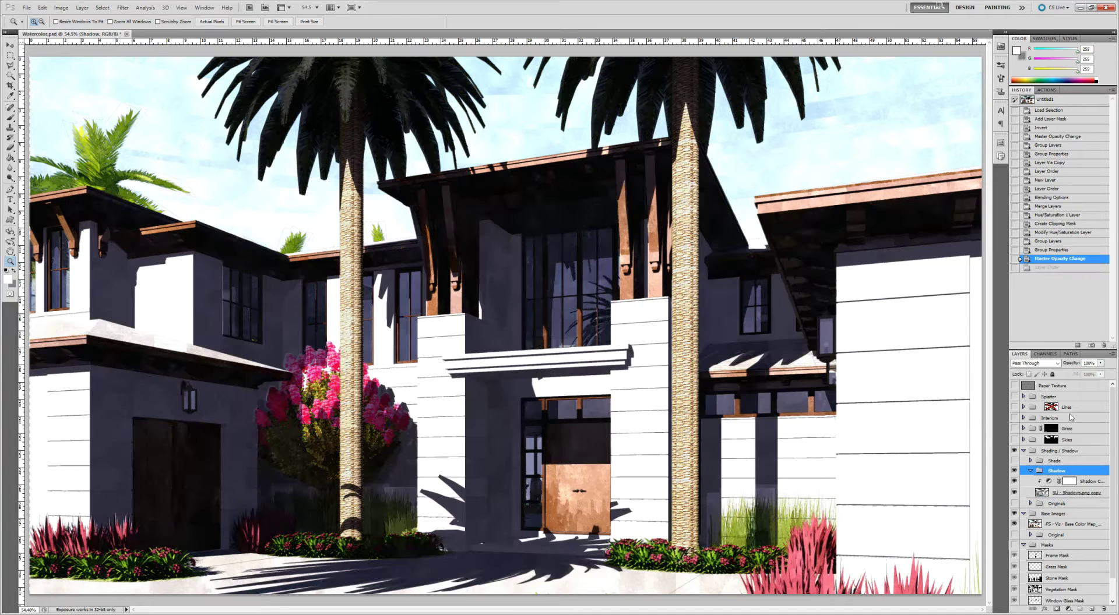
Duplicate the SU - Shadows.png copy layer inside the Shadow group and hide the duplicate.
click(1046, 495)
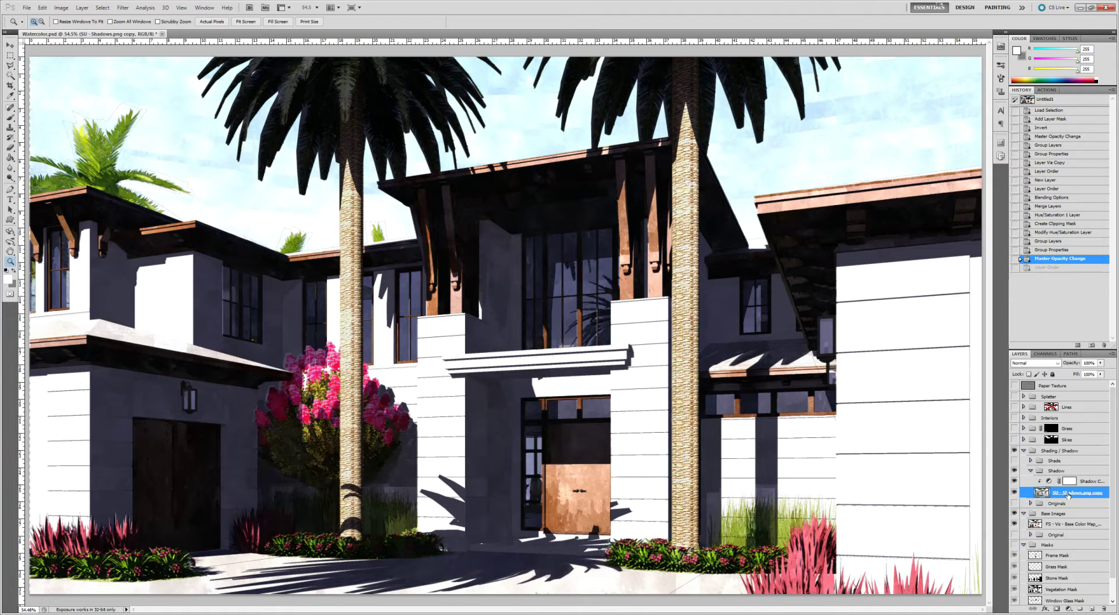
key(ctrl+j)
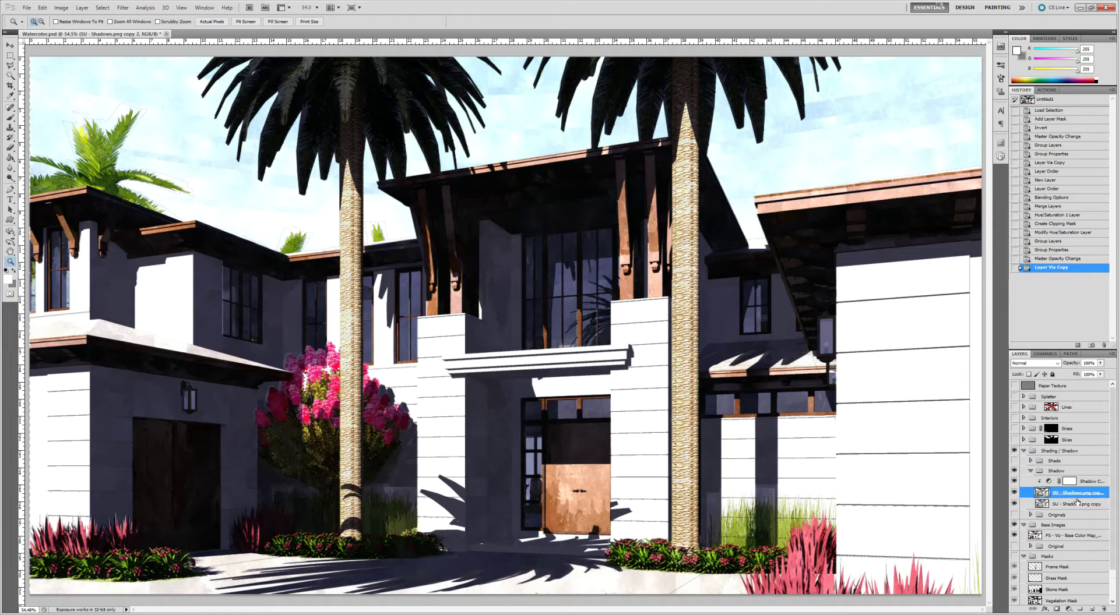
click(1014, 484)
click(1014, 483)
click(1014, 484)
click(1014, 484)
click(1014, 493)
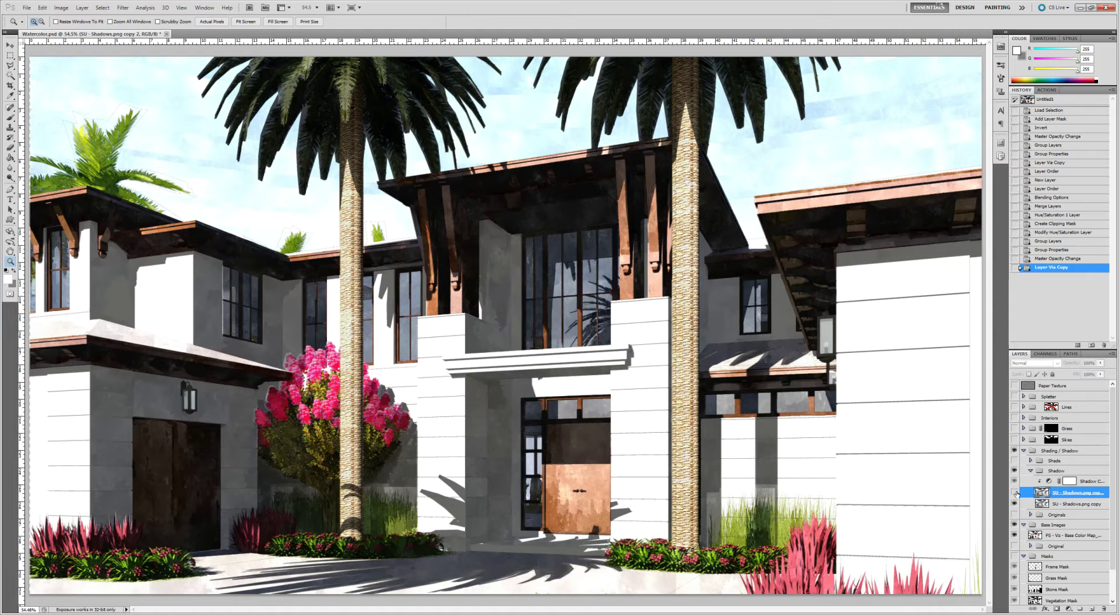
Hide the Base Images group and apply a Gaussian Blur to the SU - Shadows.png copy layer.
click(1054, 504)
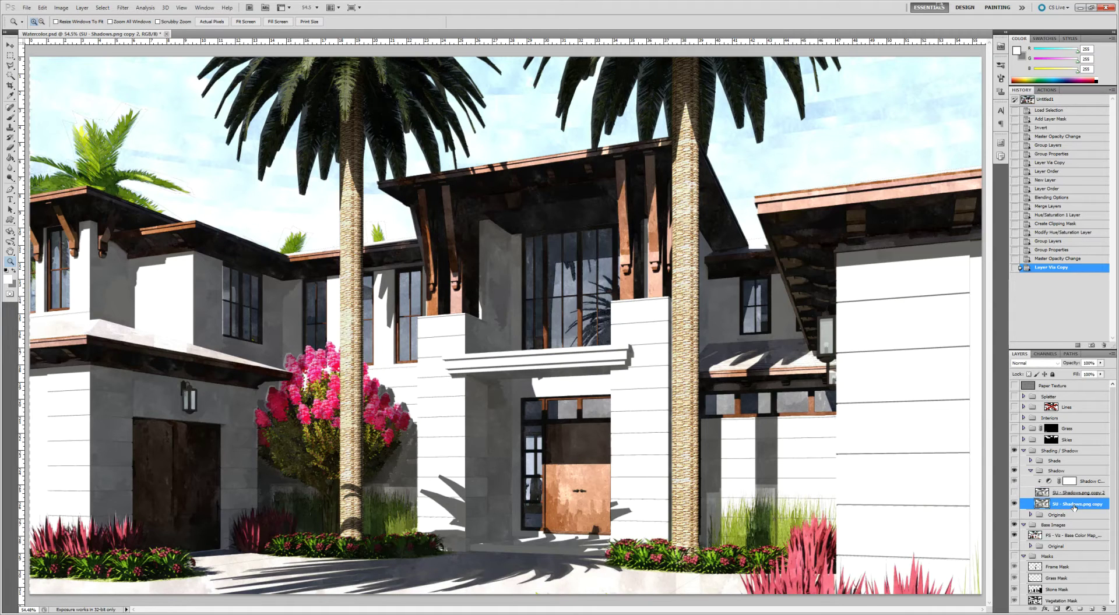
click(1014, 525)
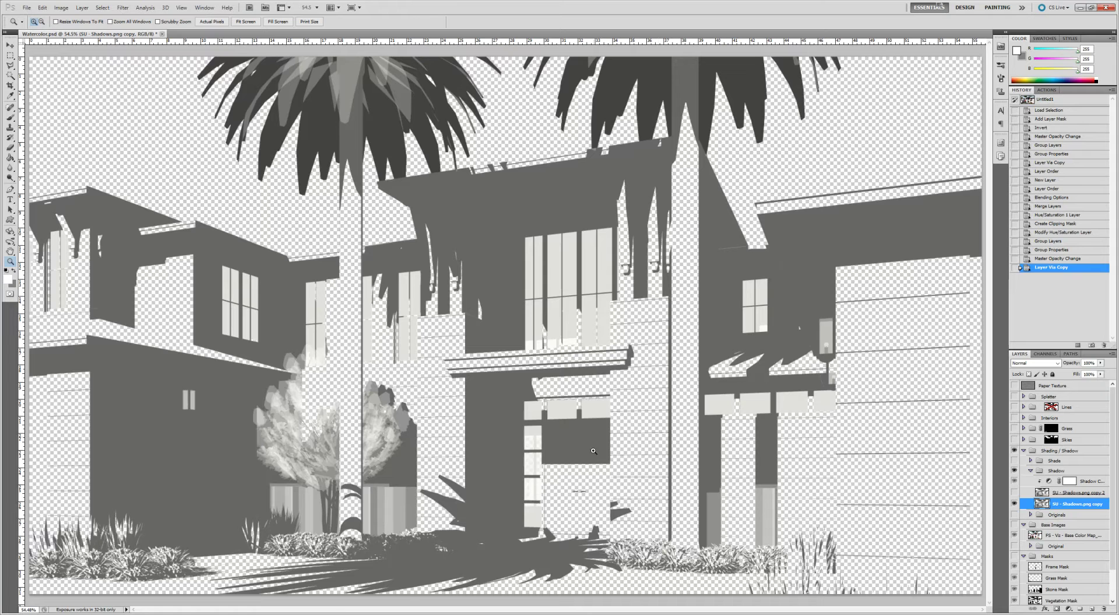
key(v)
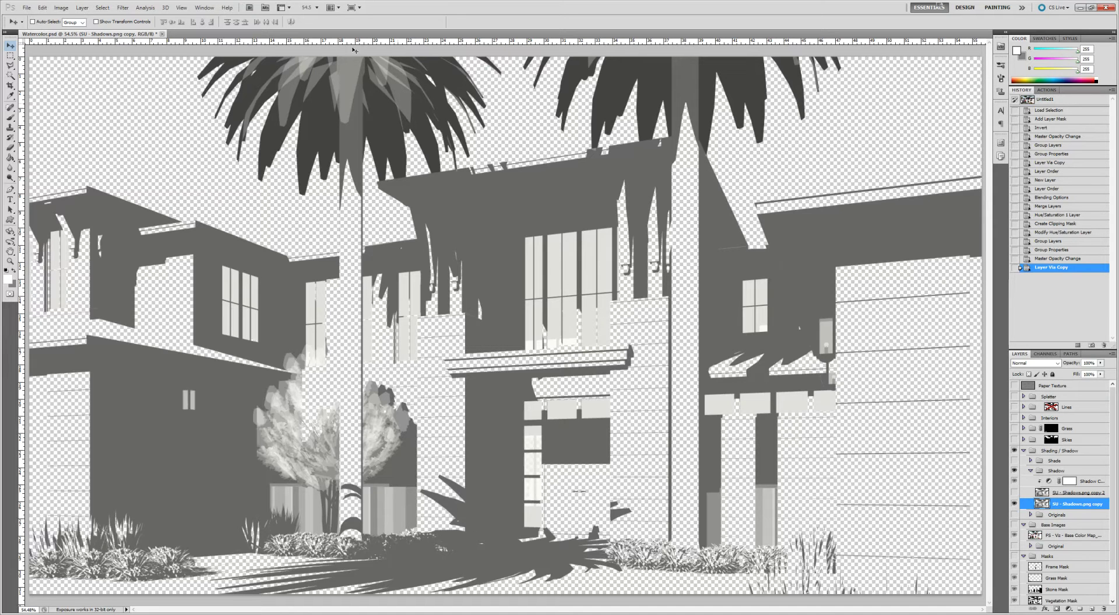
click(123, 7)
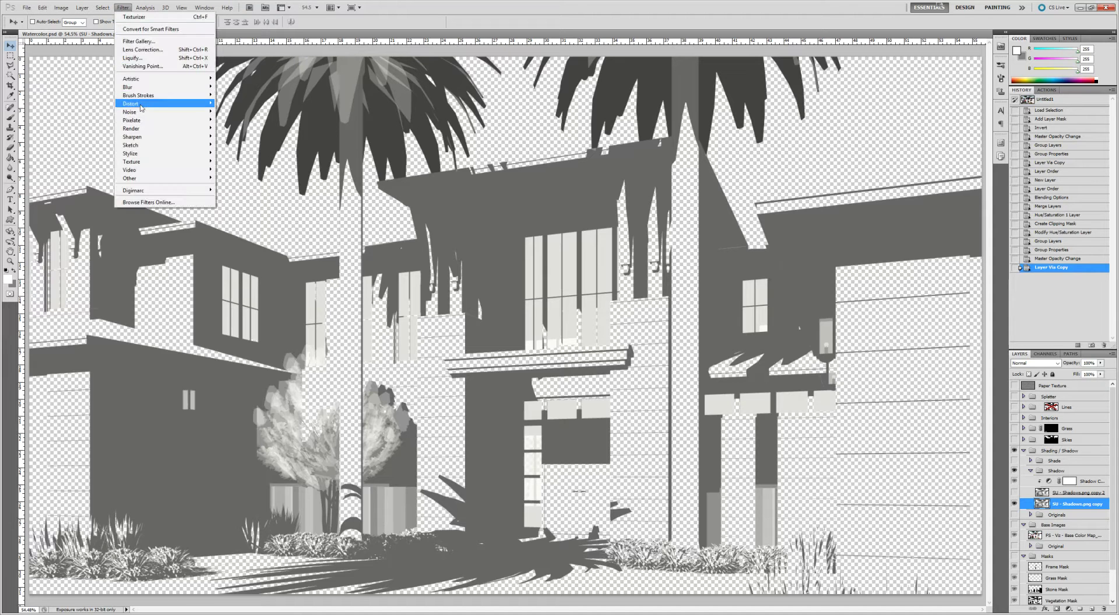
mouse_move(137, 91)
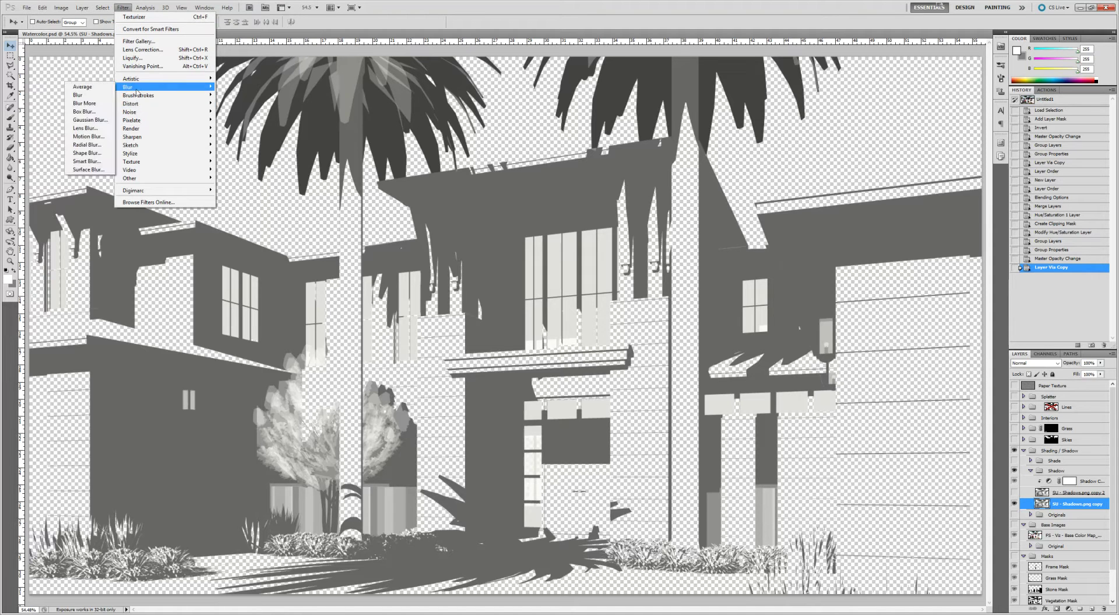
click(90, 119)
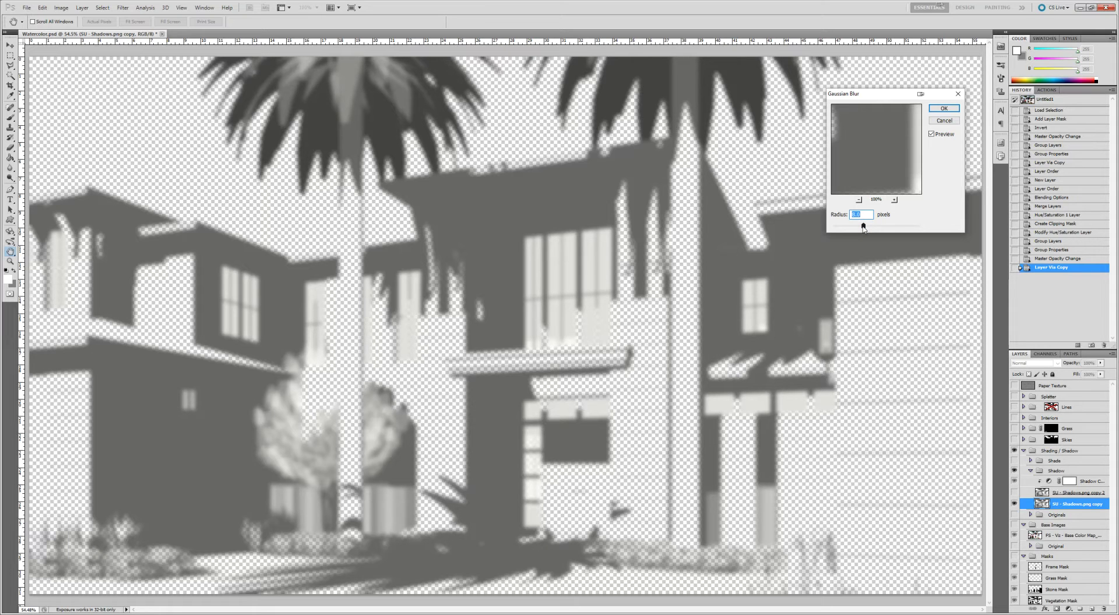
mouse_move(863, 228)
mouse_down()
mouse_move(838, 228)
mouse_move(924, 234)
mouse_move(863, 229)
mouse_up()
click(943, 109)
Duplicate the Shadow Coloring adjustment layer and clip the duplicate directly above the blurred SU - Shadows.png copy layer.
click(1087, 482)
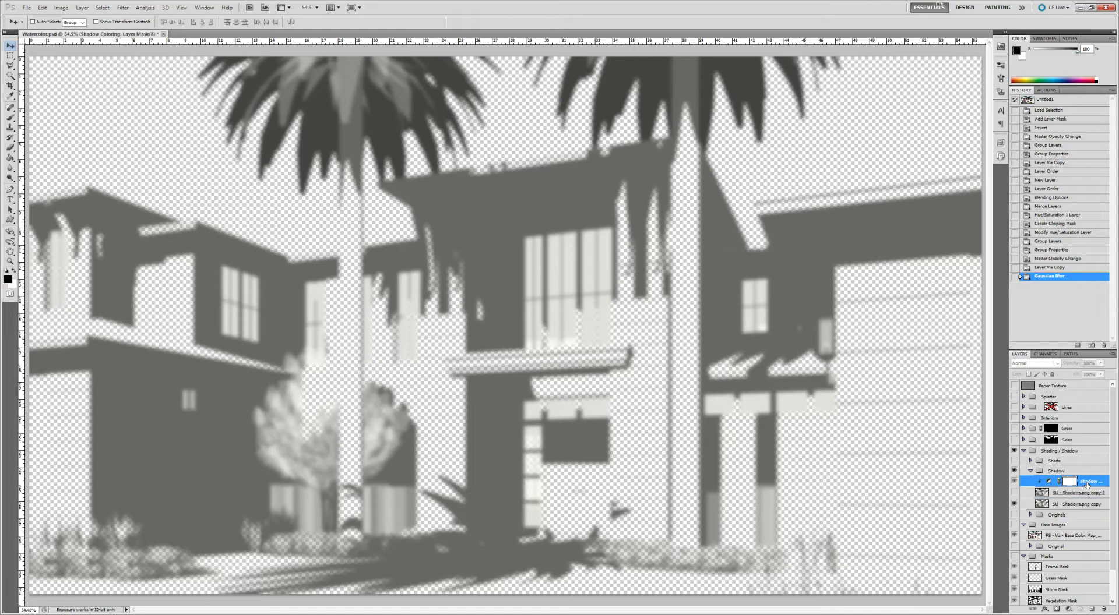
key(ctrl+g)
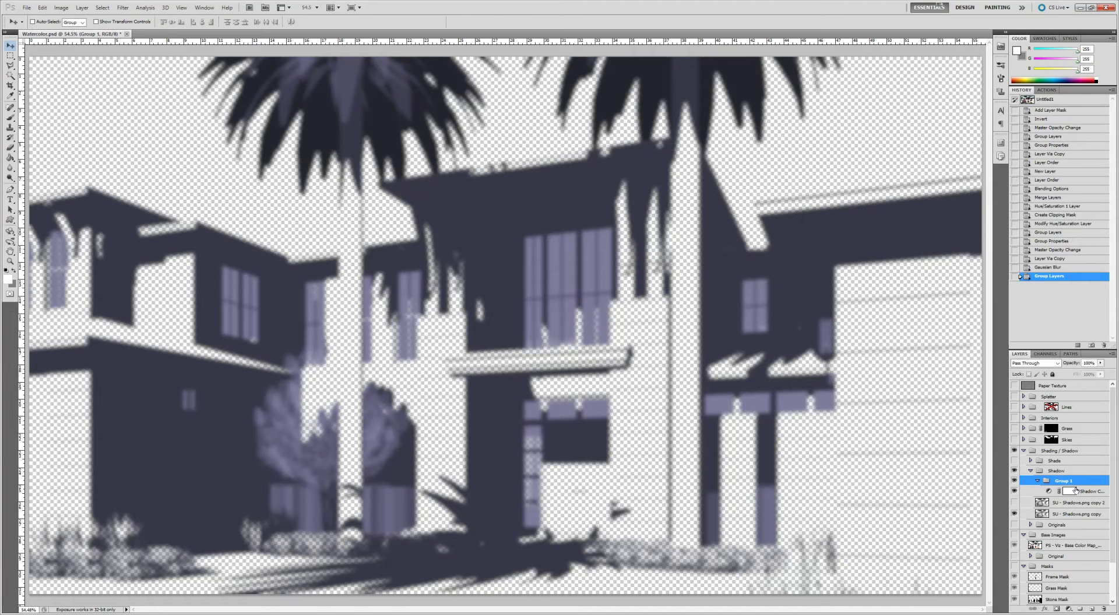
key(ctrl+z)
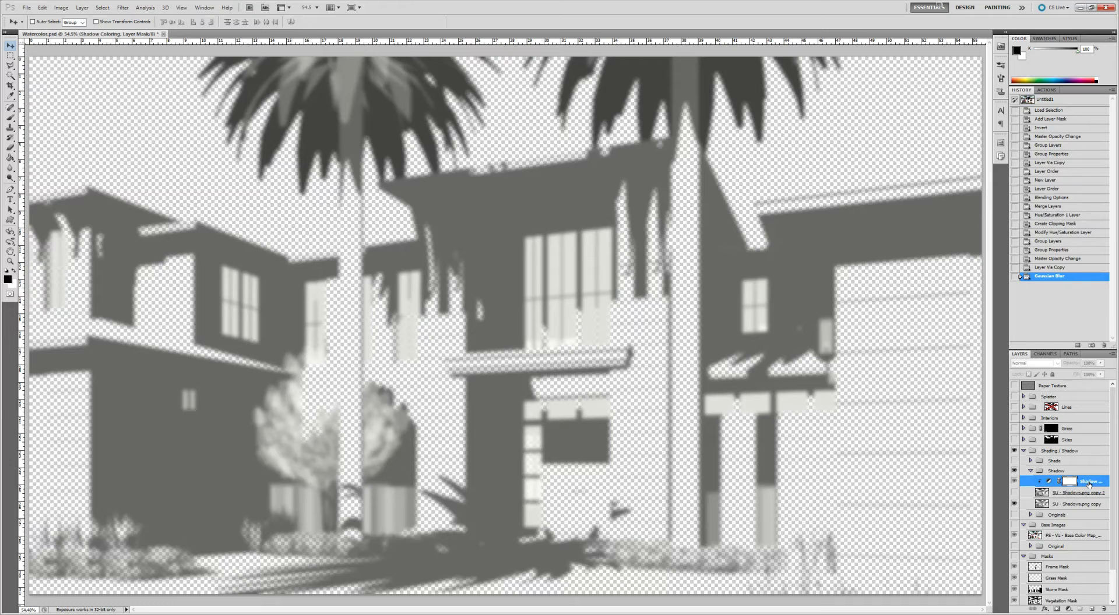
key(ctrl+j)
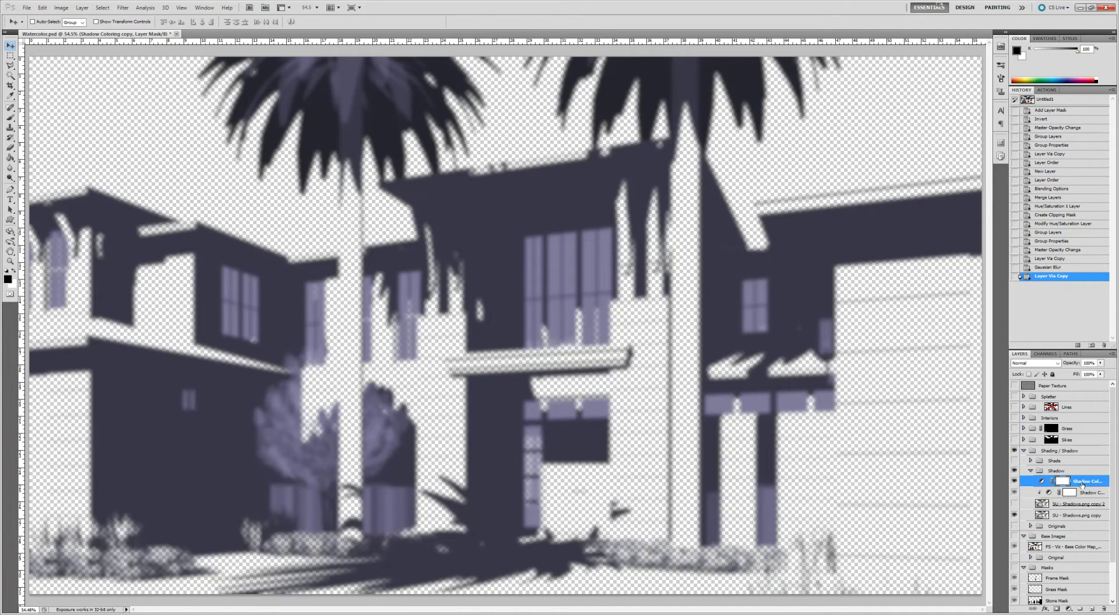
drag(1082, 482, 1082, 515)
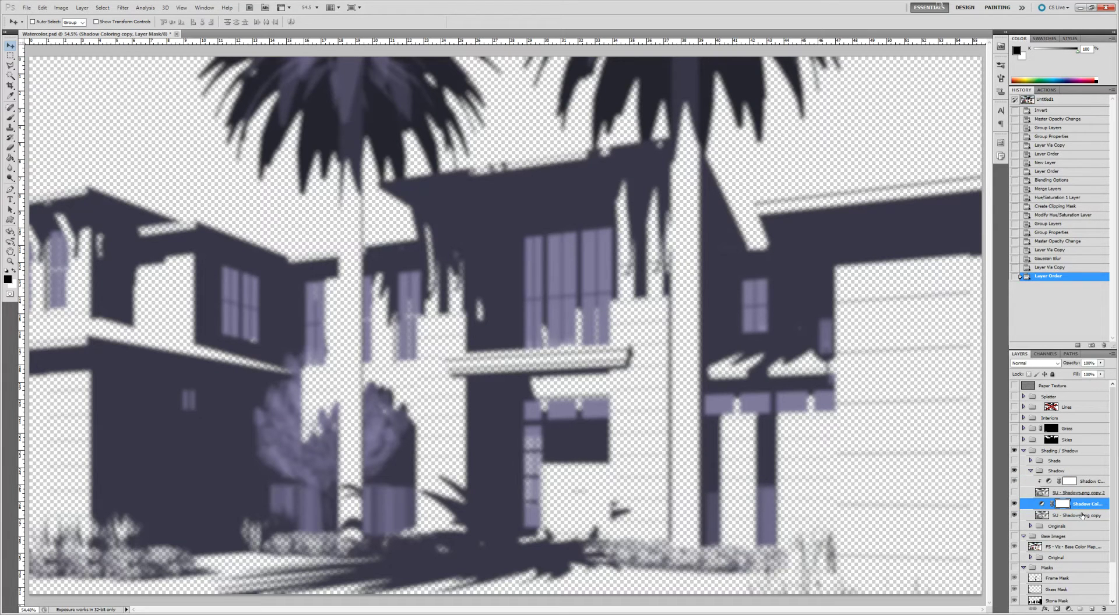
alt+click(1082, 513)
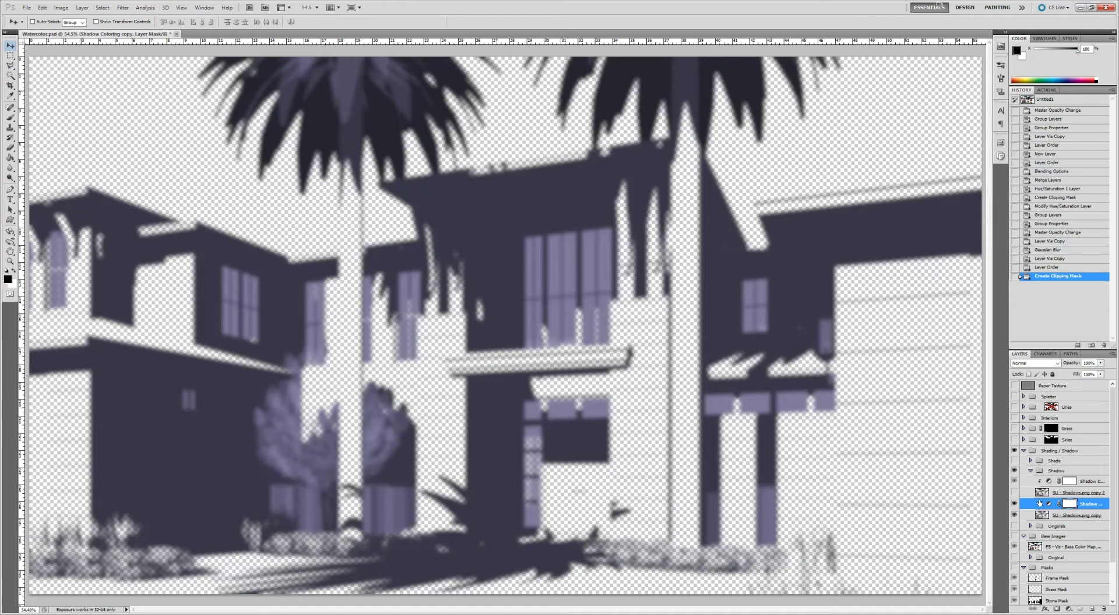
Group the original Shadow Coloring layer with SU - Shadows.png copy 2 and name the group Hard Shadows.
click(1086, 483)
shift+click(1086, 494)
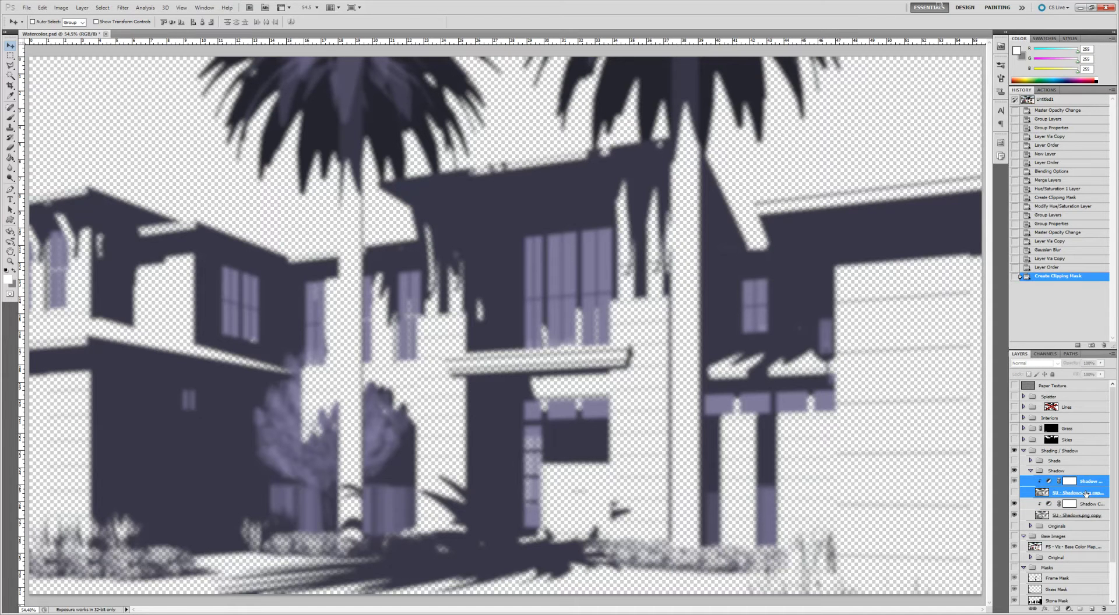
key(ctrl+g)
double_click(1065, 481)
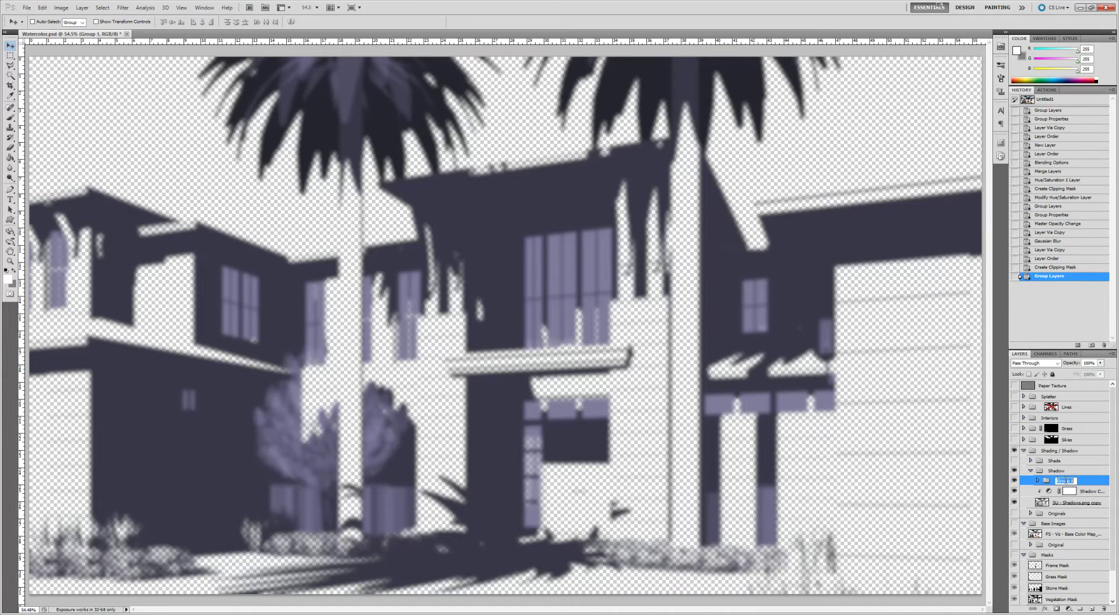
text(Hard Shadows)
key(Return)
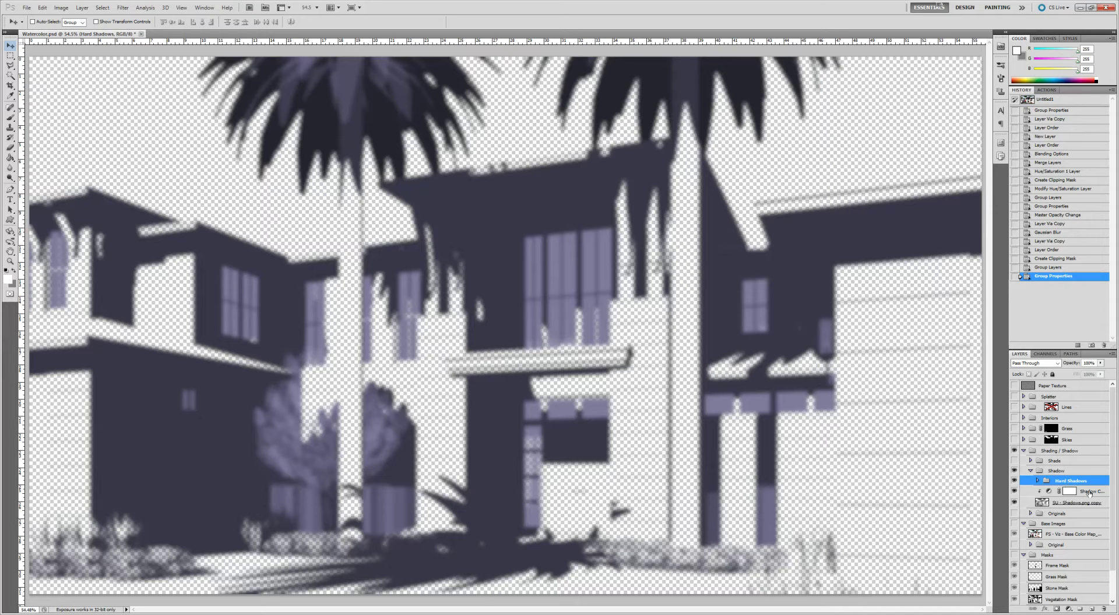
Group the duplicated Shadow Coloring layer with the blurred SU - Shadows.png copy layer and name the group Soft Shadows.
click(1075, 491)
shift+click(1082, 504)
key(ctrl+g)
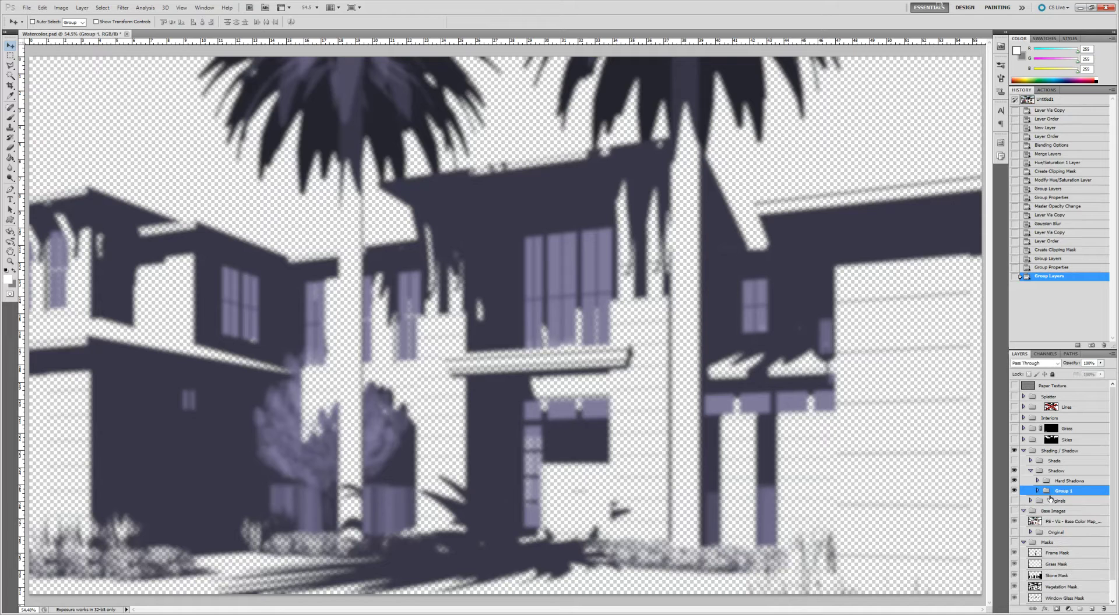
double_click(1064, 491)
text(Soft Shadows)
key(Return)
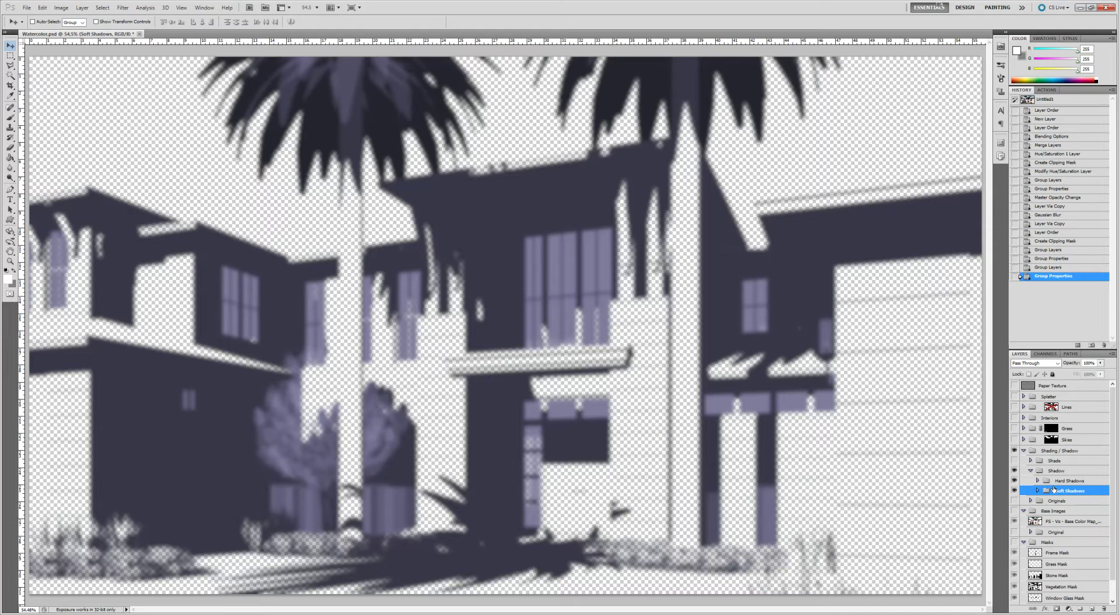
Show the unblurred shadow layer inside Hard Shadows and hide the Soft Shadows group so only the hard shadows display.
click(1037, 481)
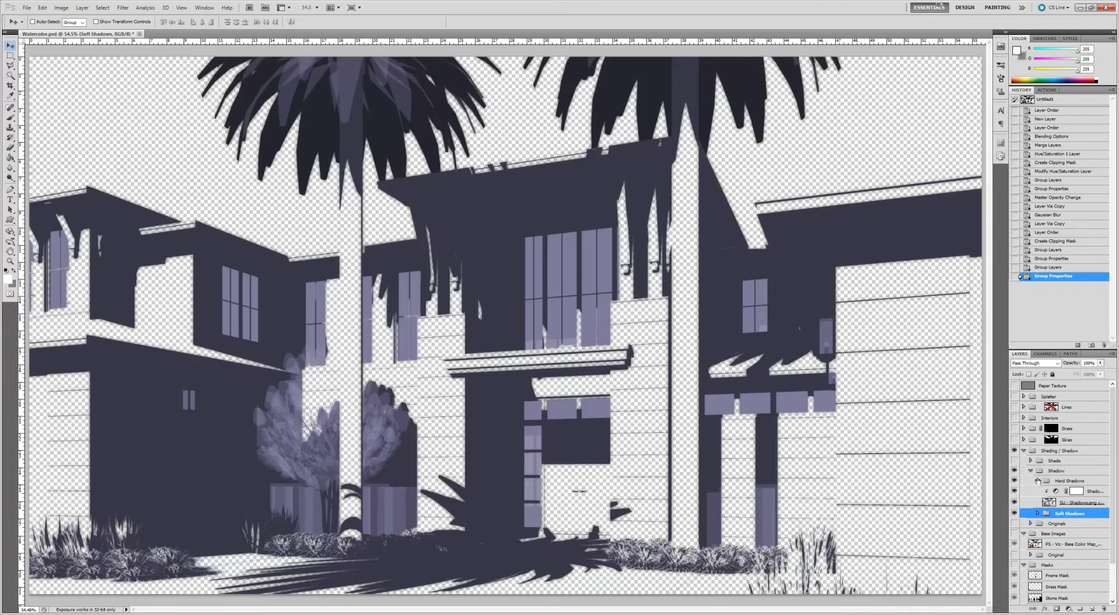
click(1037, 481)
click(1014, 481)
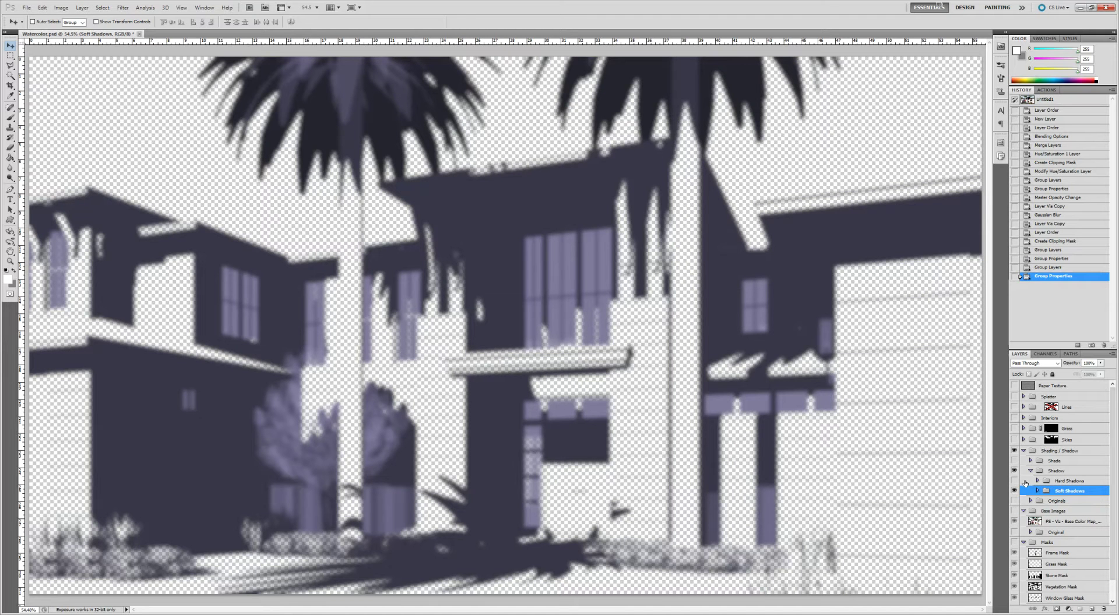
click(1015, 480)
click(1015, 491)
click(1037, 480)
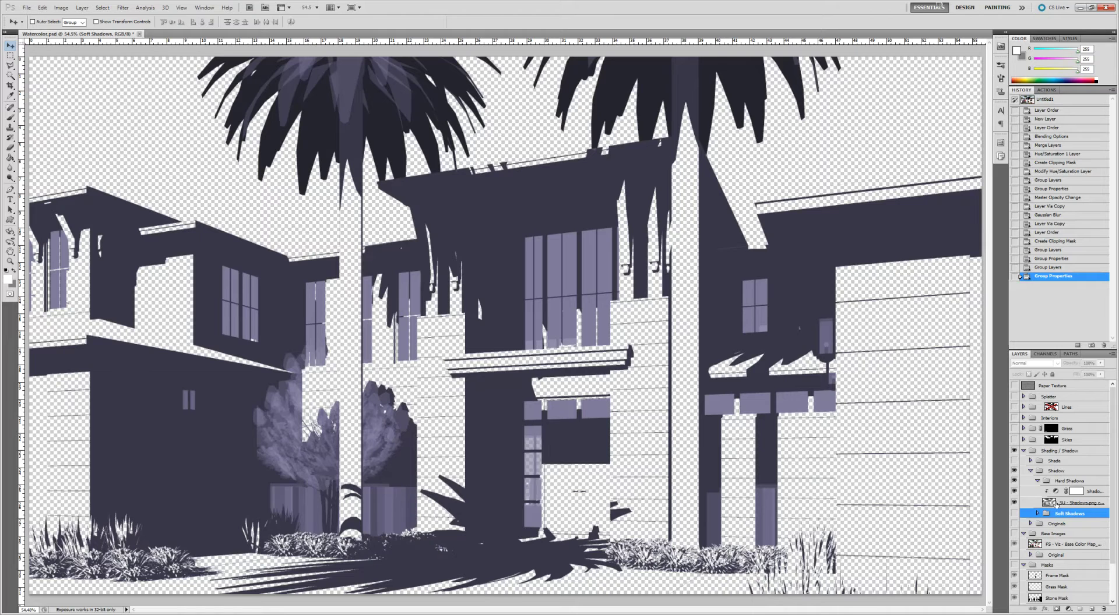
click(1057, 504)
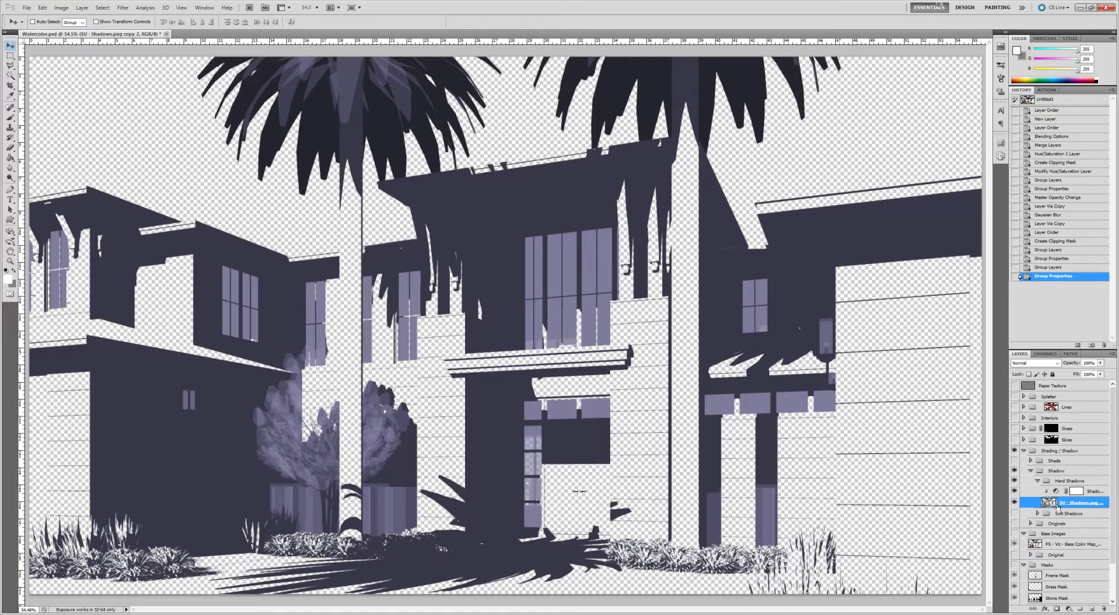
Collapse the Hard Shadows group and set its opacity to 40%.
click(1037, 481)
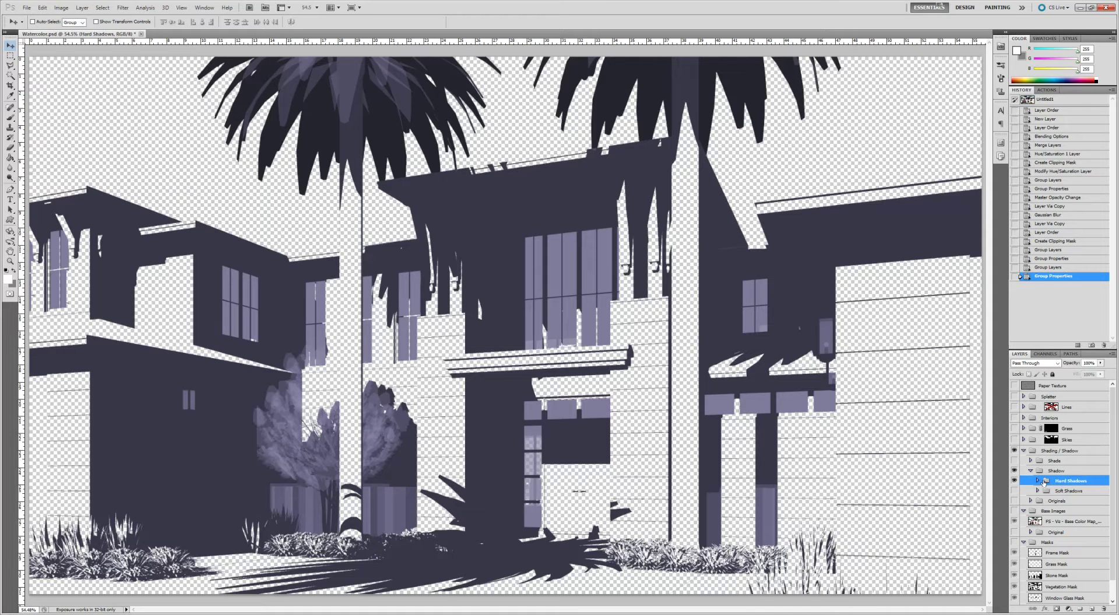
click(1099, 364)
drag(1099, 371, 1075, 377)
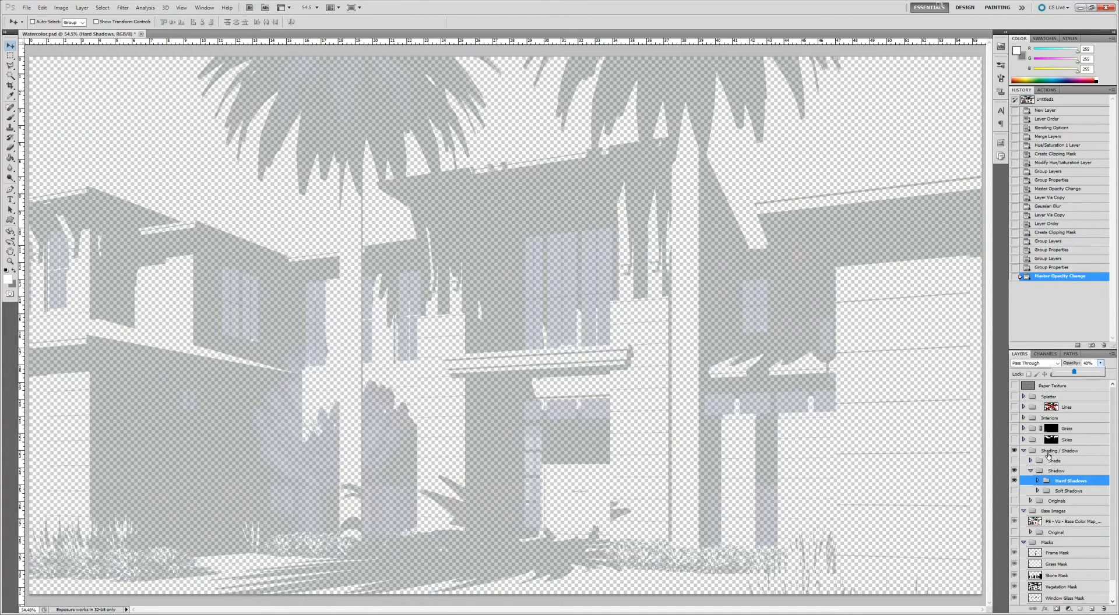
Hide Hard Shadows, show Soft Shadows in its place, and set the Soft Shadows group's opacity to 40%.
click(1014, 480)
click(1014, 491)
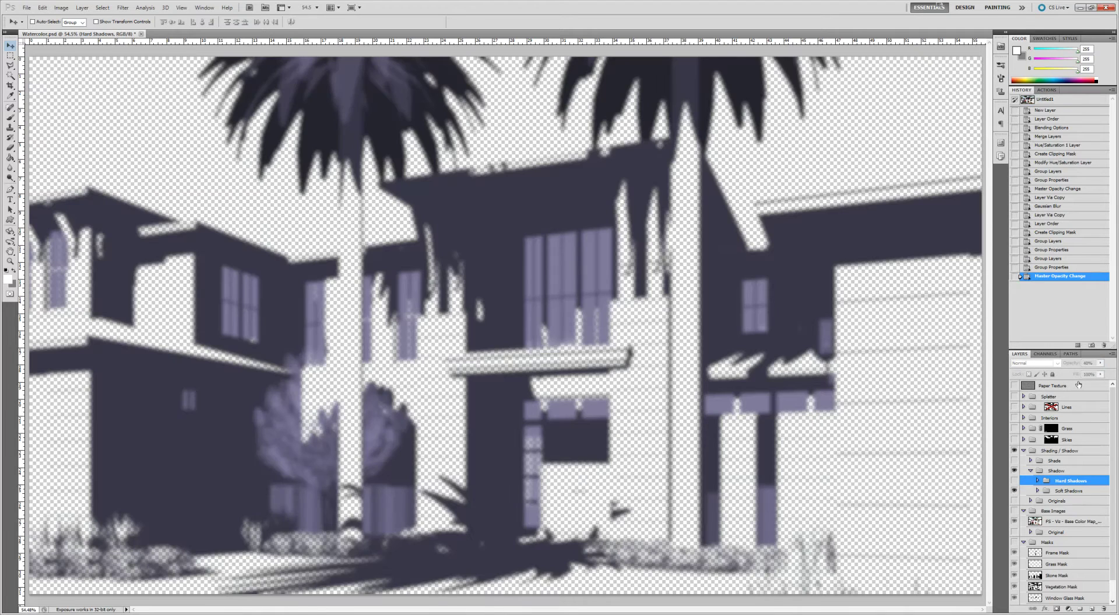
click(1060, 490)
click(1100, 363)
drag(1100, 373, 1076, 376)
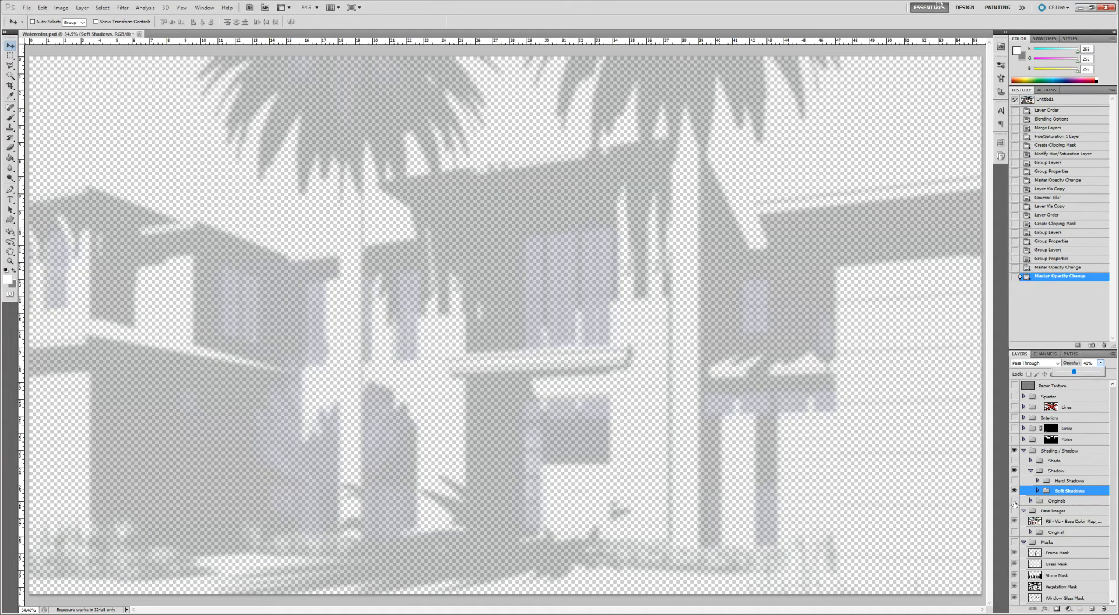
Show the Base Images group and compare the house rendering with Soft Shadows hidden and shown.
click(1015, 511)
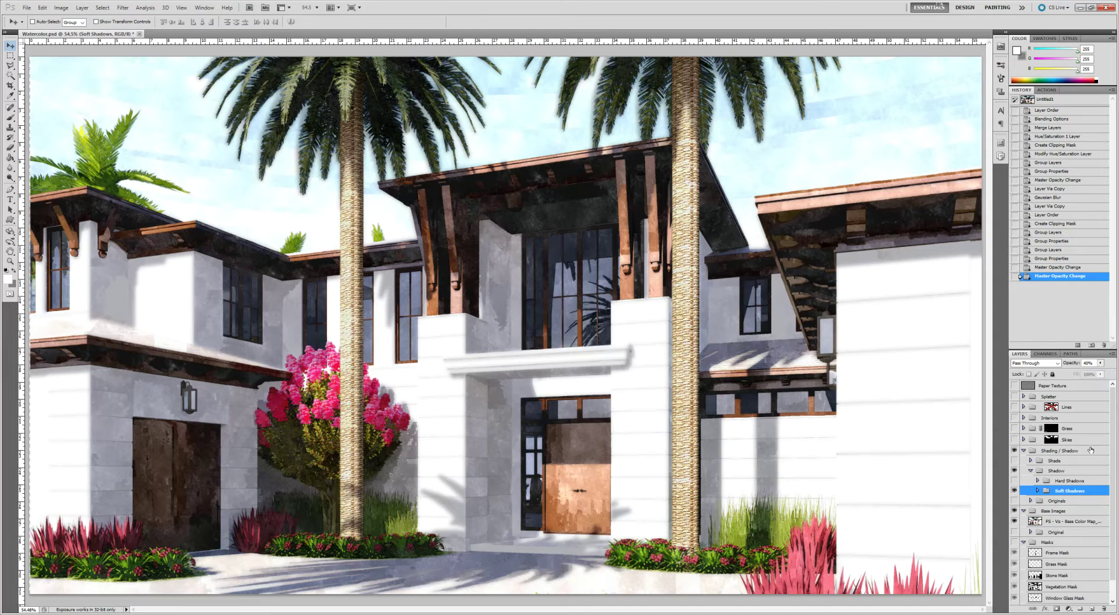
click(1015, 493)
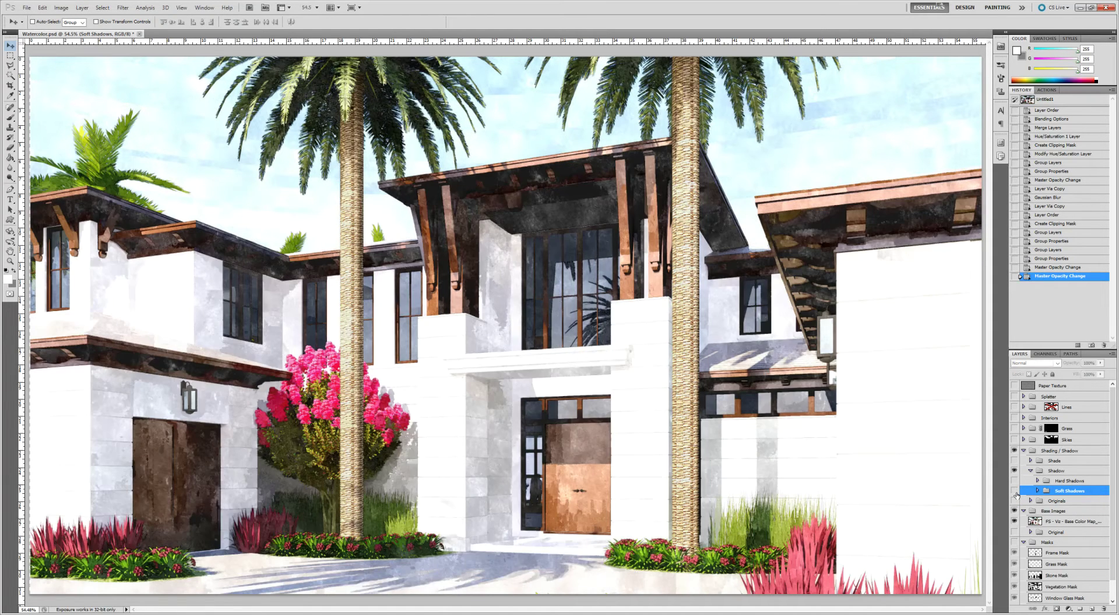
click(1015, 493)
click(1015, 493)
click(1015, 493)
click(1015, 493)
click(1015, 493)
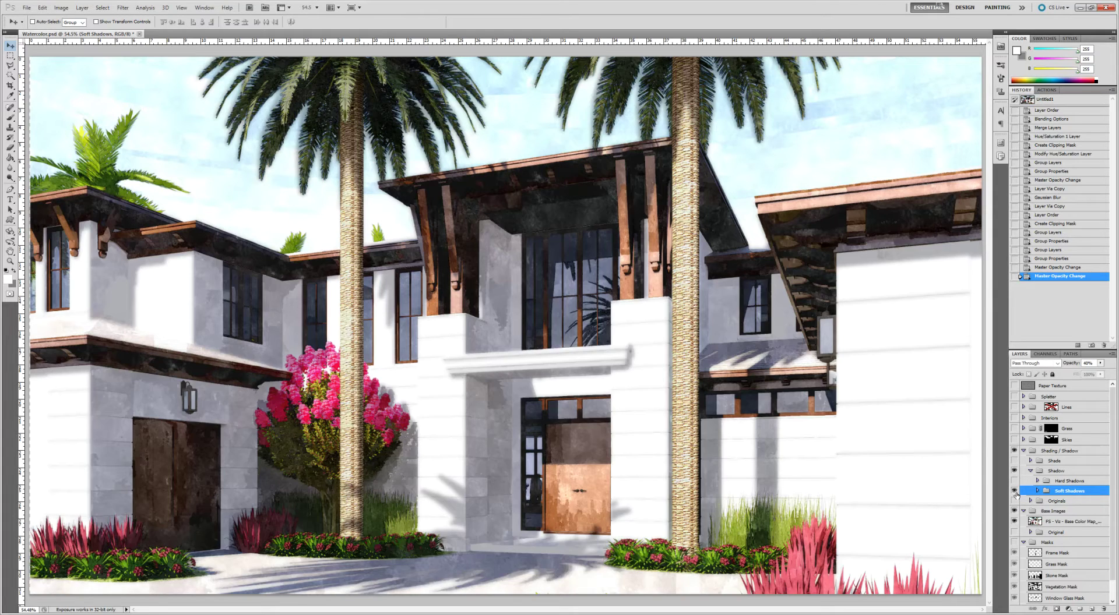
Compare the rendering with Hard Shadows against Soft Shadows, and examine the blurred shadow edges around the palm fronds up close.
click(1014, 482)
click(1015, 493)
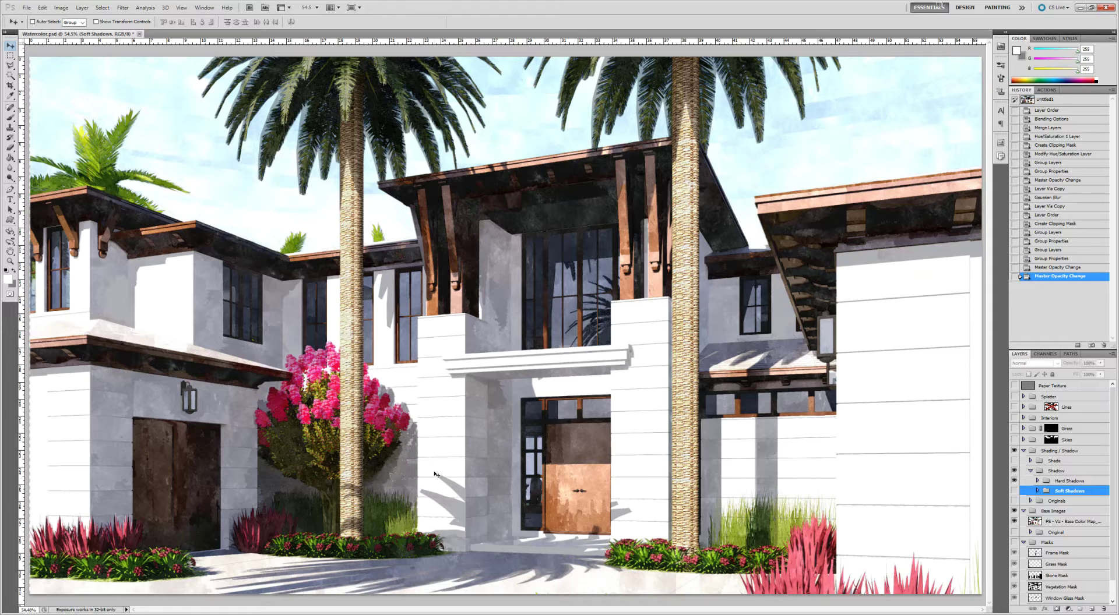
click(1014, 481)
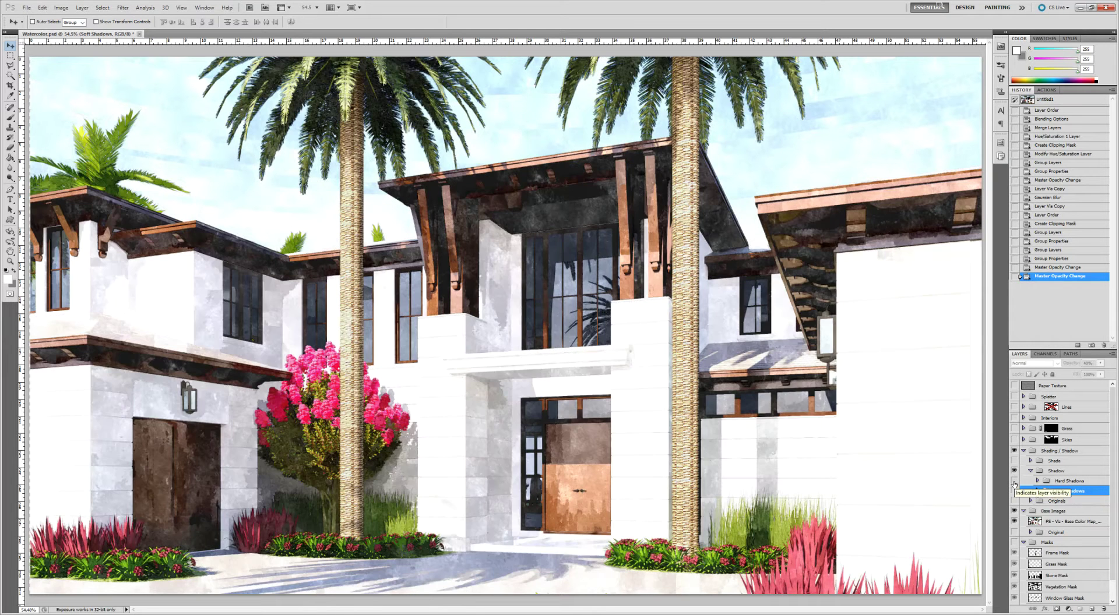
click(1014, 491)
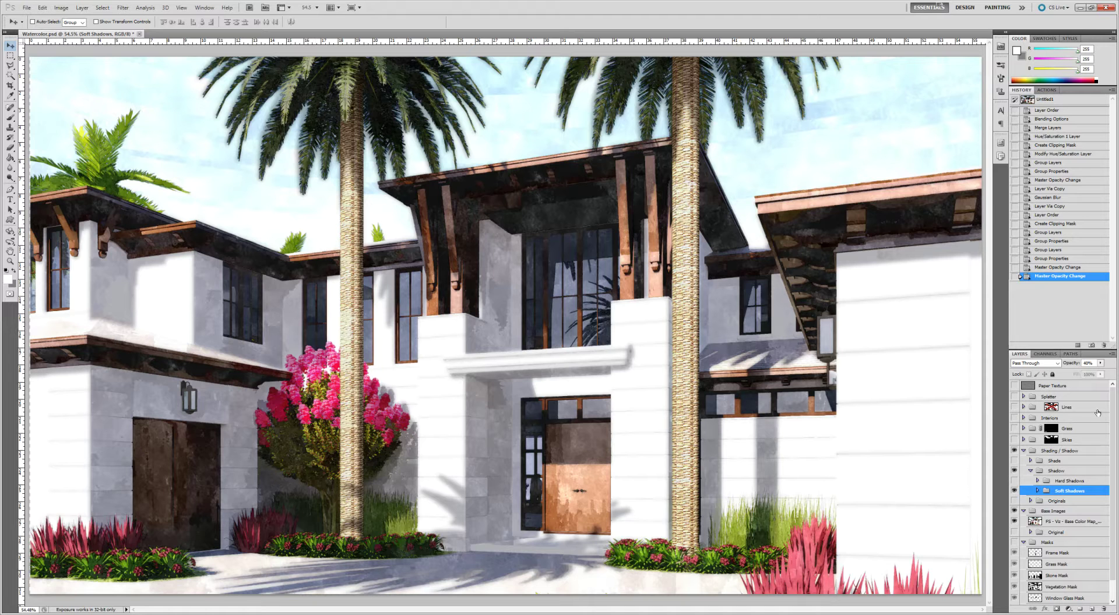
key(z)
click(304, 142)
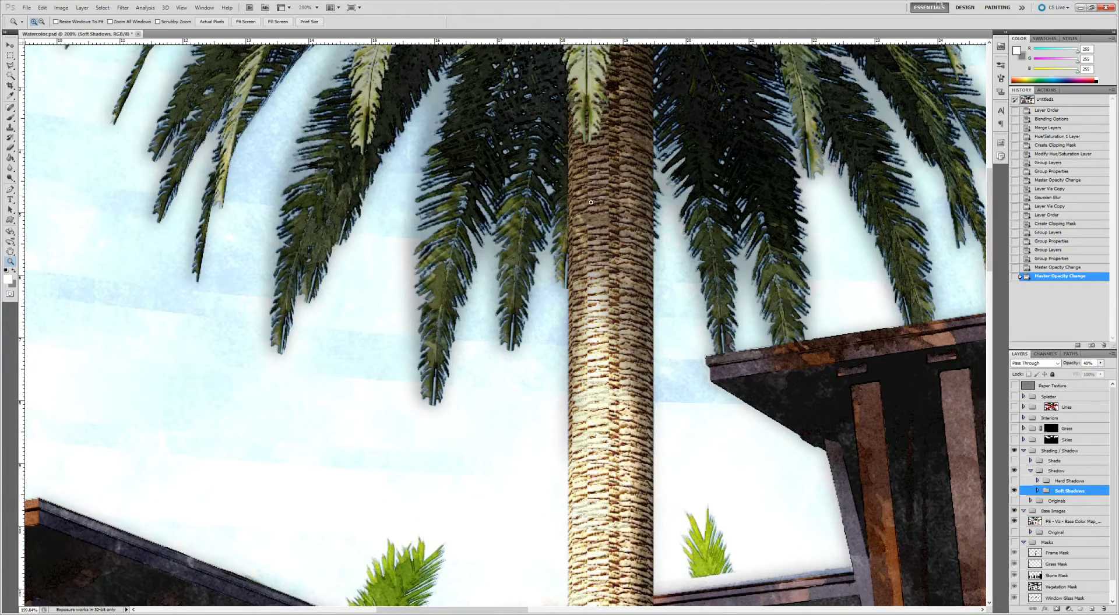
key(ctrl+0)
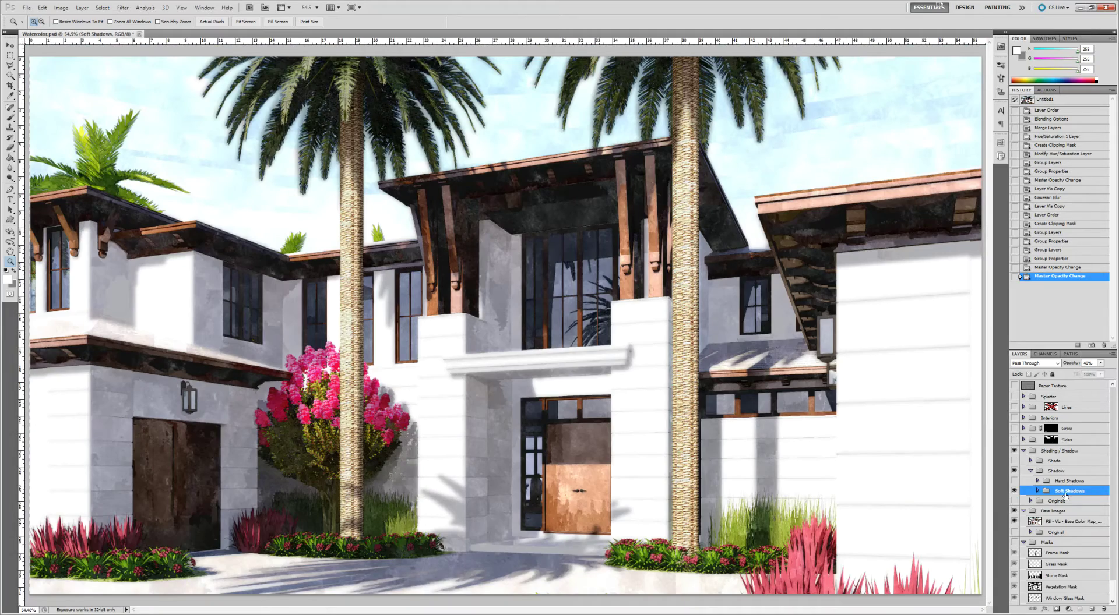
Add a layer mask to the blurred shadow image in the Soft Shadows group and activate the Brush tool.
click(1037, 491)
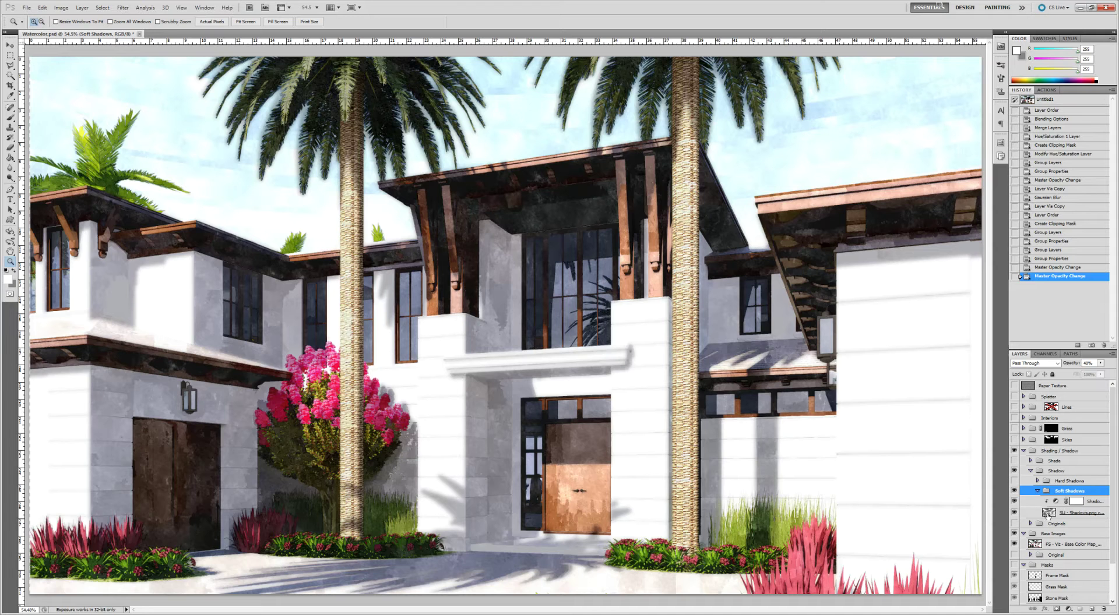
click(1047, 513)
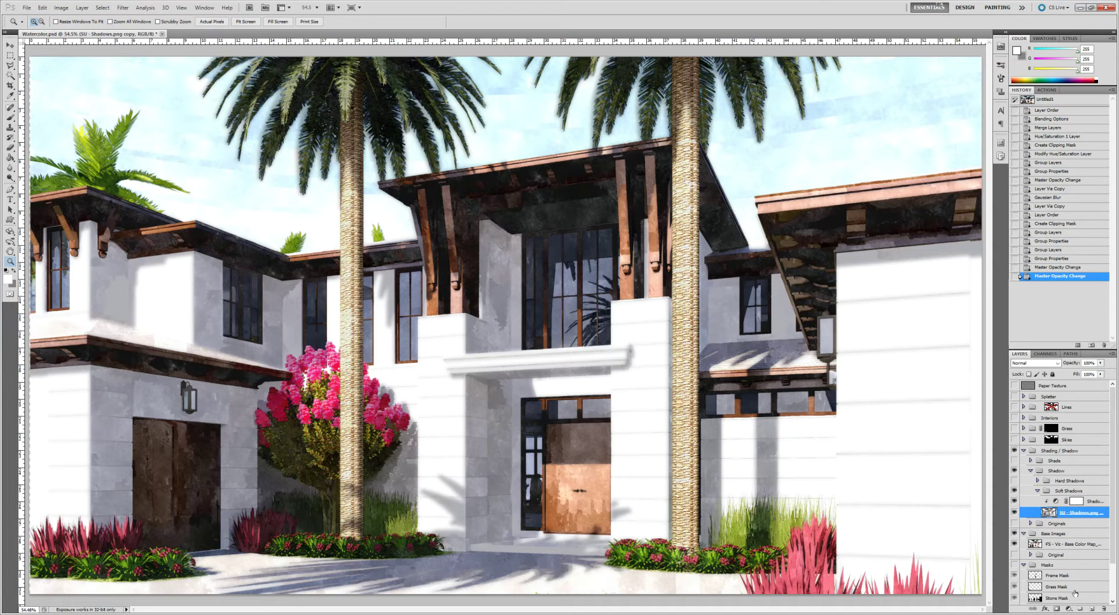
click(1057, 608)
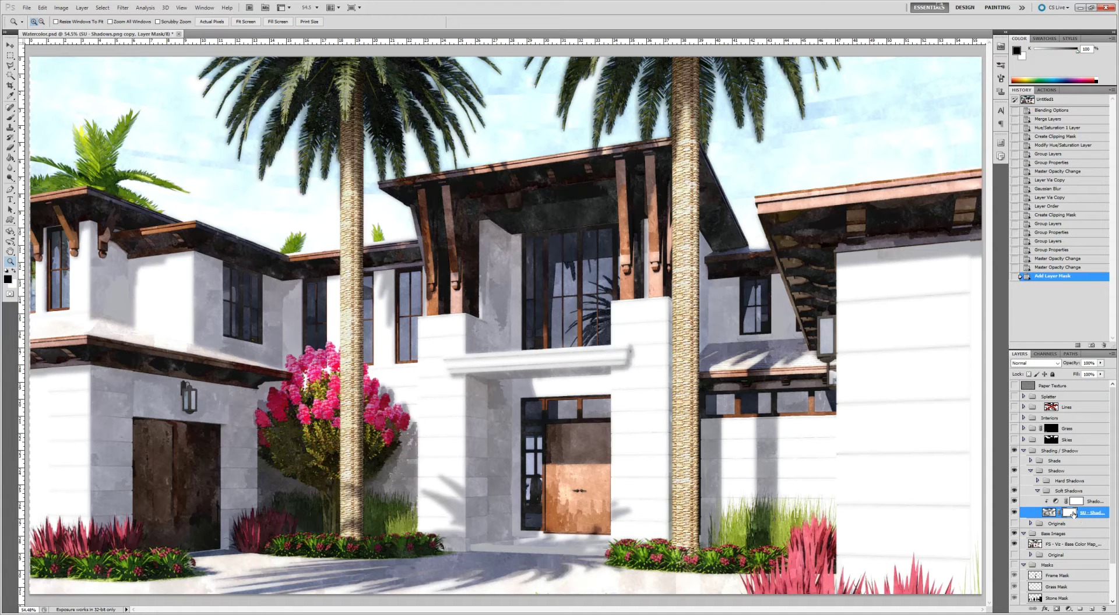
key(b)
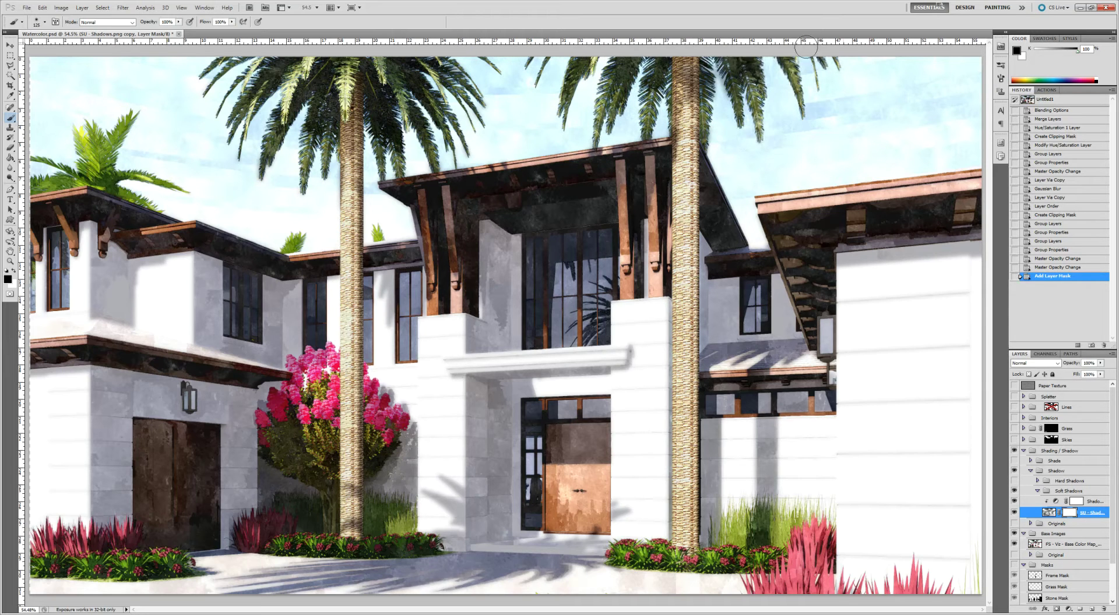
Mask out soft shadows over the right palm's fronds and the small background palms, undoing the stray stroke beside the right roof.
mouse_move(721, 63)
mouse_down()
mouse_move(722, 109)
mouse_move(678, 62)
mouse_move(797, 79)
mouse_up()
mouse_move(852, 240)
mouse_down()
mouse_move(917, 213)
mouse_move(845, 216)
mouse_move(944, 225)
mouse_move(847, 204)
mouse_move(804, 222)
mouse_up()
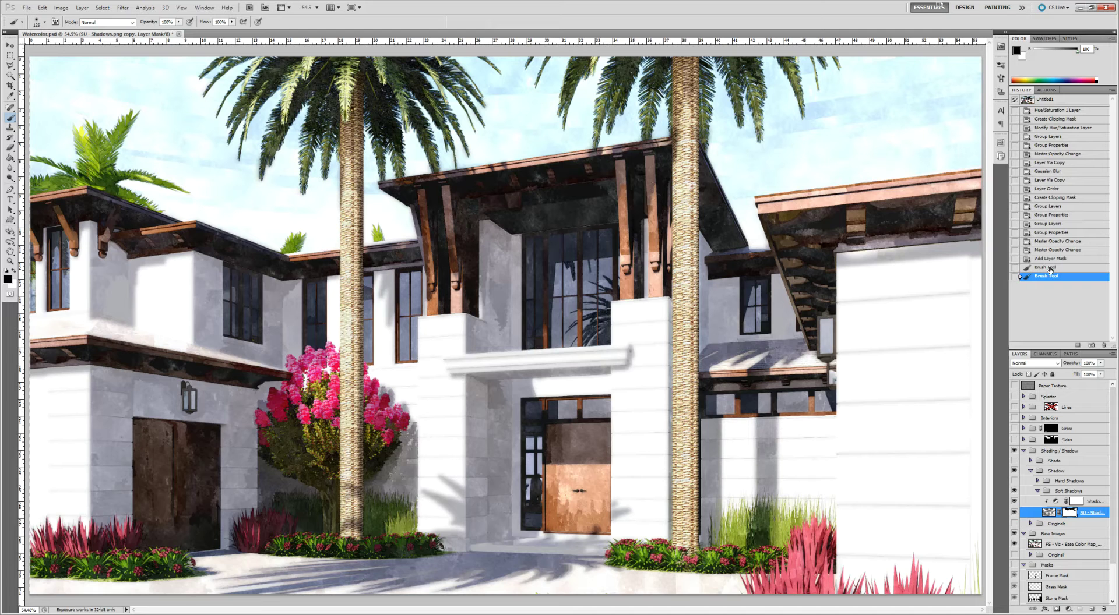
click(1050, 269)
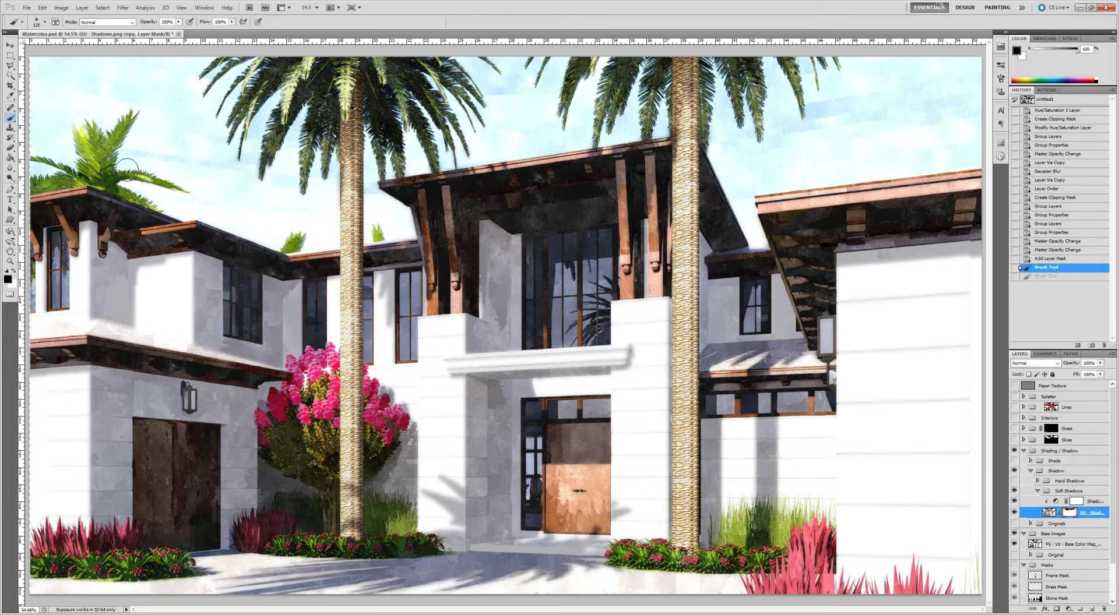
drag(107, 166, 125, 182)
drag(284, 233, 301, 245)
drag(377, 229, 376, 238)
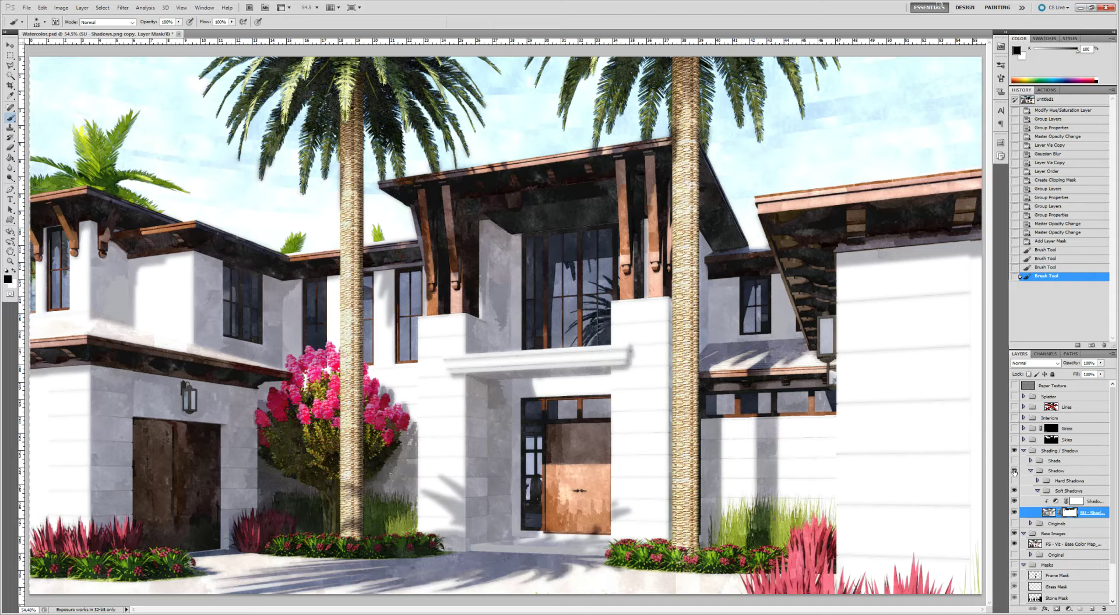
Examine the soft shadow edges on the upper-left walls up close, returning to the full view.
key(z)
click(57, 304)
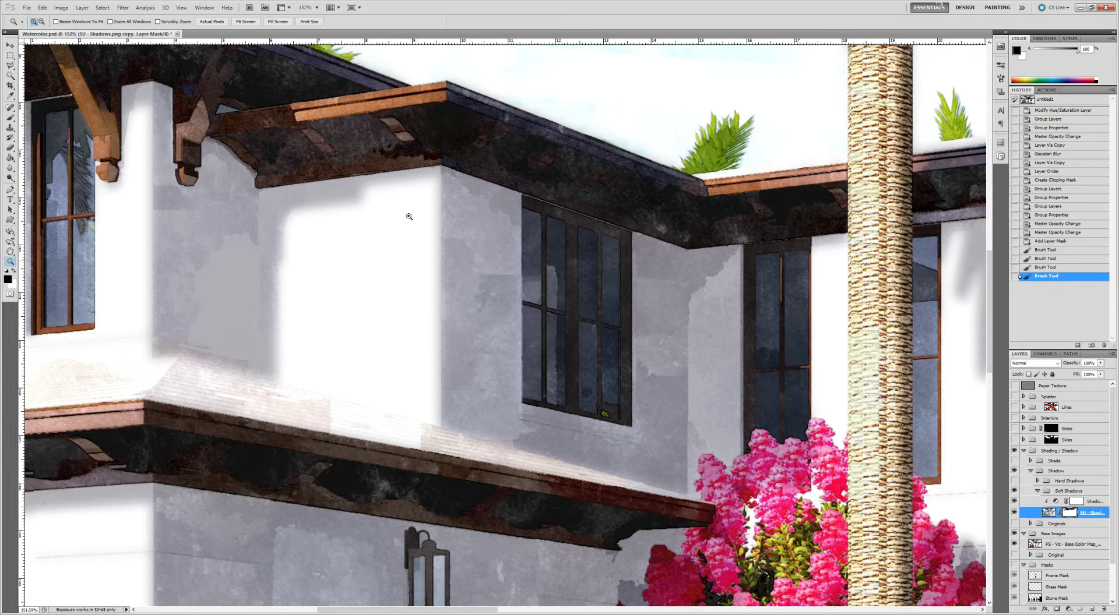
right_click(454, 339)
click(471, 343)
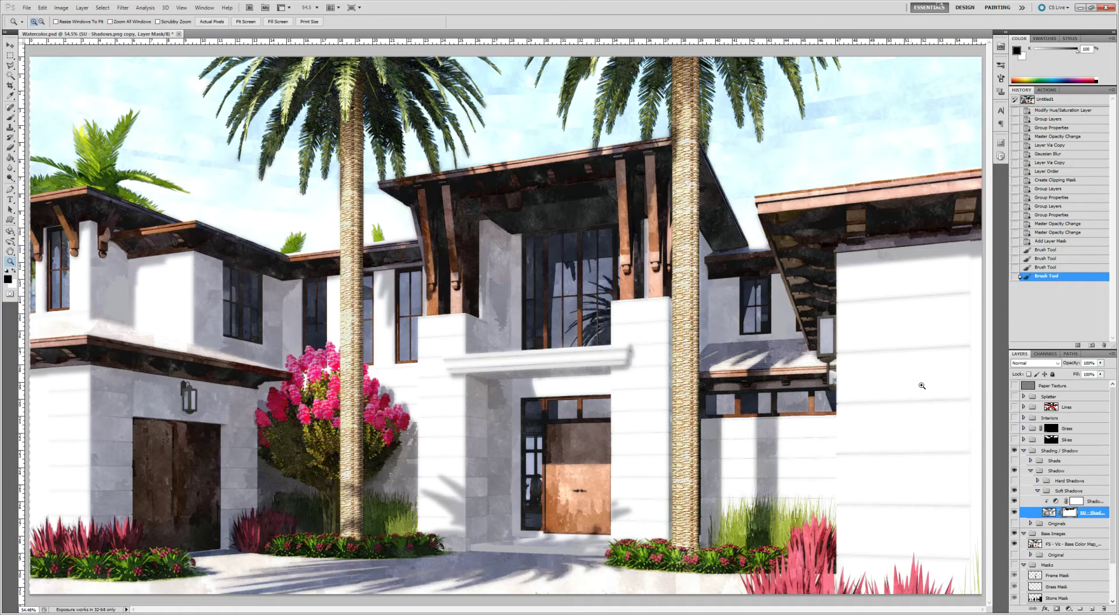
Show the Shade group together with the Shadow group and examine the combined shading on the upper-left walls.
click(1014, 469)
click(1014, 461)
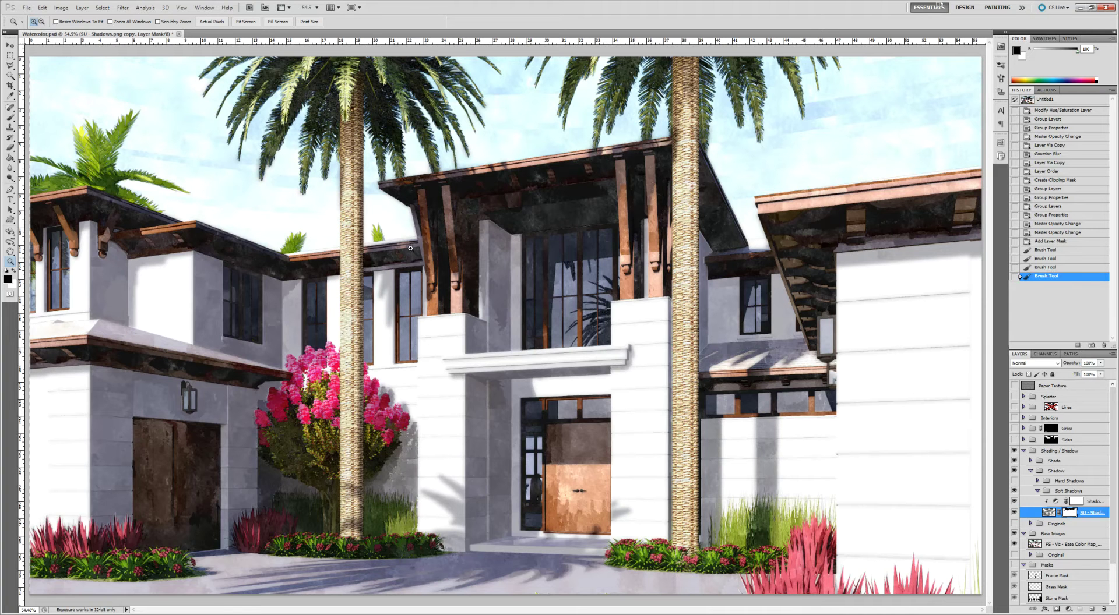
drag(166, 243, 227, 379)
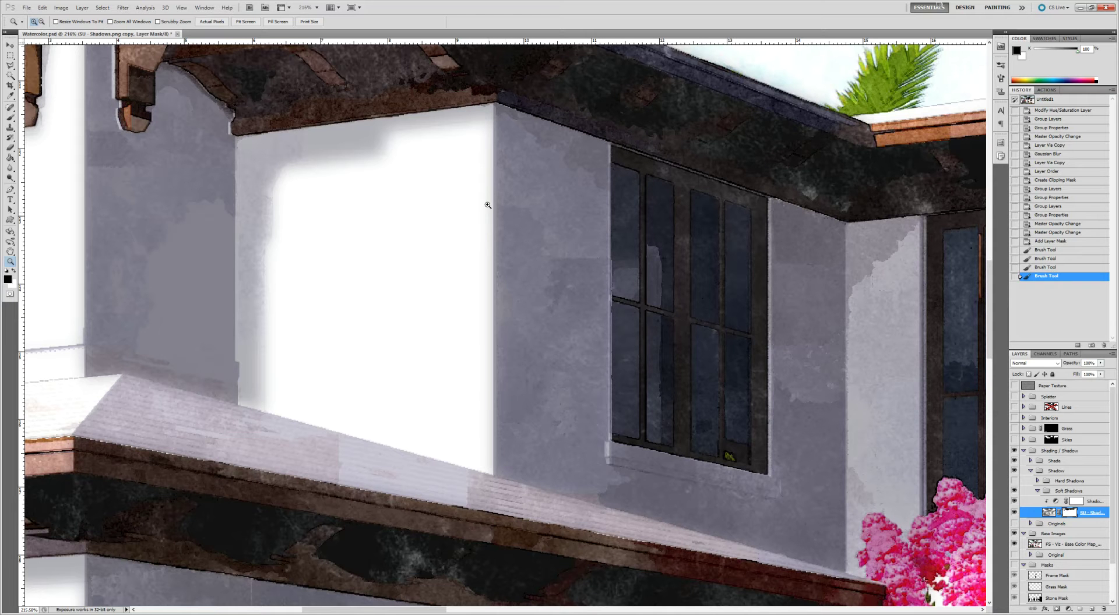
right_click(492, 240)
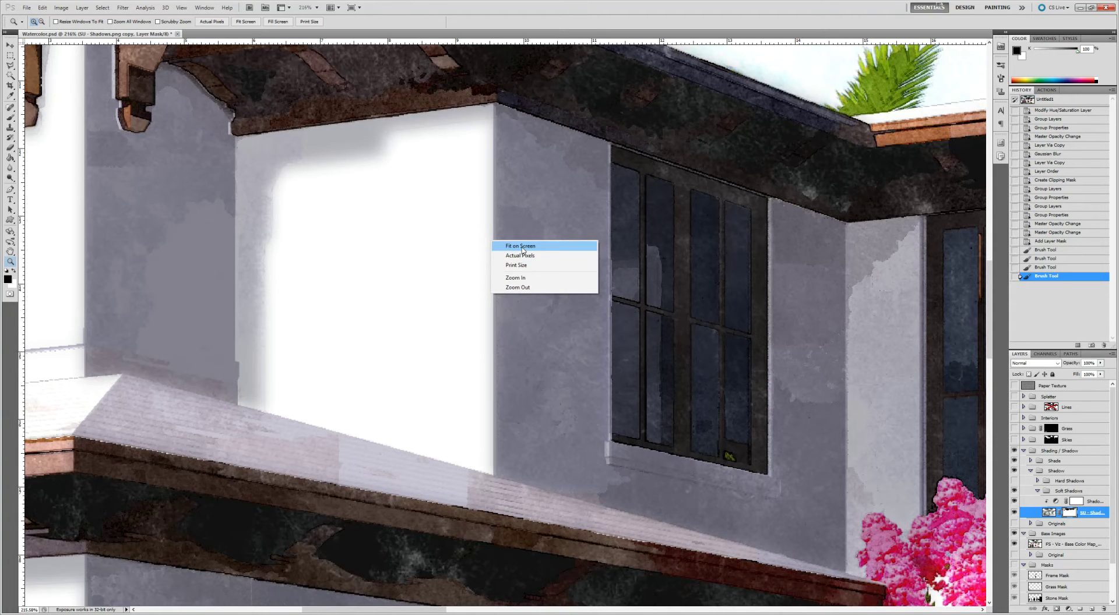
click(524, 247)
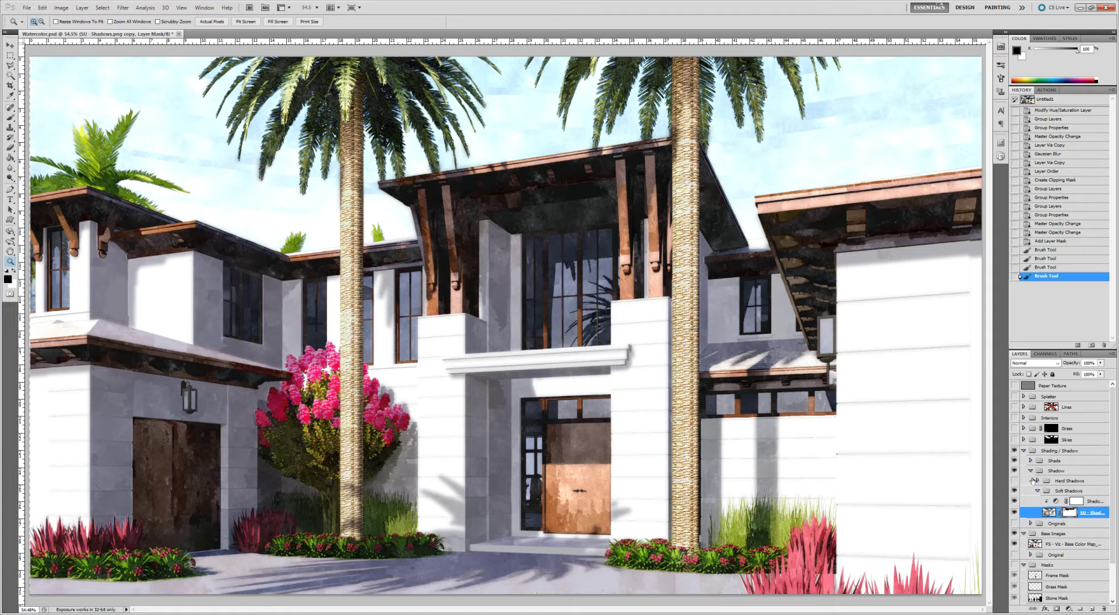
Collapse the Shadow and Shading / Shadow groups and compare the rendering with all shading hidden and shown.
click(1031, 472)
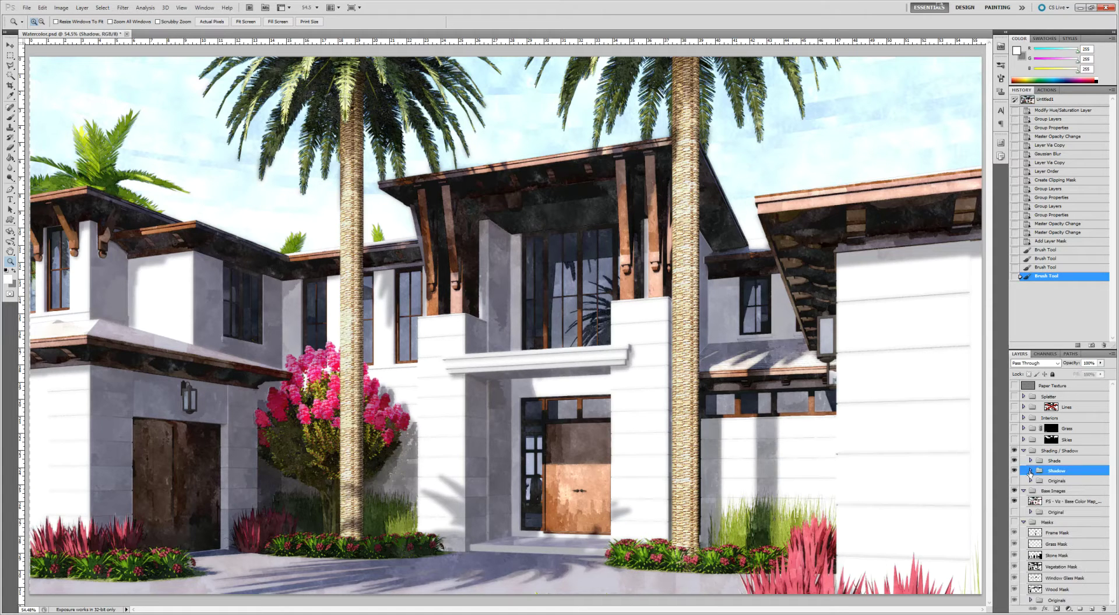
click(1024, 451)
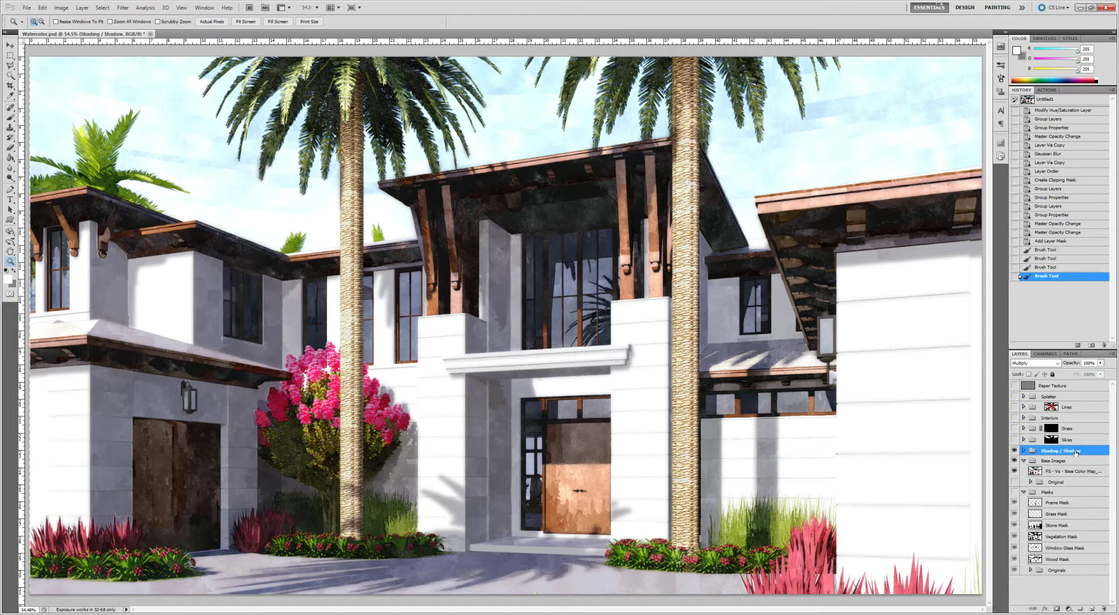
click(1013, 451)
click(1014, 451)
click(1014, 451)
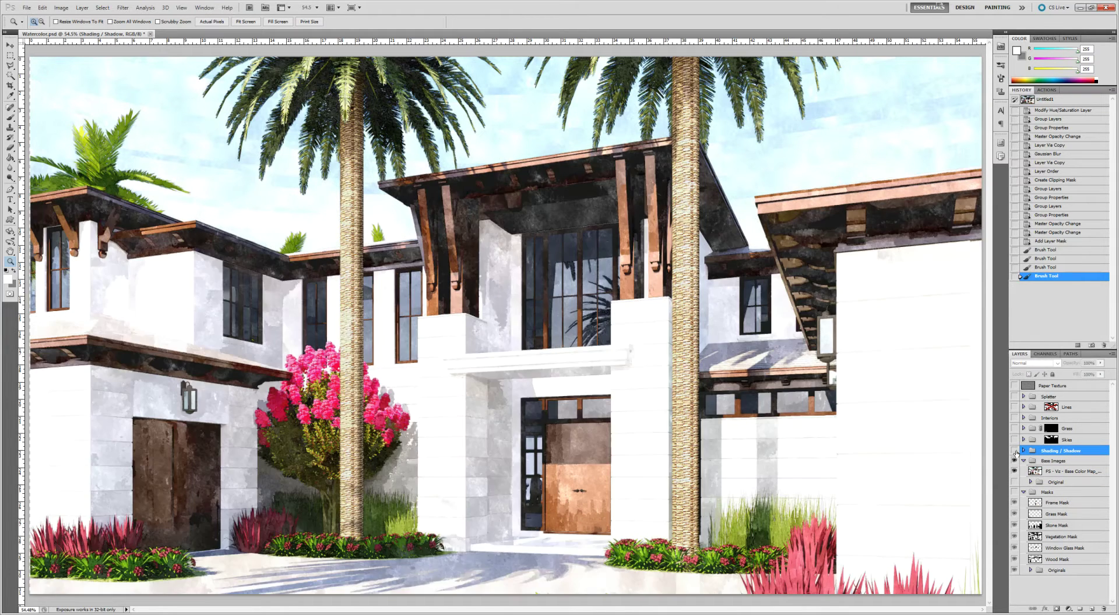
click(1014, 451)
click(1014, 451)
click(1014, 451)
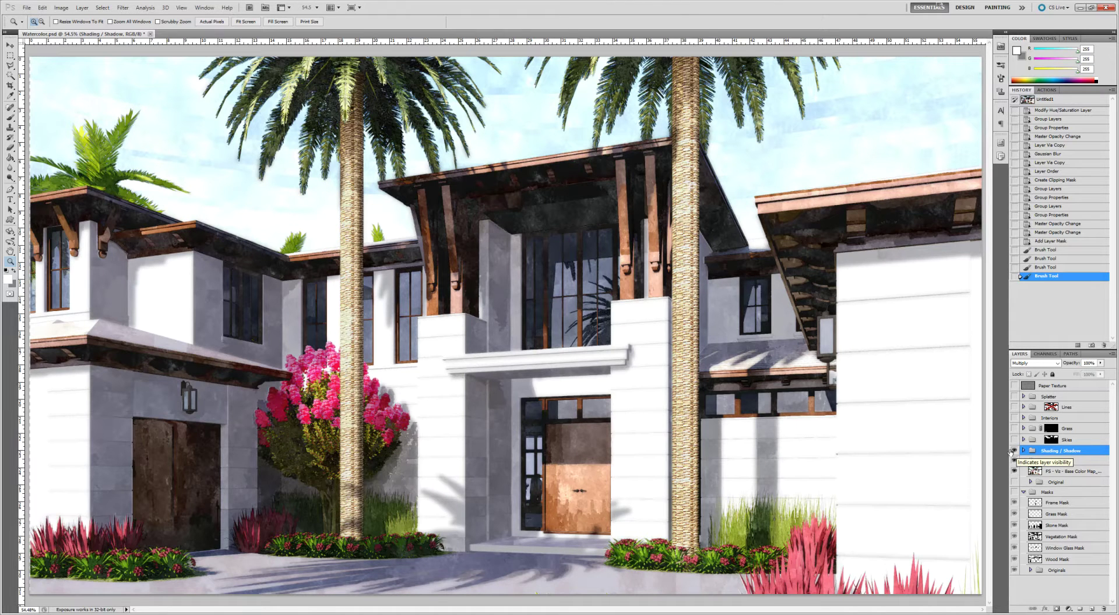
click(1014, 451)
click(1014, 451)
click(1014, 452)
click(1014, 452)
click(1014, 453)
click(1014, 452)
click(1014, 451)
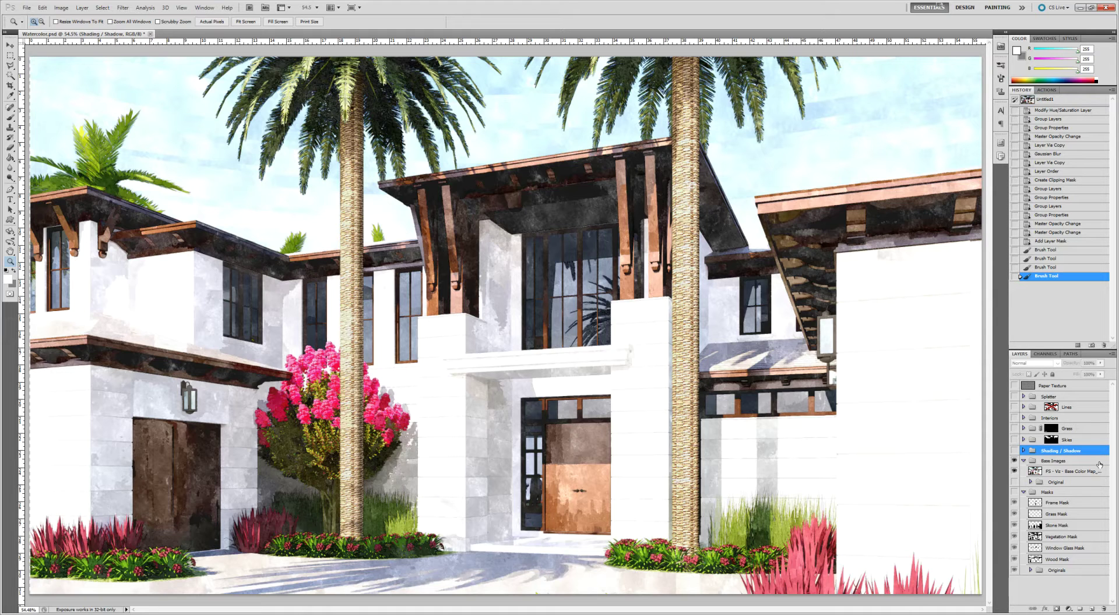
click(1014, 451)
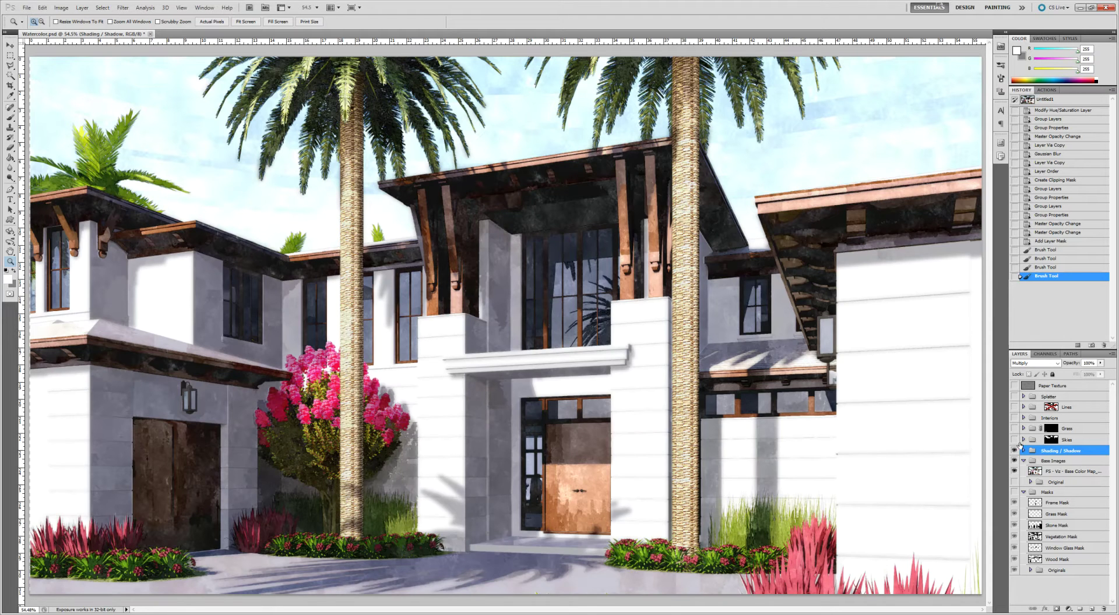
Show the Skies, Grass, Interiors, Lines and Splatter groups and the Paper Texture layer.
click(1014, 440)
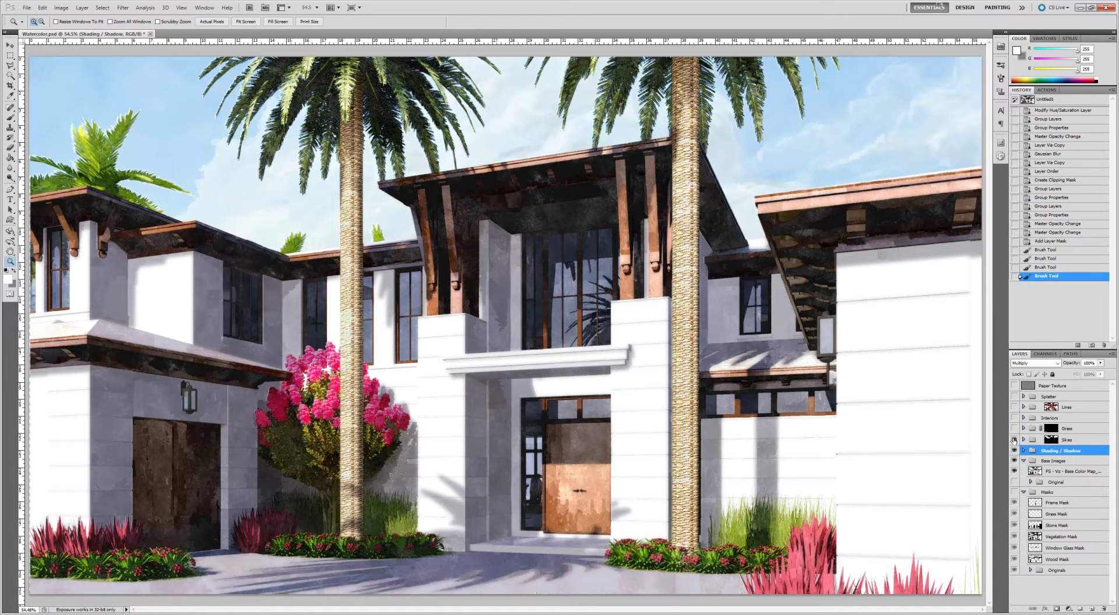
click(1013, 429)
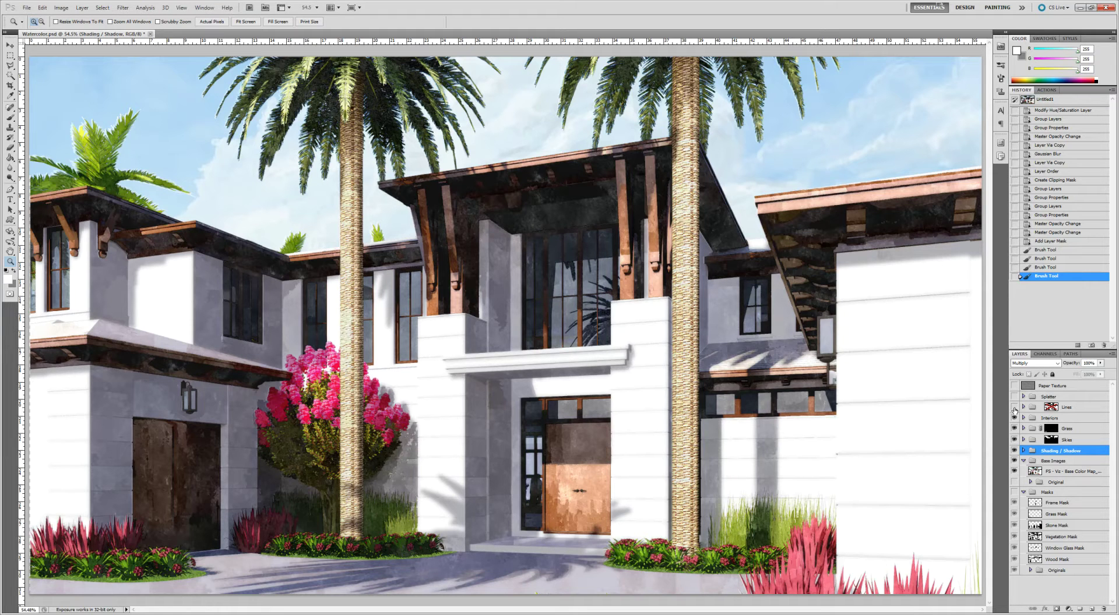
click(1014, 407)
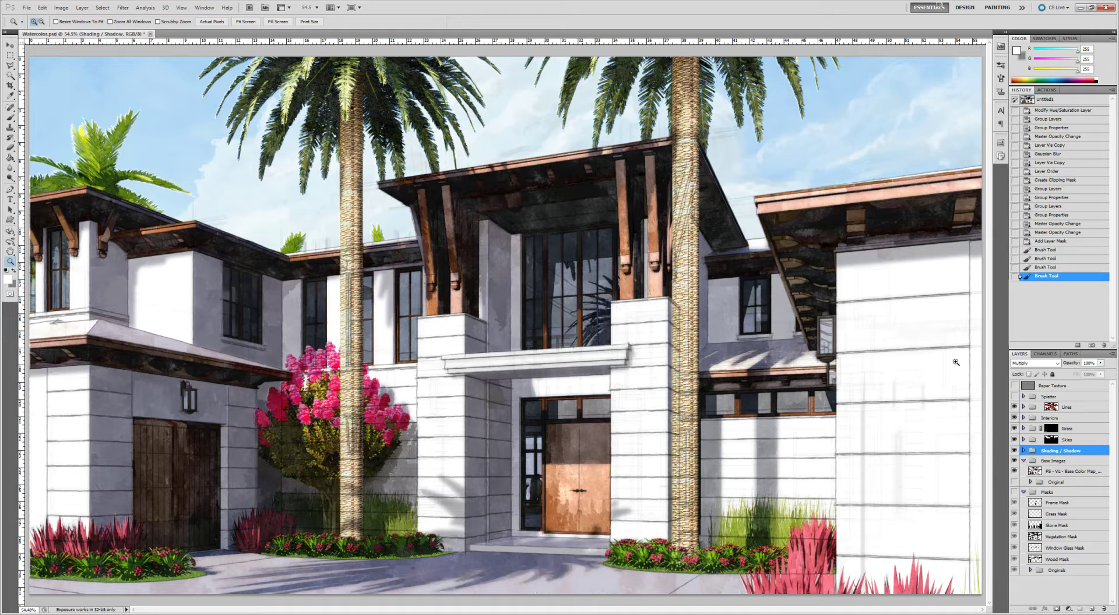
click(1014, 397)
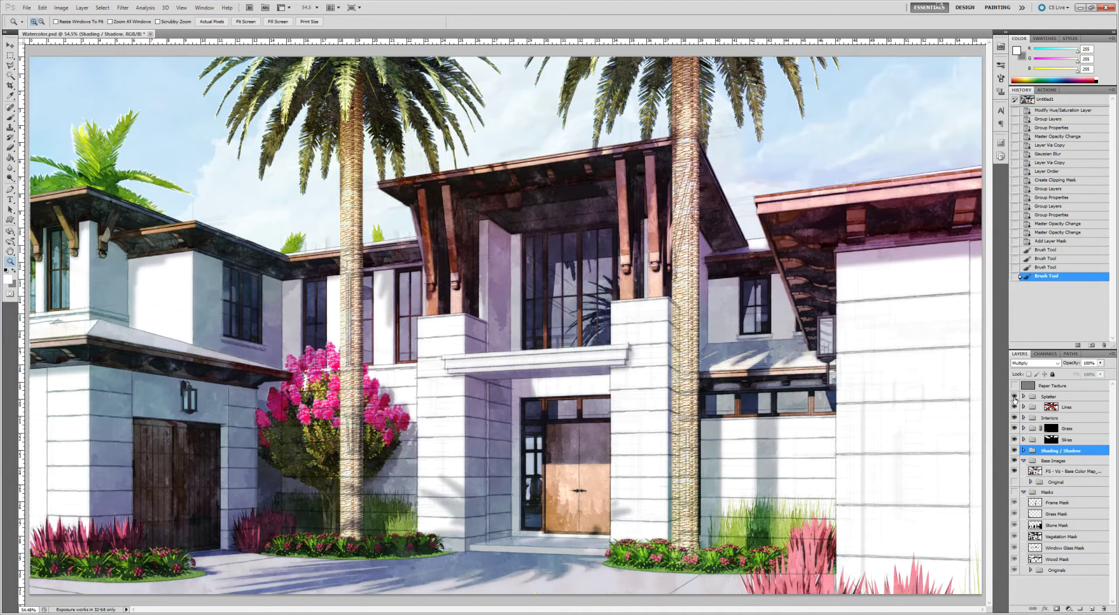
click(1014, 386)
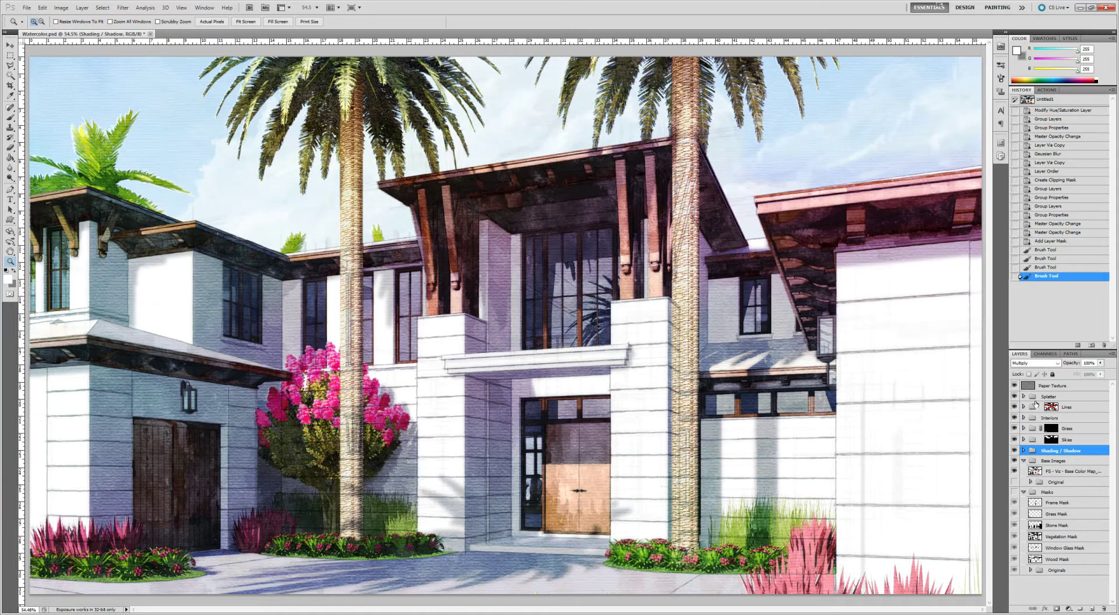
Set the opacity of the SU - Lines - Charcoal.png layer in the Lines group to 23% and collapse the group.
click(1023, 408)
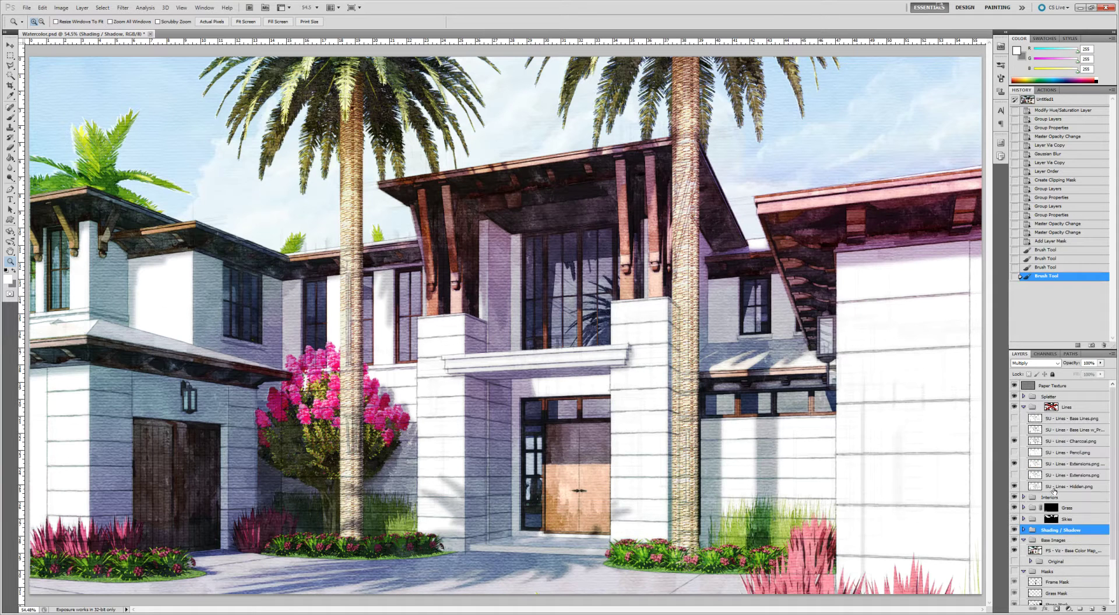
click(1059, 446)
click(1100, 363)
drag(1085, 372, 1078, 375)
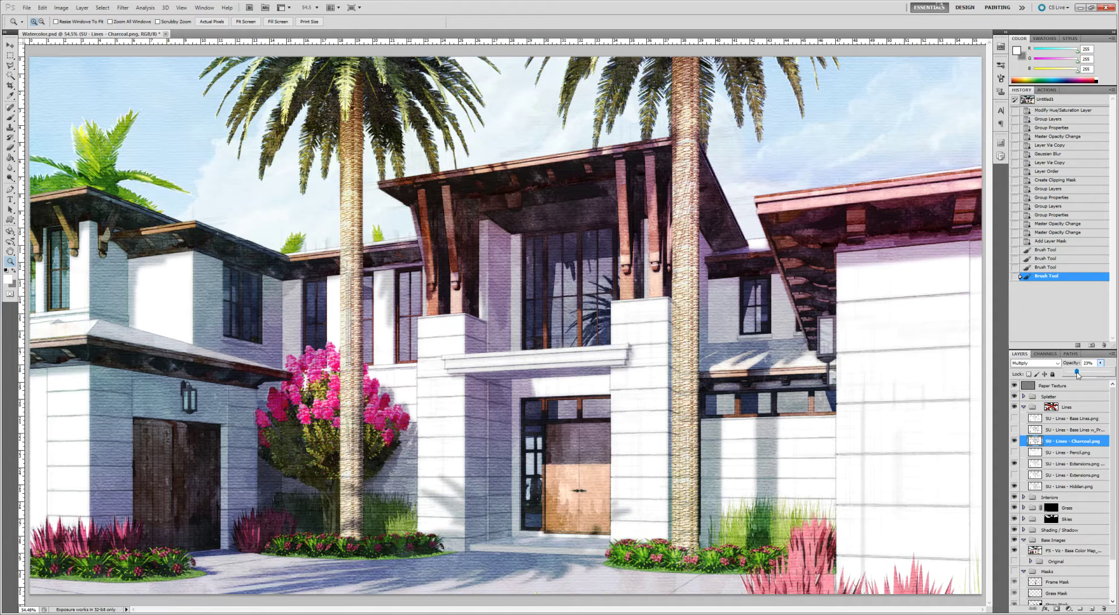
drag(1078, 375, 1078, 374)
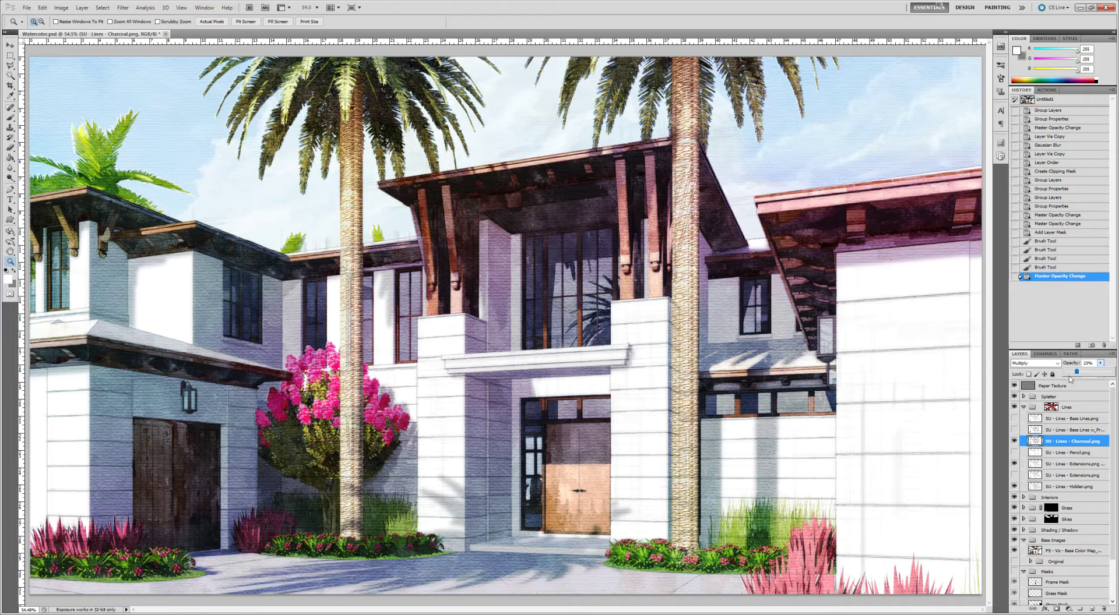
click(1023, 407)
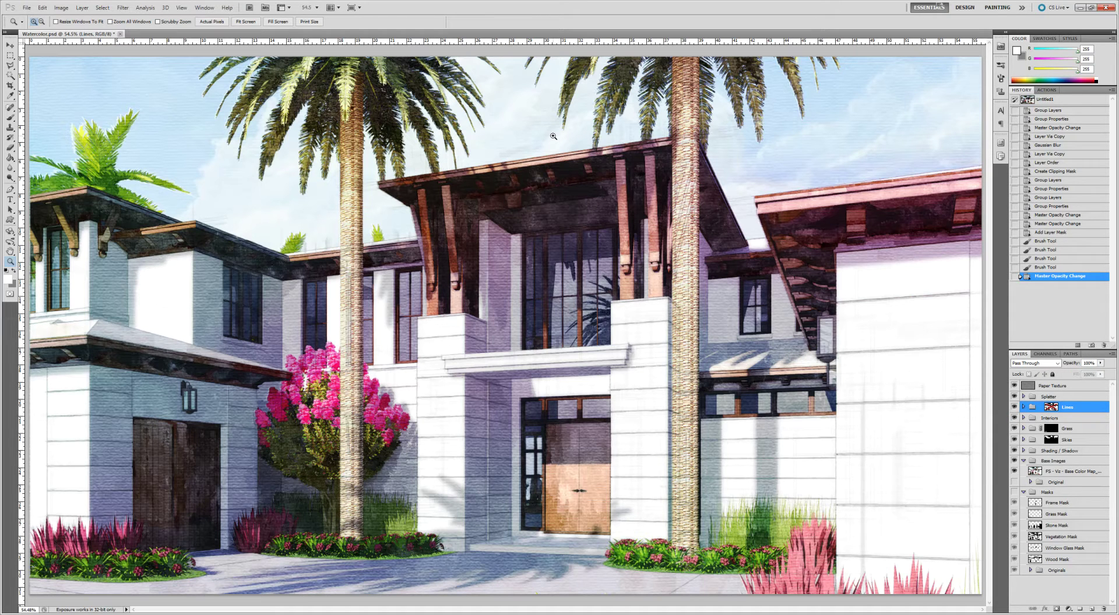
Hide the Paper Texture layer and every group from Splatter down to Shading / Shadow, leaving Base Images shown.
key(v)
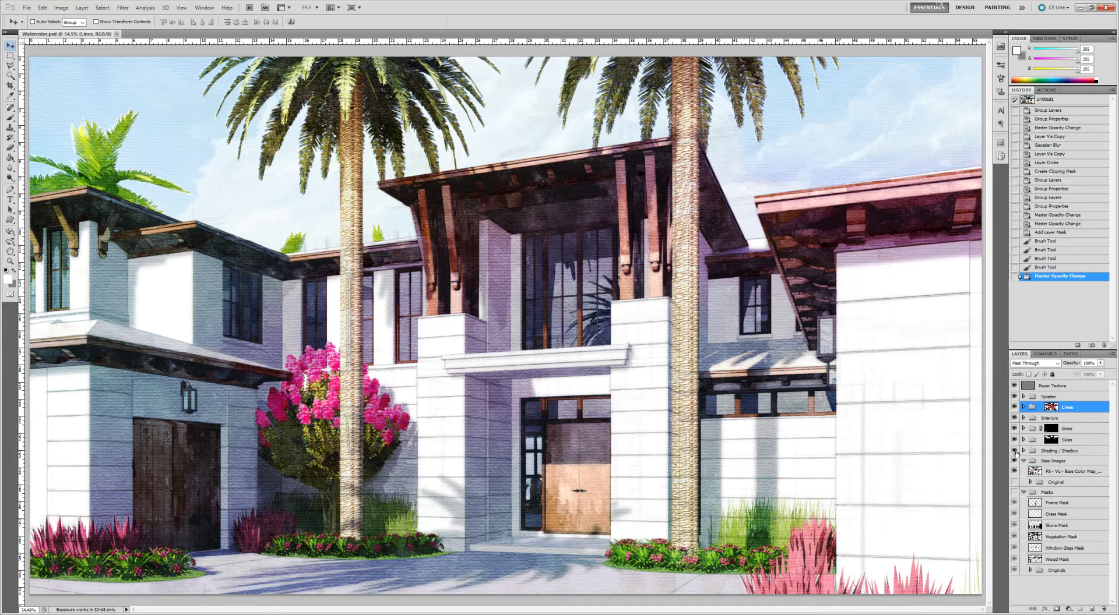
drag(1015, 452, 1013, 387)
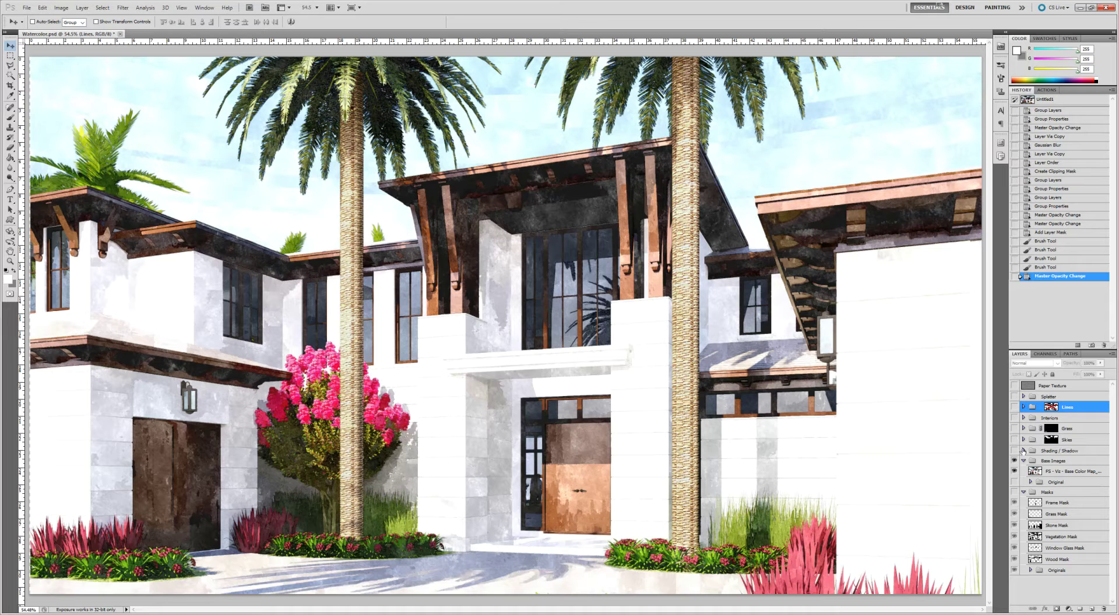
click(1023, 461)
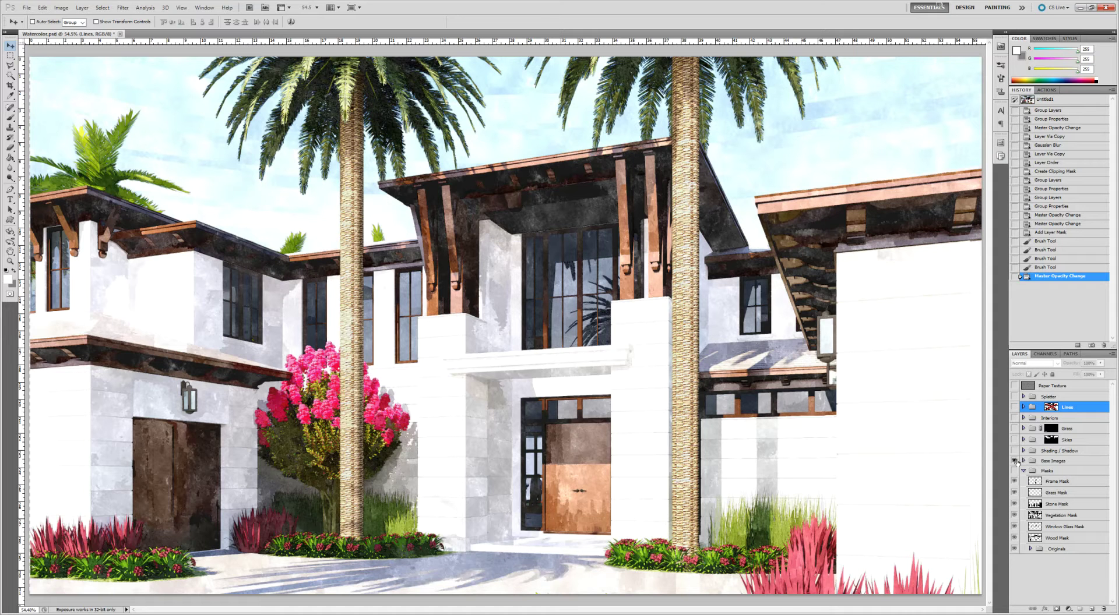
click(1023, 461)
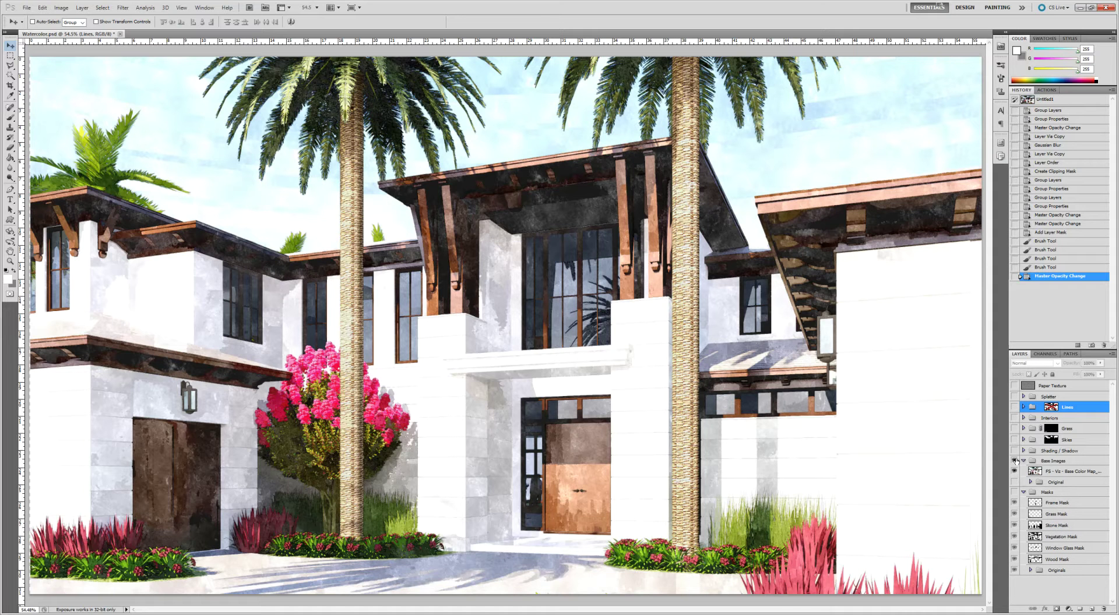
Hide the composite base color map and view SU - Base Color Map.png from the Original group instead.
click(1029, 483)
click(1015, 472)
click(1014, 482)
click(1015, 504)
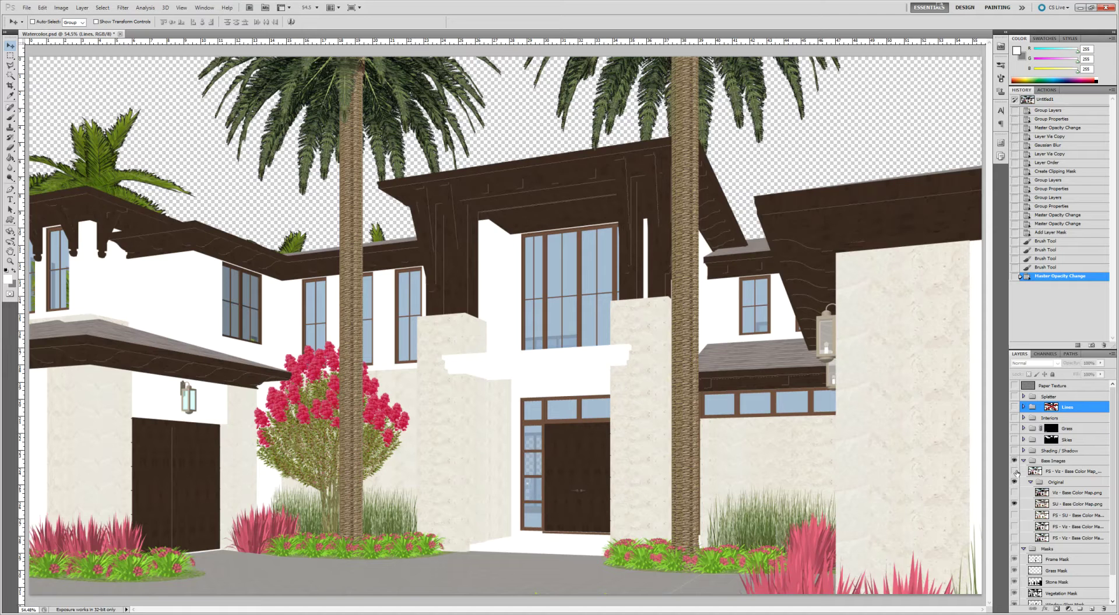
Replace the SU base color map view with the FS - SU version and with the first FS - Vz version in turn.
click(1014, 504)
click(1014, 515)
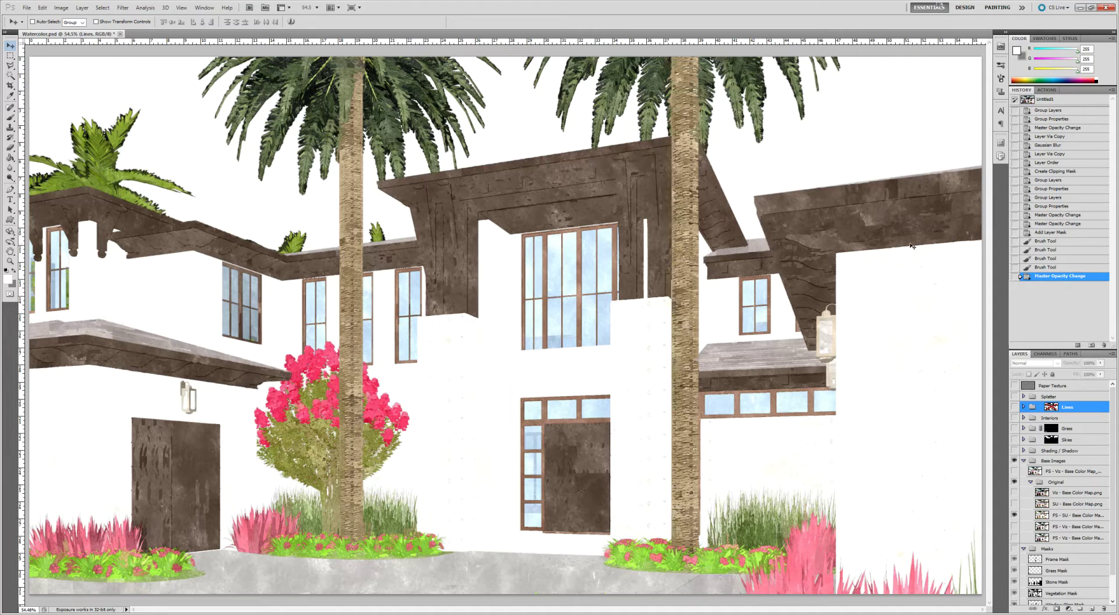
click(1014, 515)
click(1014, 527)
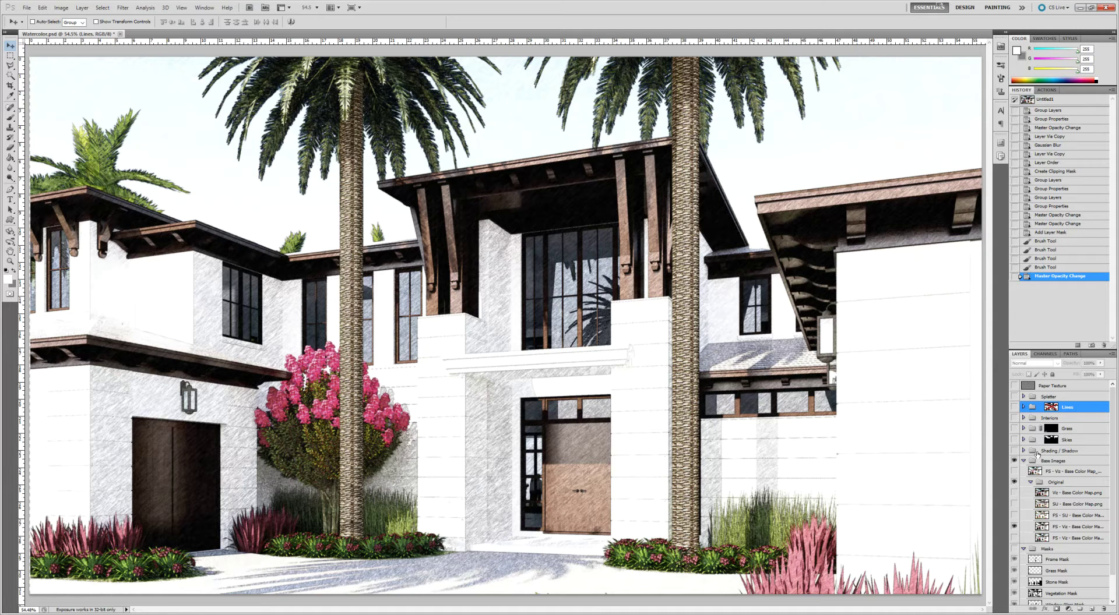
Show the Paper Texture layer and all effect groups again, and compare the rendering with and without the composite base color map.
drag(1014, 450, 1014, 388)
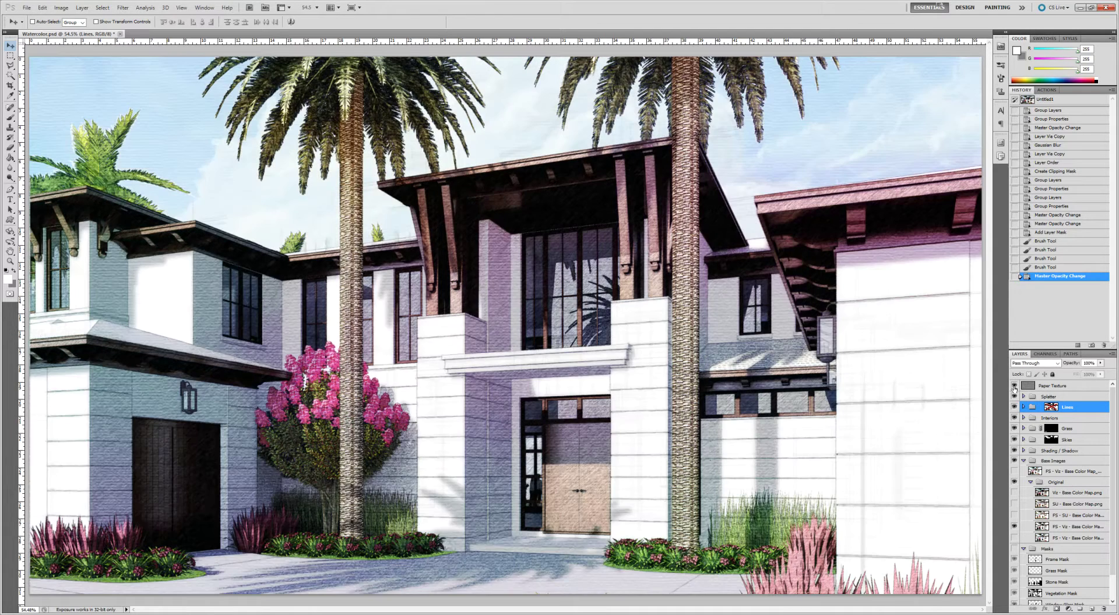
click(1014, 471)
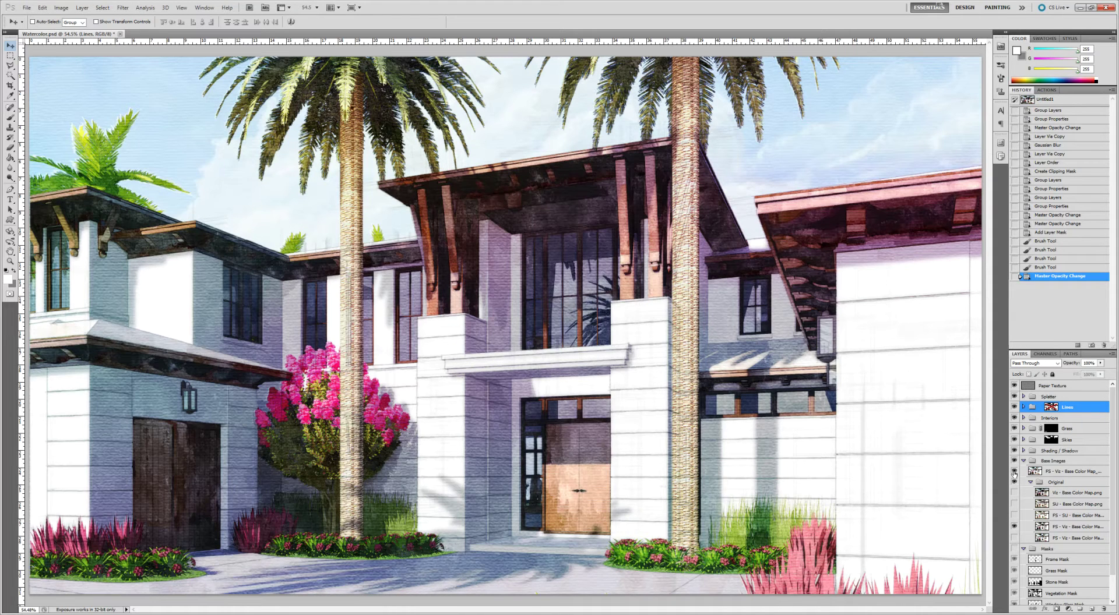
click(1014, 472)
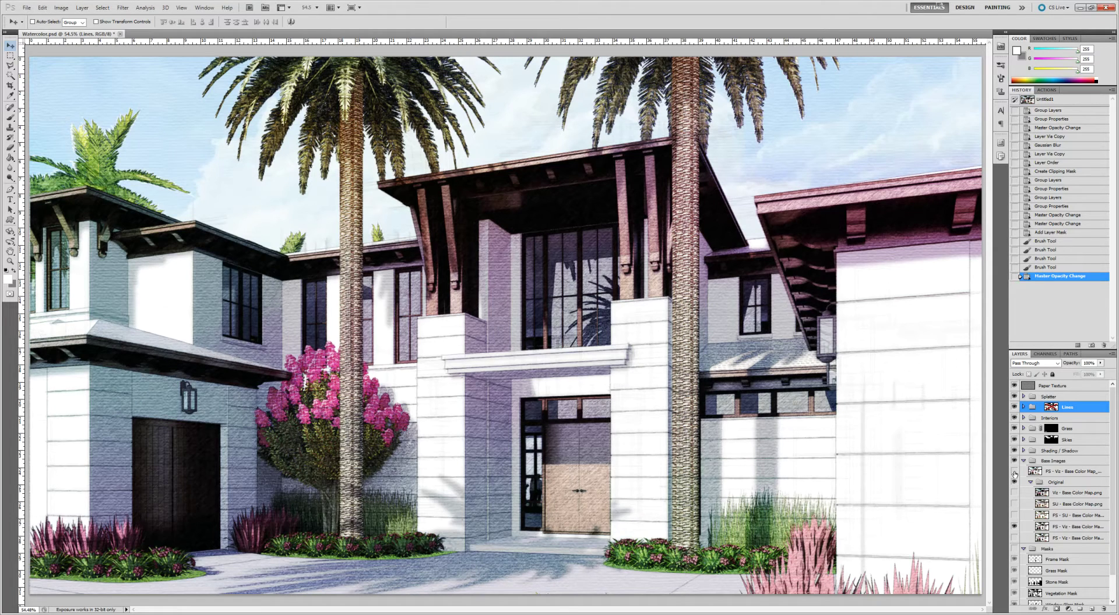
click(1014, 473)
click(1014, 473)
View the effects over Vz - Base Color Map.png, SU - Base Color Map.png and the FS - SU version in turn.
click(1014, 493)
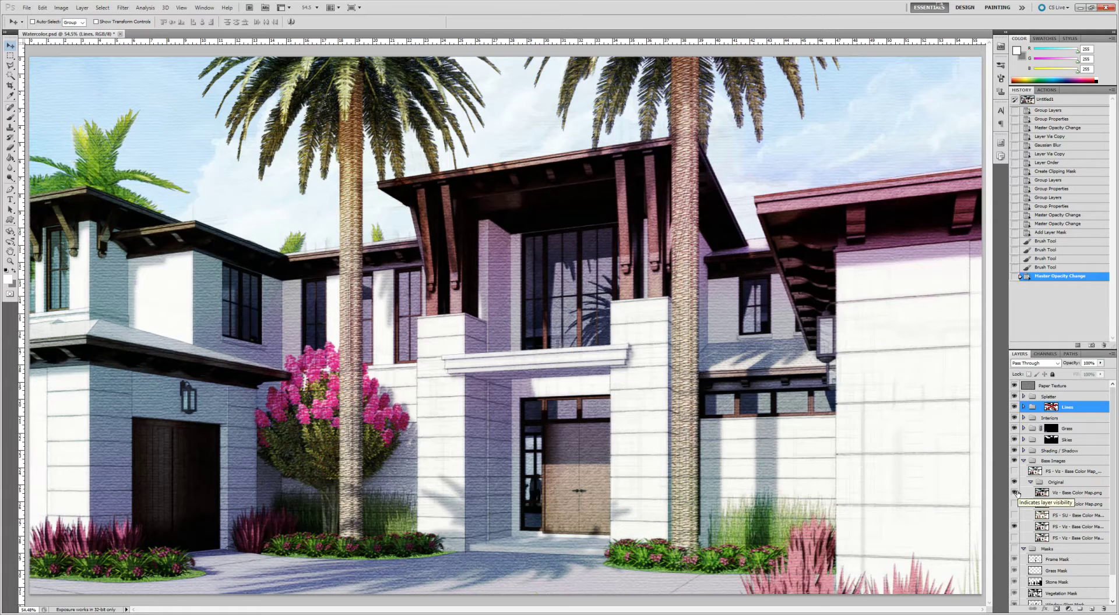
click(1014, 493)
click(1014, 504)
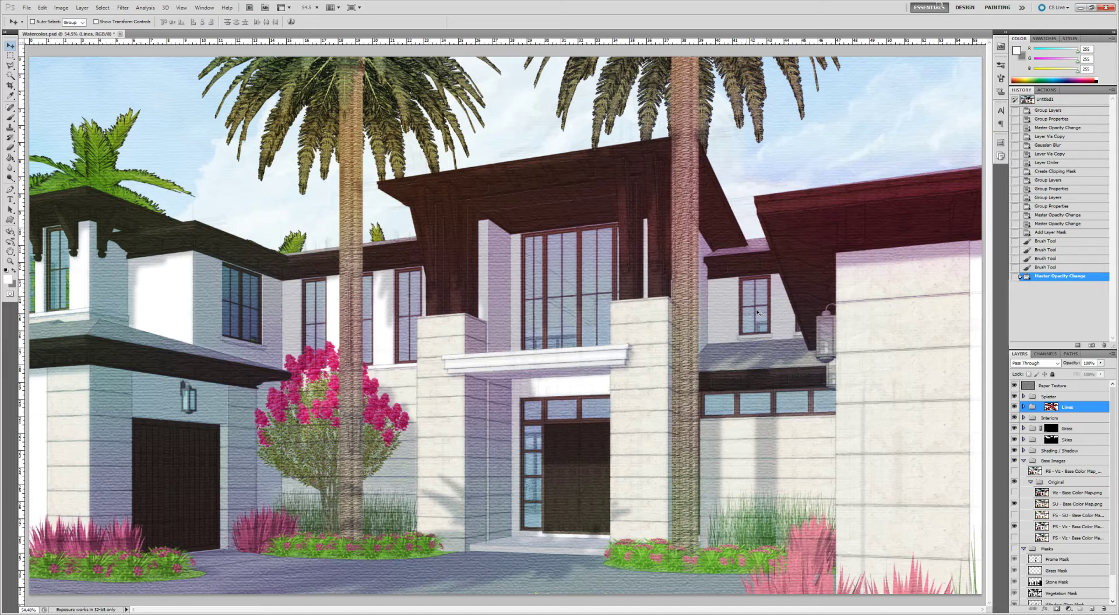
click(1015, 512)
click(1014, 512)
click(1015, 513)
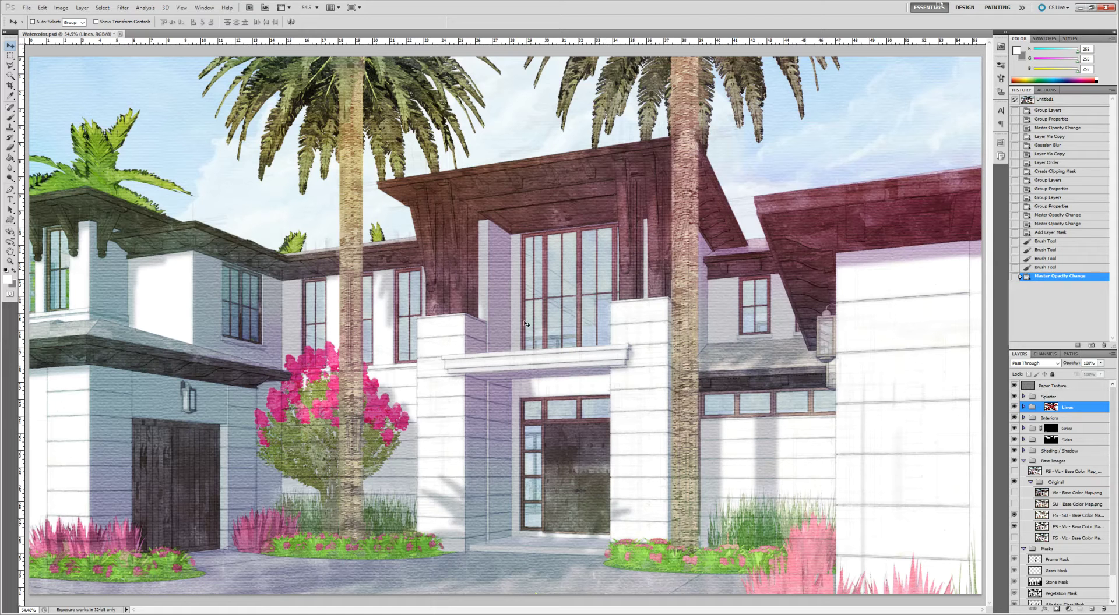
Compare the FS - SU base with and without the Shading / Shadow group.
click(1014, 452)
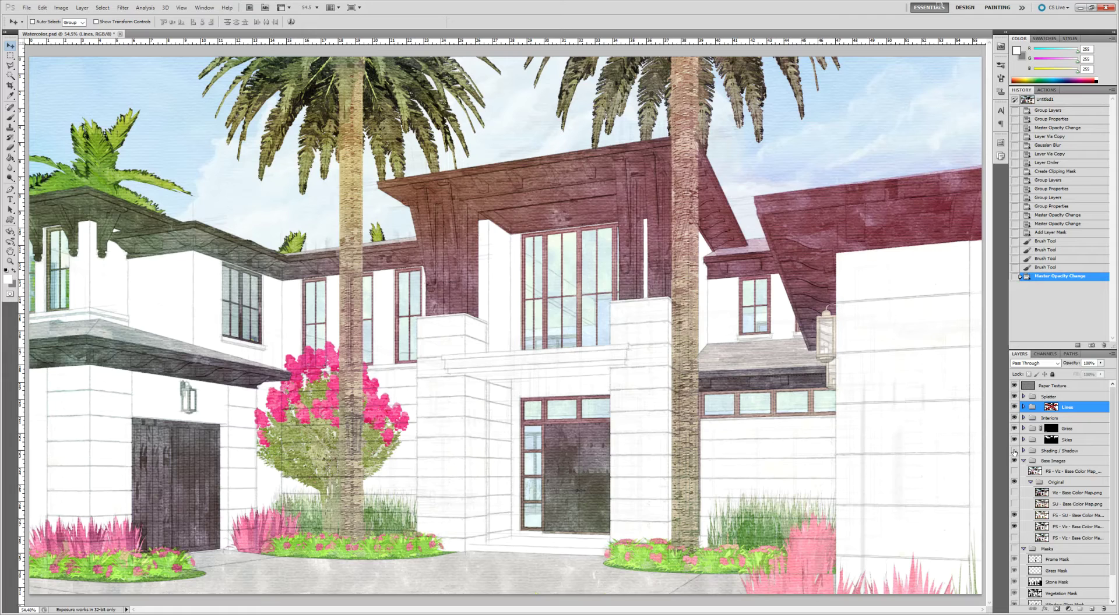
click(1015, 452)
click(1014, 452)
click(1015, 451)
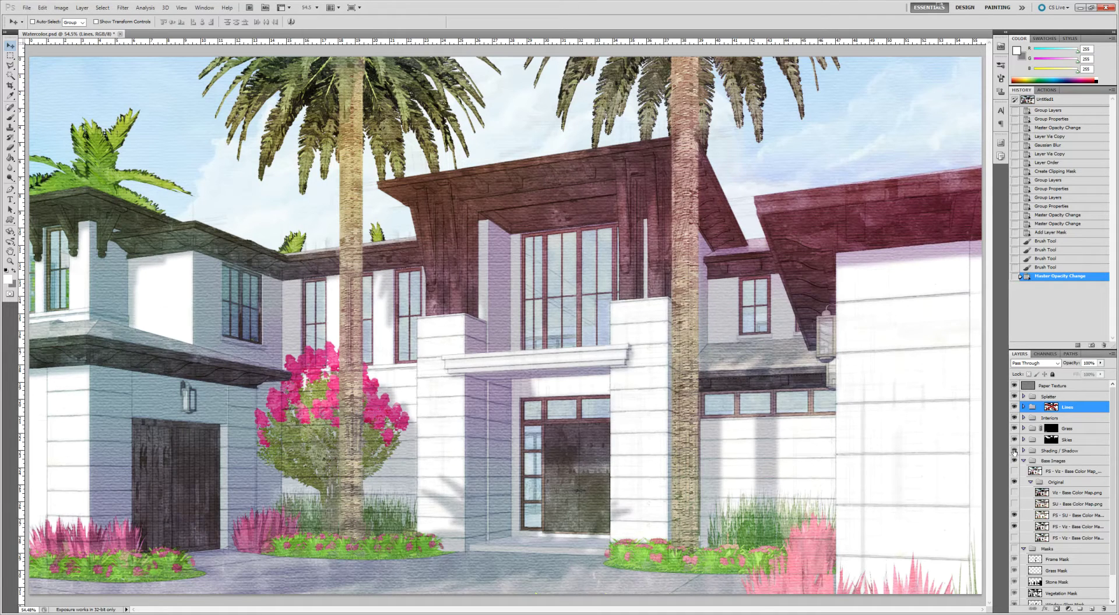
View the FS - SU base without the Paper Texture layer and effect groups, and show them all again.
click(1015, 451)
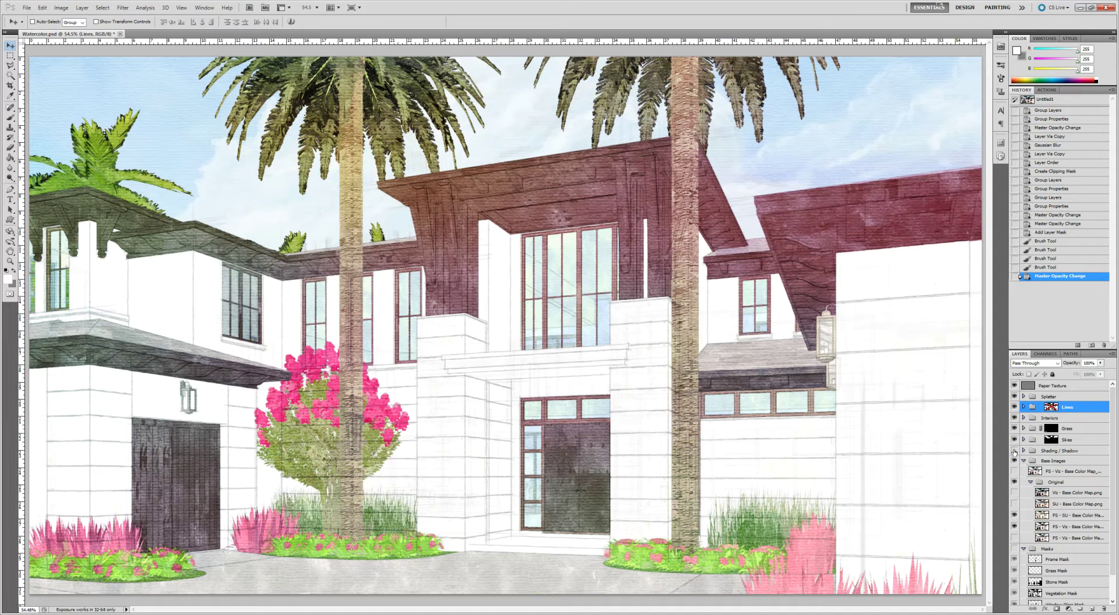
drag(1014, 440, 1014, 386)
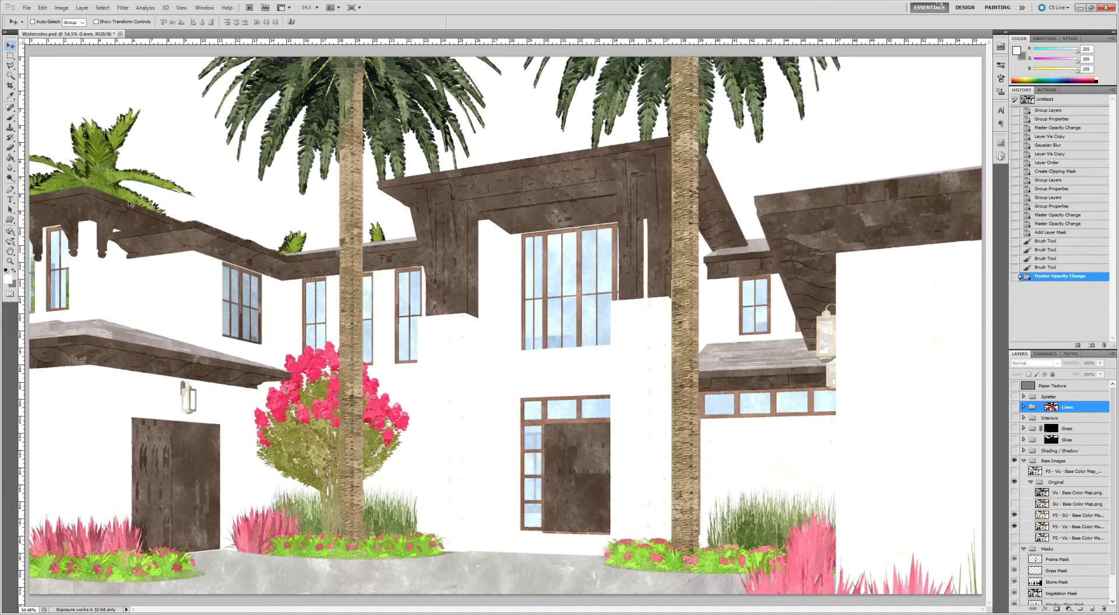
drag(1014, 386, 1015, 451)
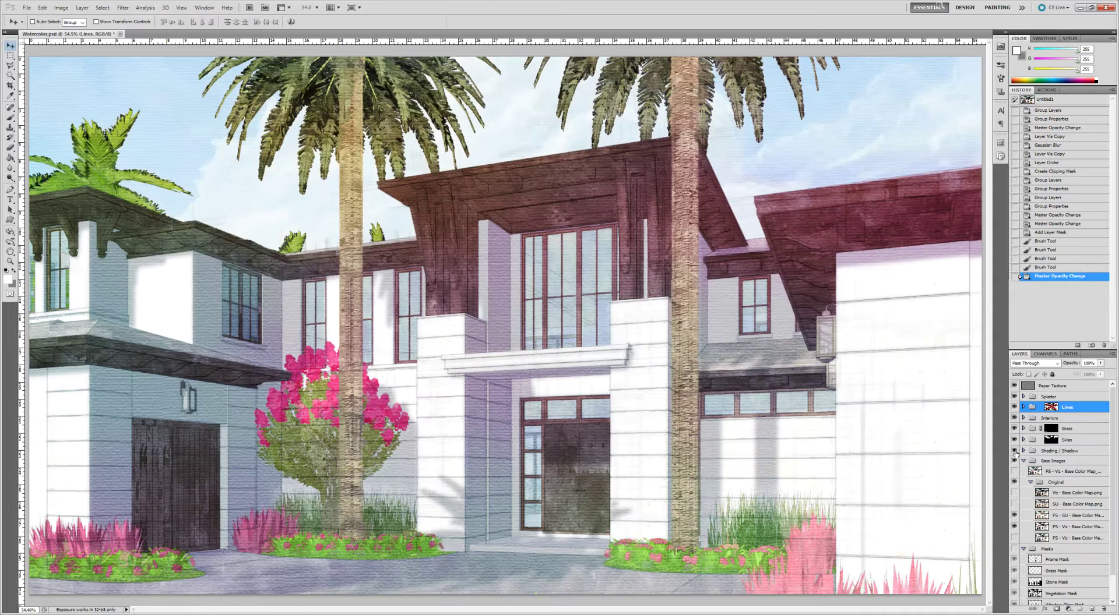
click(1014, 451)
click(1014, 451)
Hide the FS - SU and both FS - Vz versions, restore the composite base color map, and collapse the Original group.
click(1014, 515)
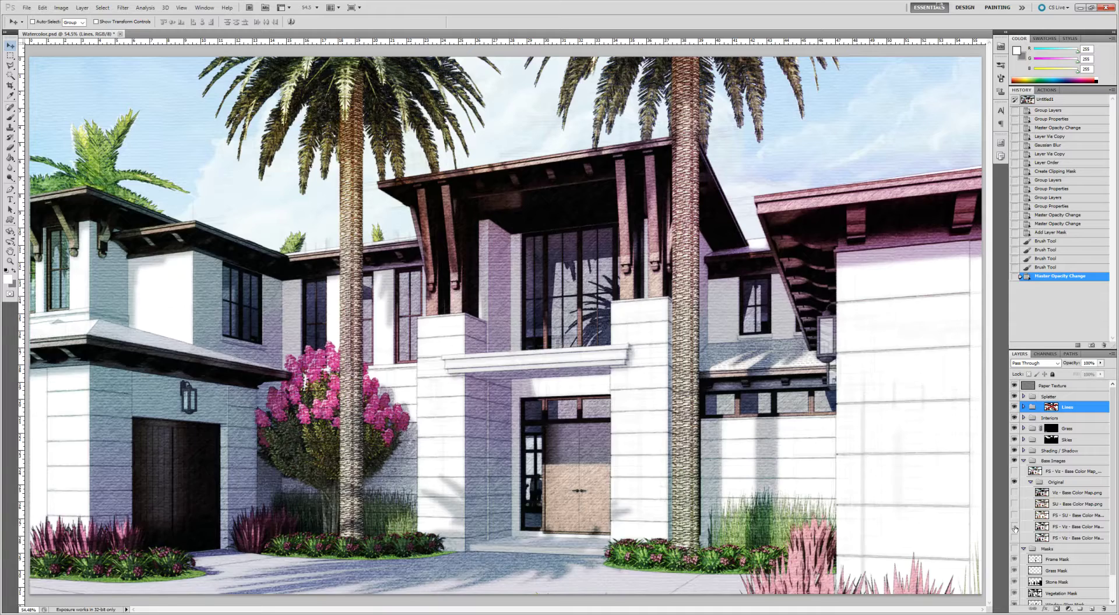
click(1014, 528)
click(1014, 537)
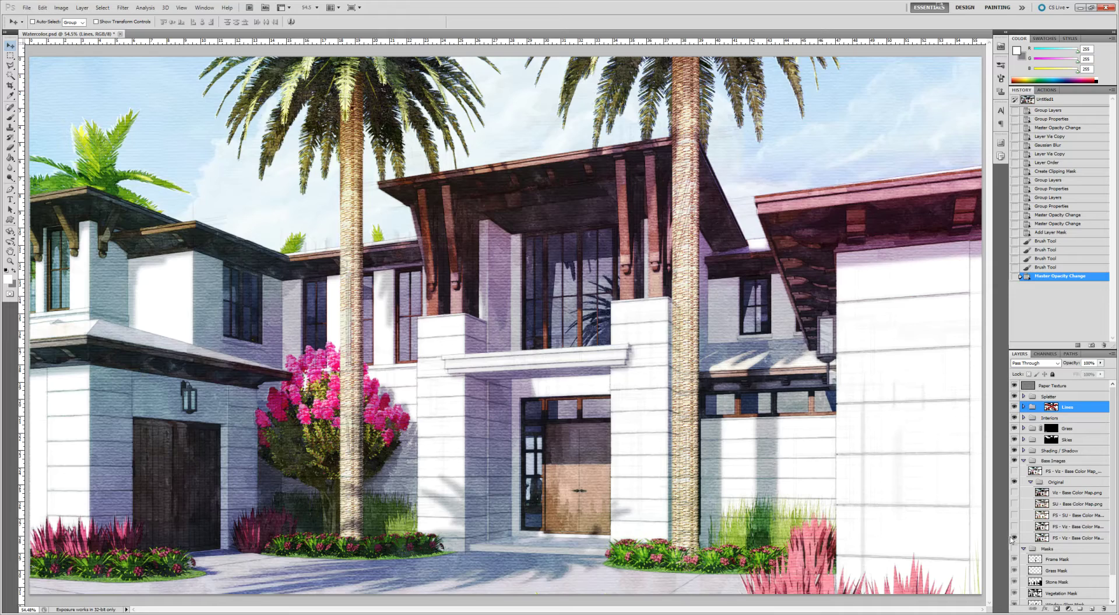
click(1014, 538)
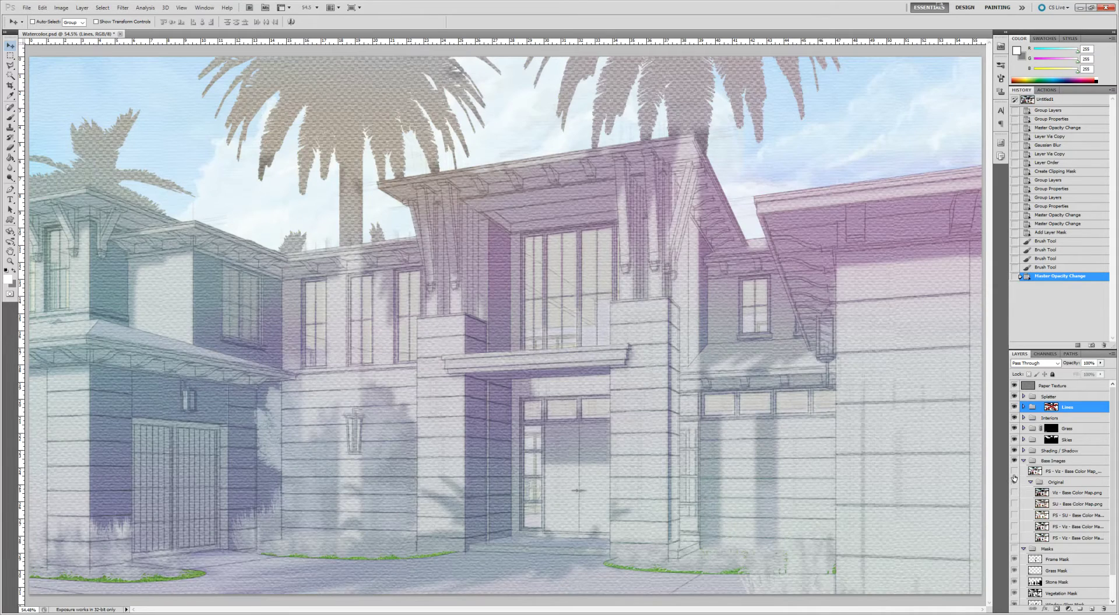
click(1014, 472)
click(1029, 483)
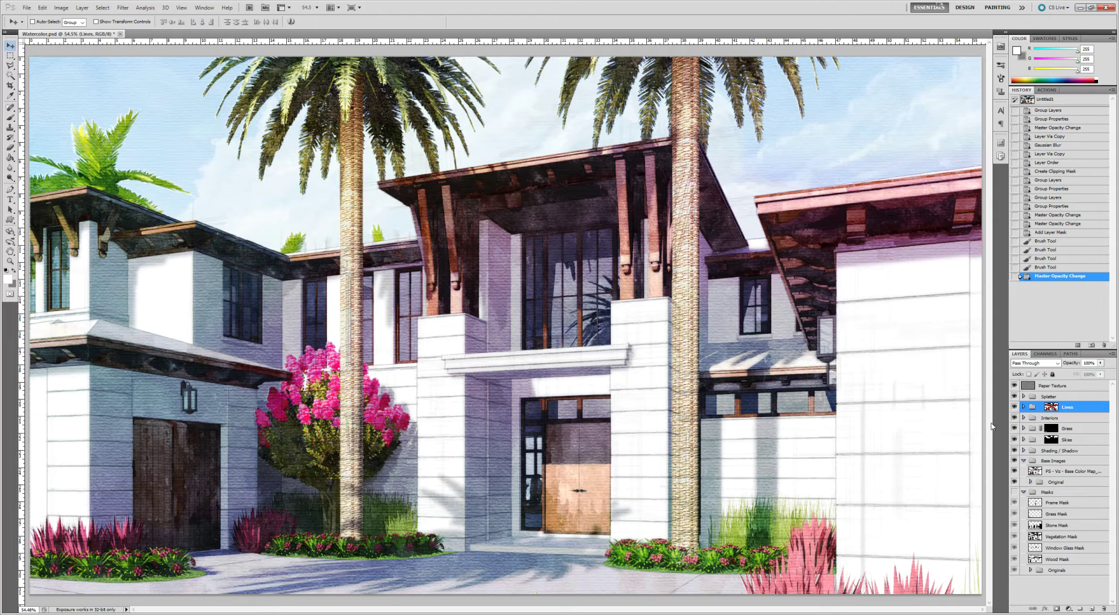
Preview Layer 6, Layer 5, Layer 4 and Layer 3 of the Splatter group in turn, and restore Layer 7 as its only visible layer.
click(1024, 397)
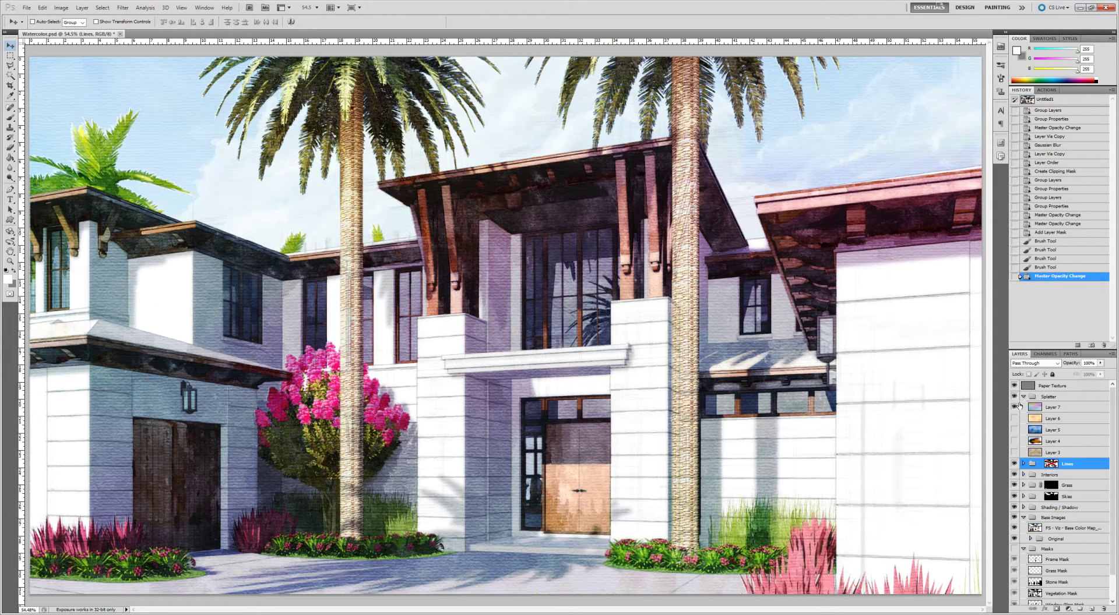
drag(1013, 418, 1014, 450)
click(1014, 407)
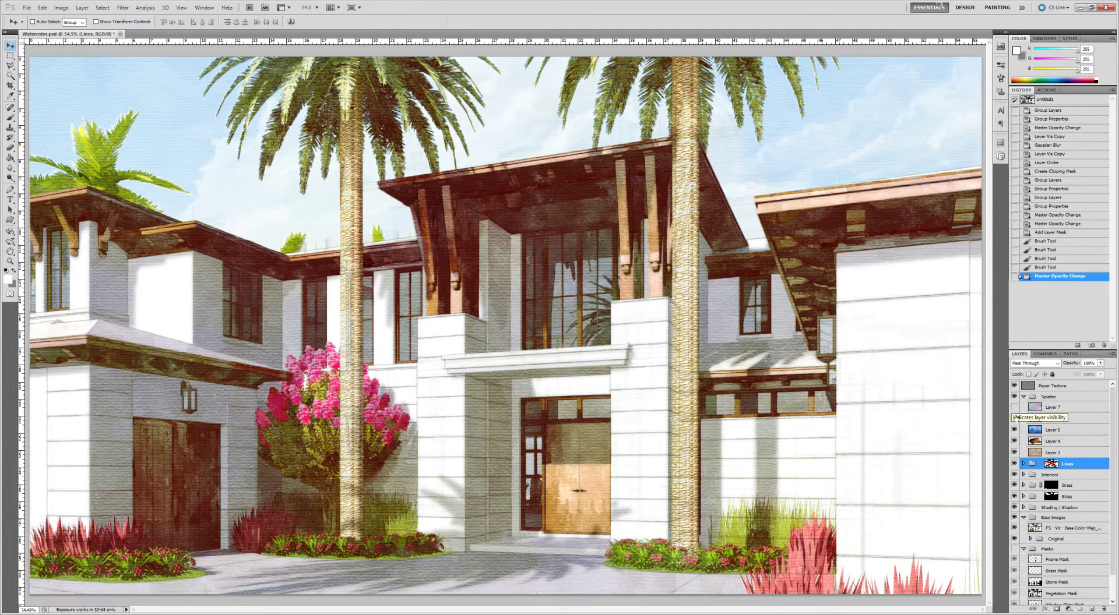
click(1014, 419)
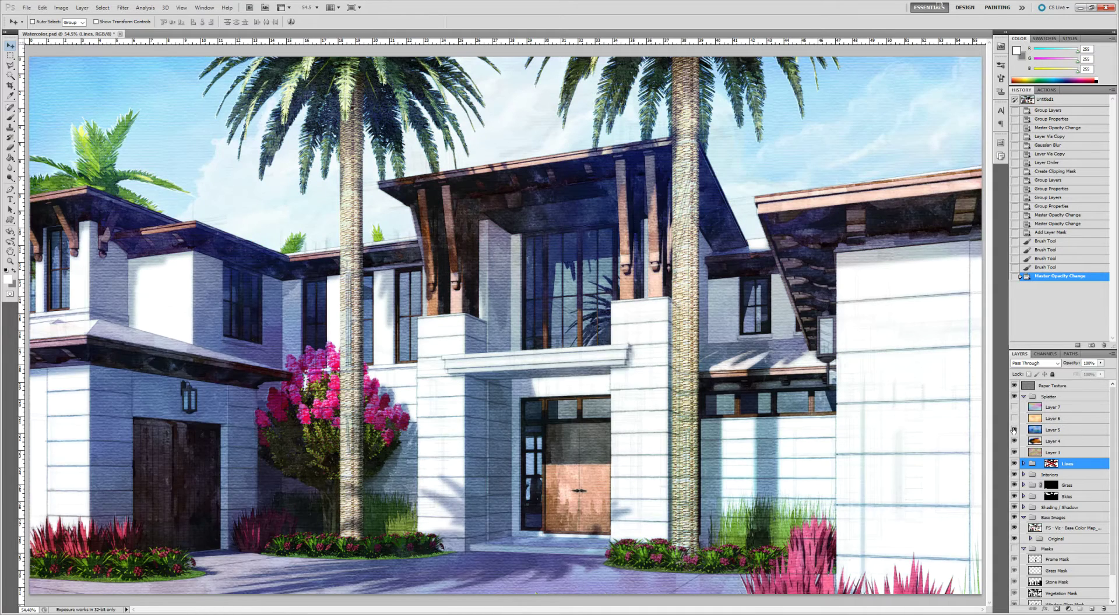
click(1014, 430)
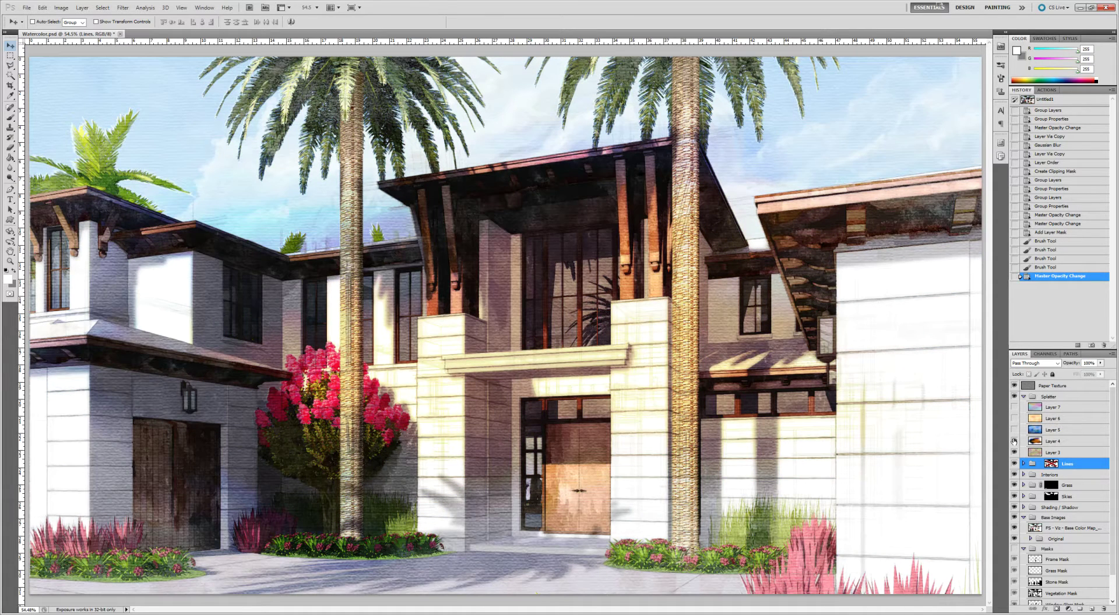
click(1014, 442)
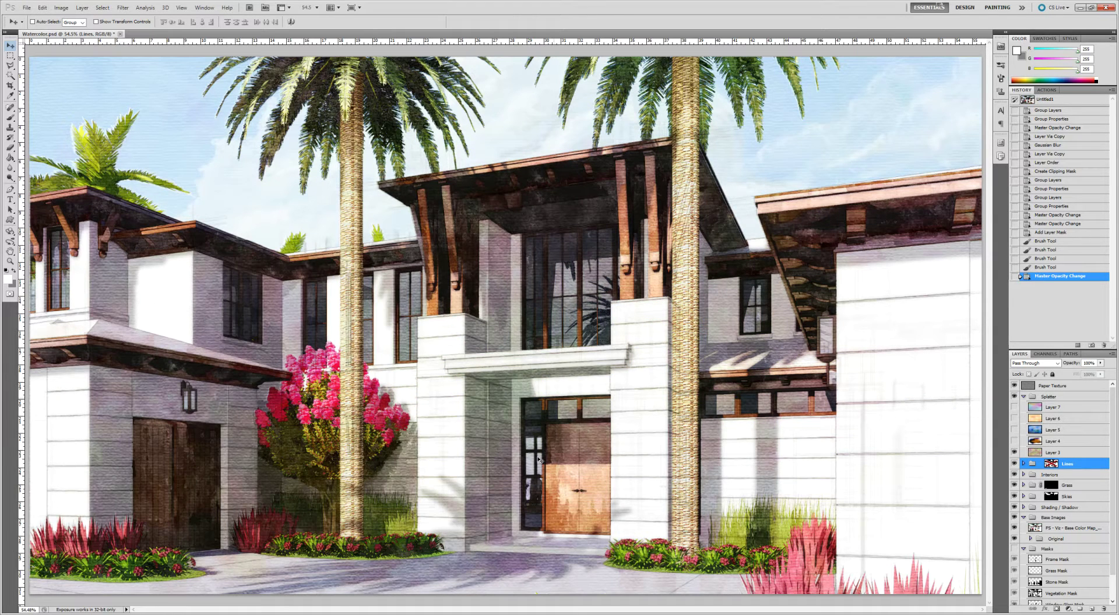
mouse_move(1014, 442)
mouse_down()
mouse_move(1014, 408)
mouse_move(1015, 450)
mouse_up()
click(1023, 396)
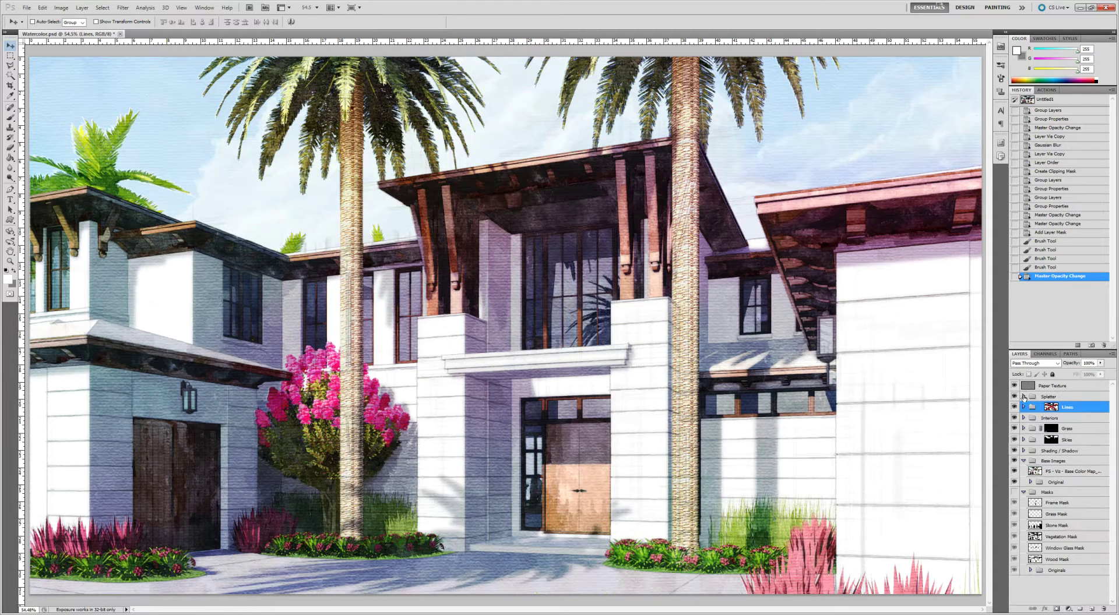